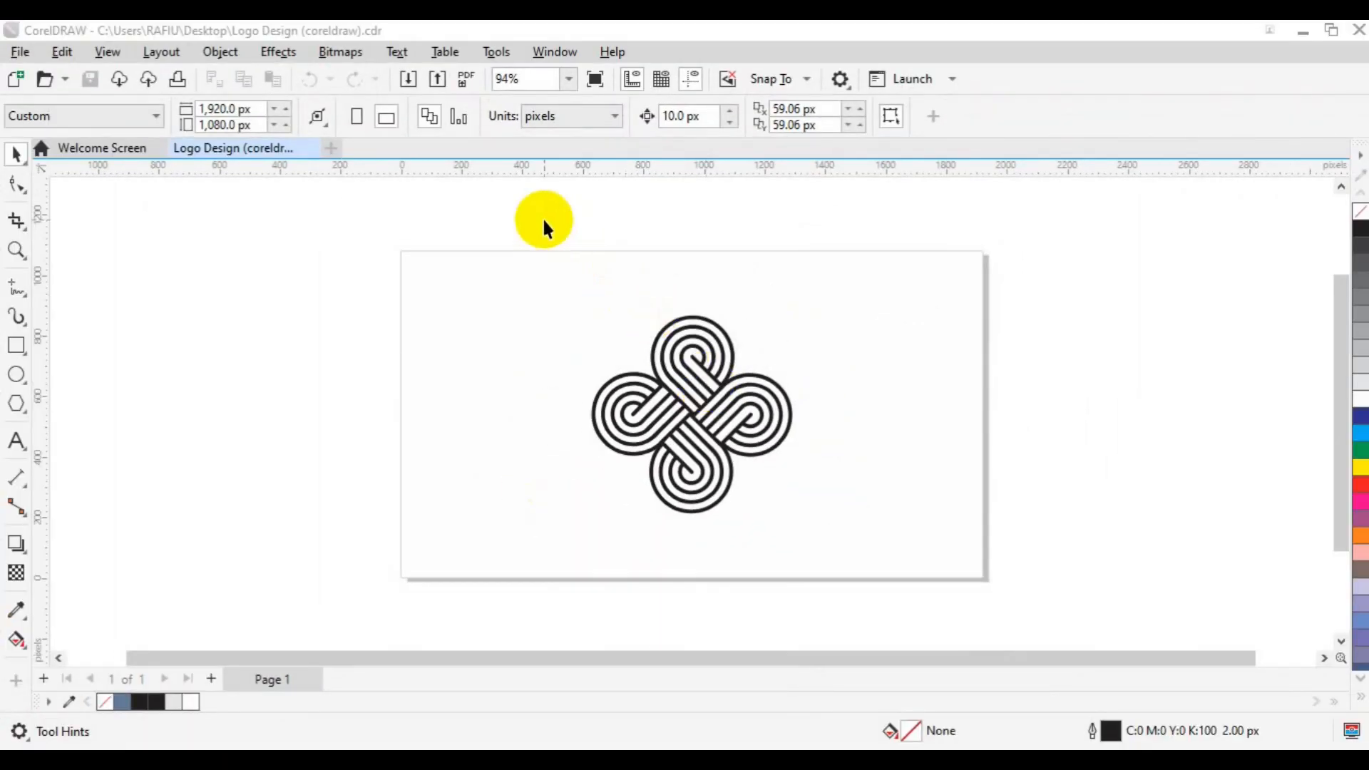
# Move the entire finished knot logo off the page, into the empty area beside its right edge.
pyautogui.moveTo(544, 221); pyautogui.dragTo(909, 570)
pyautogui.moveTo(787, 434); pyautogui.dragTo(1218, 430)
pyautogui.press('Escape')
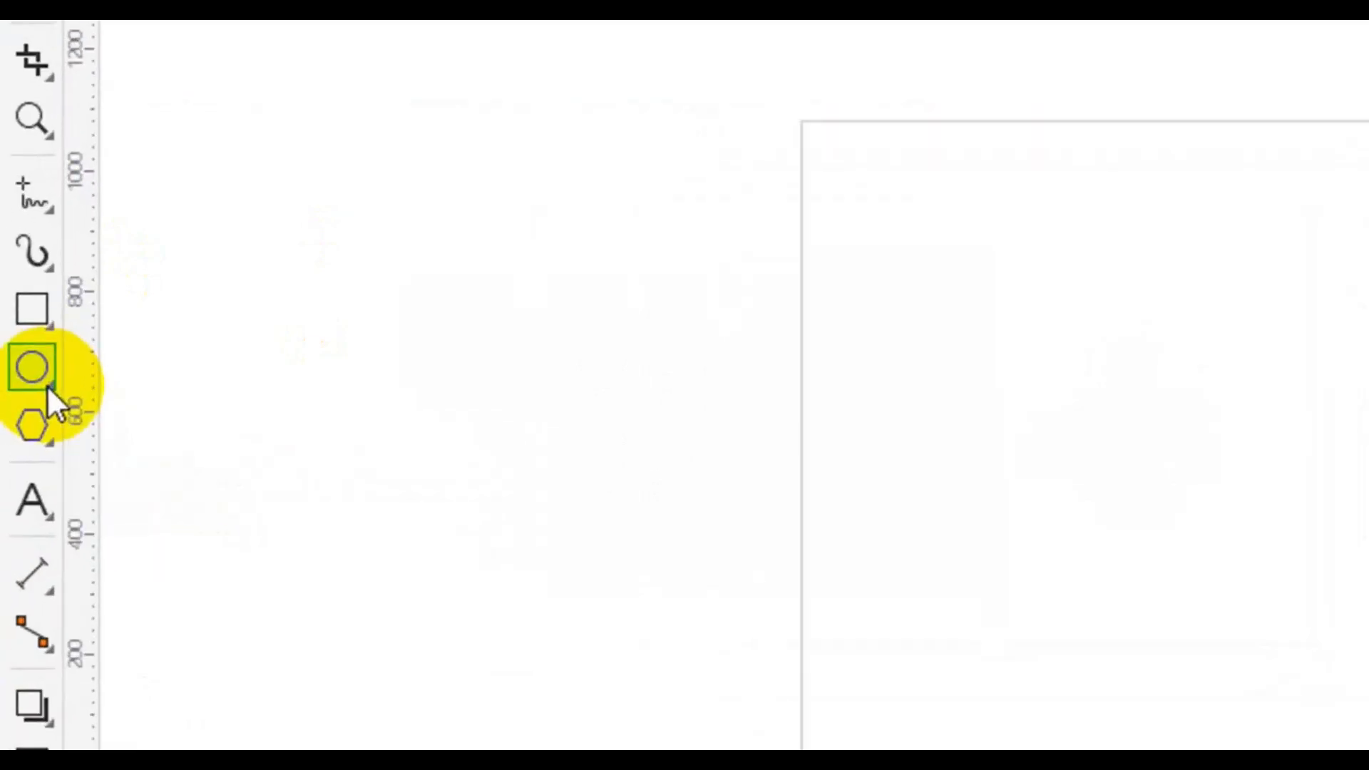
# Draw a circle about 149 px in diameter with the Ellipse tool, just left of the page centre.
pyautogui.click(23, 383)
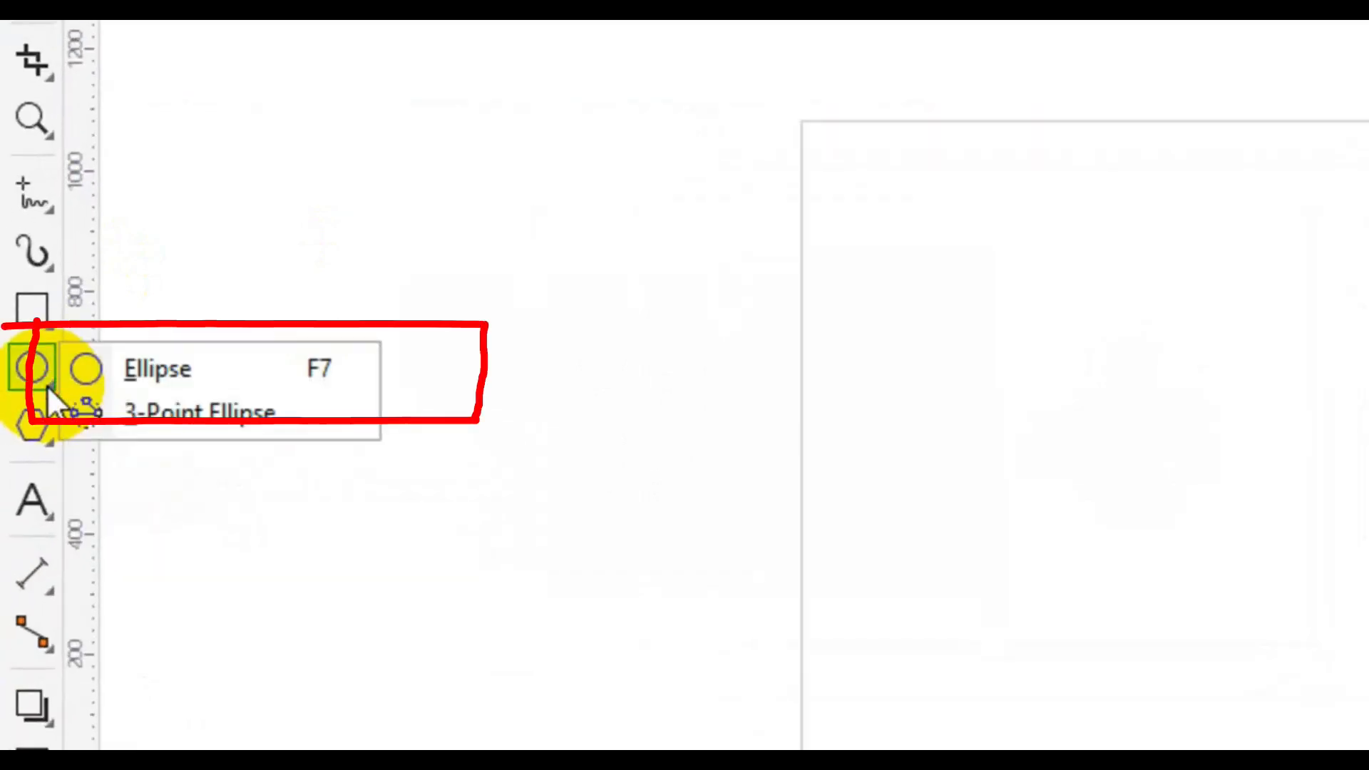
pyautogui.click(144, 378)
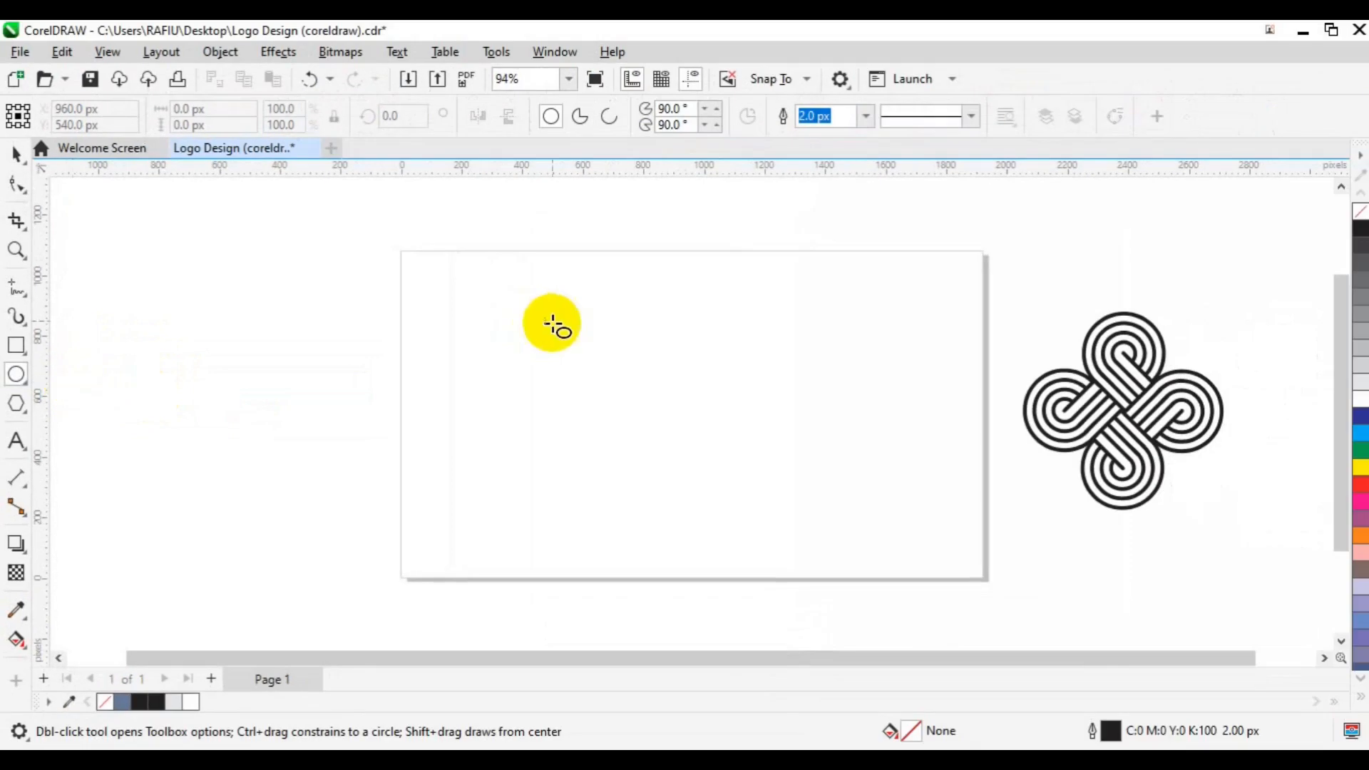
pyautogui.moveTo(601, 394); pyautogui.dragTo(644, 438)
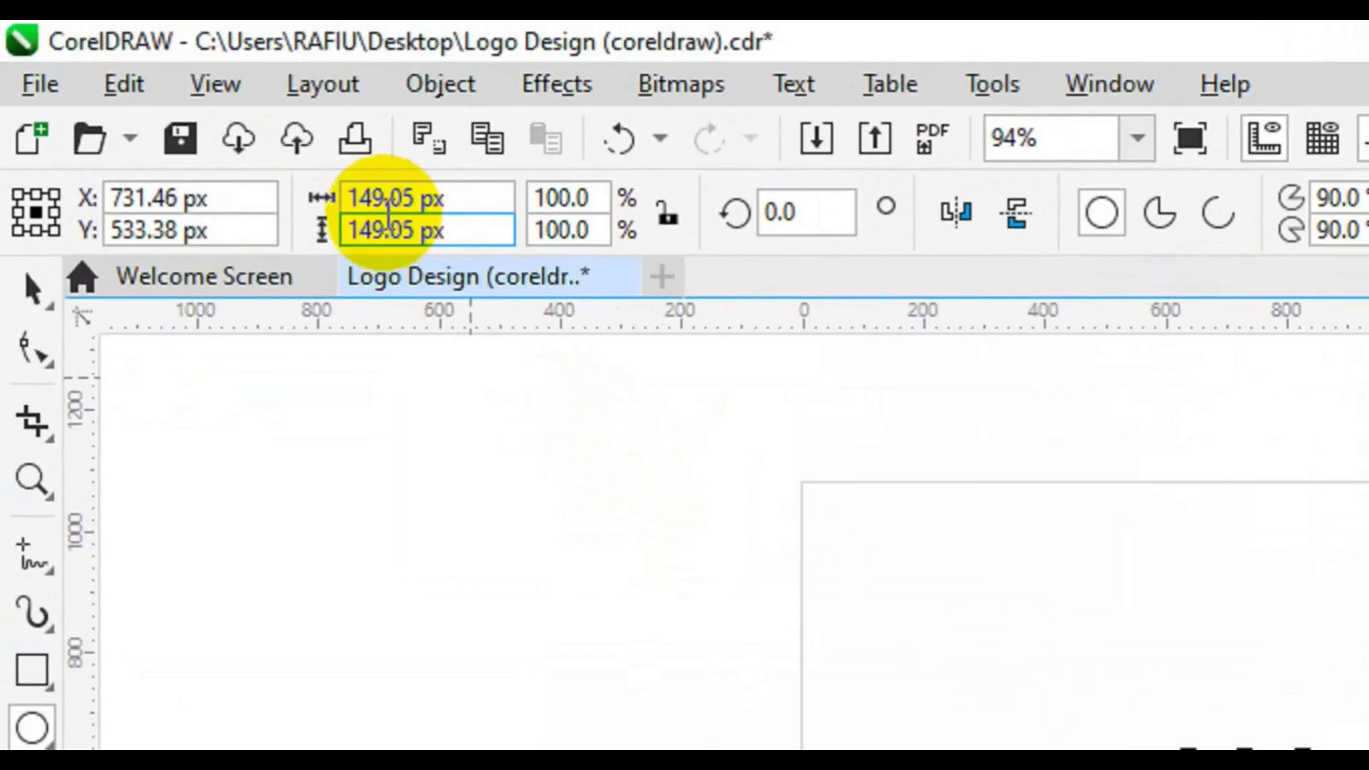
# Set the circle's width and height to 120 px each.
pyautogui.click(386, 203)
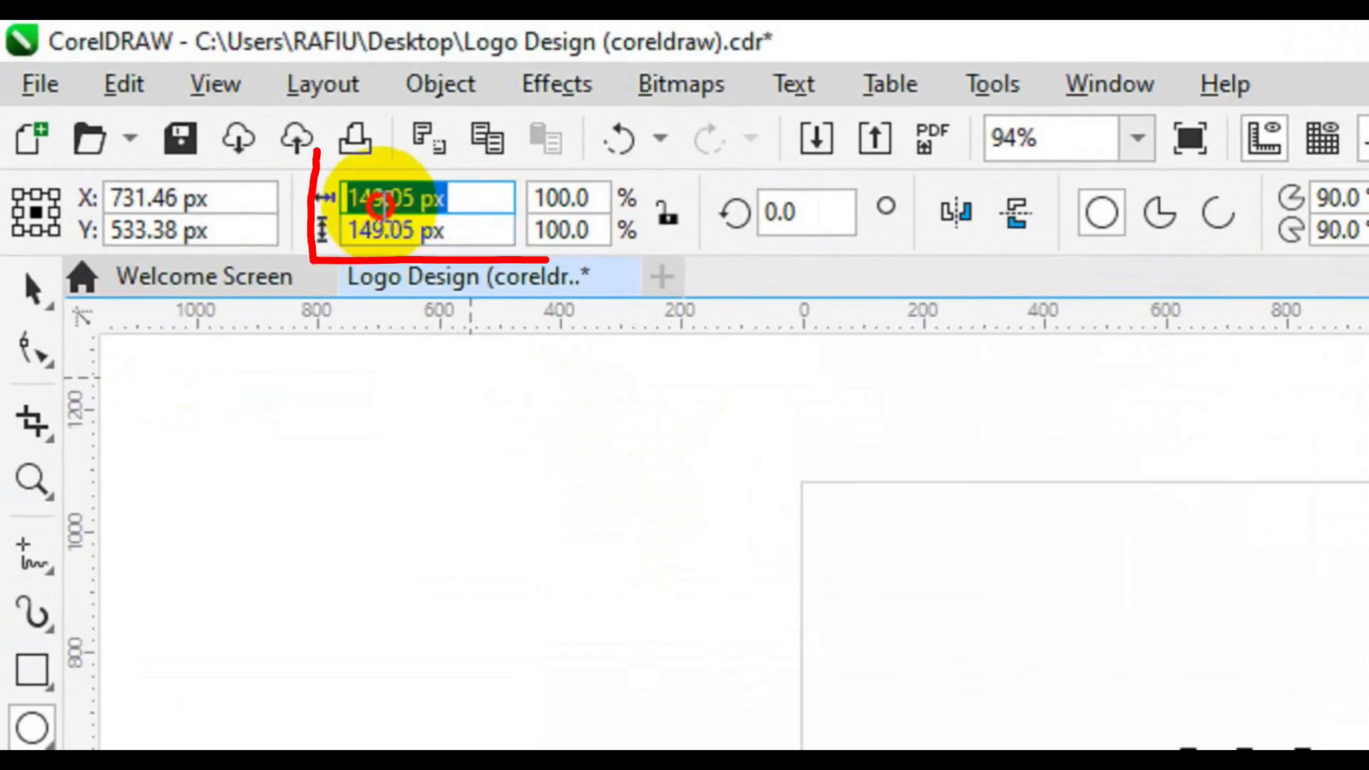
pyautogui.click(383, 201)
pyautogui.press('BackSpace')
pyautogui.write('120')
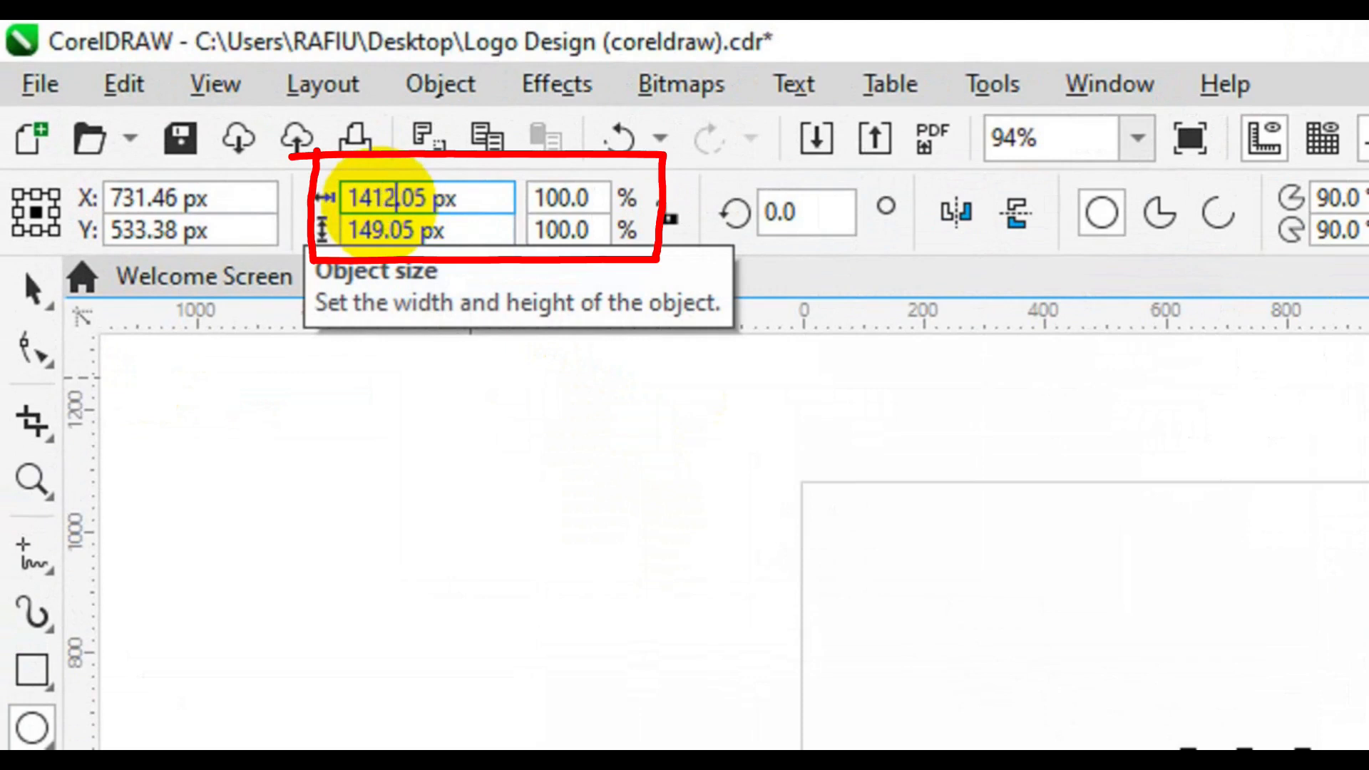
pyautogui.tripleClick(385, 205)
pyautogui.press('BackSpace')
pyautogui.write('120')
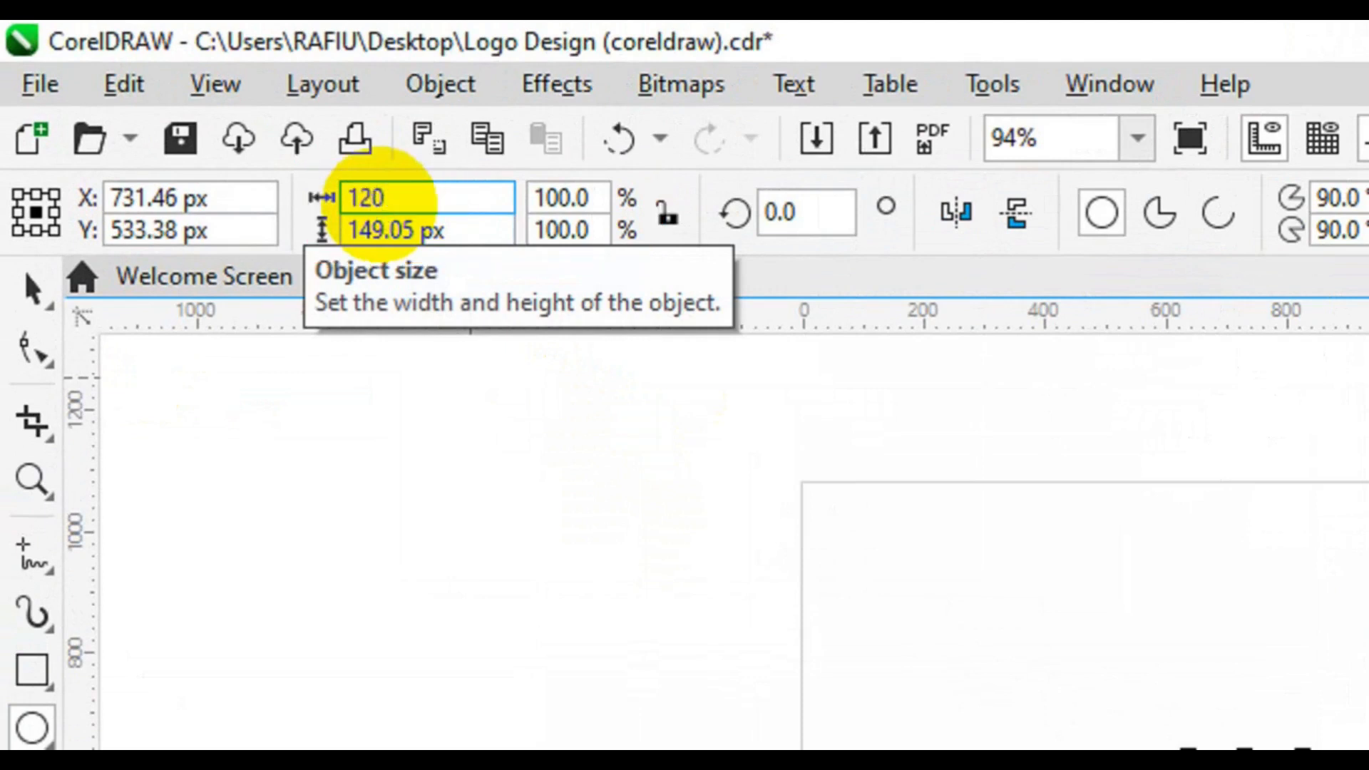
pyautogui.press('Tab')
pyautogui.write('12')
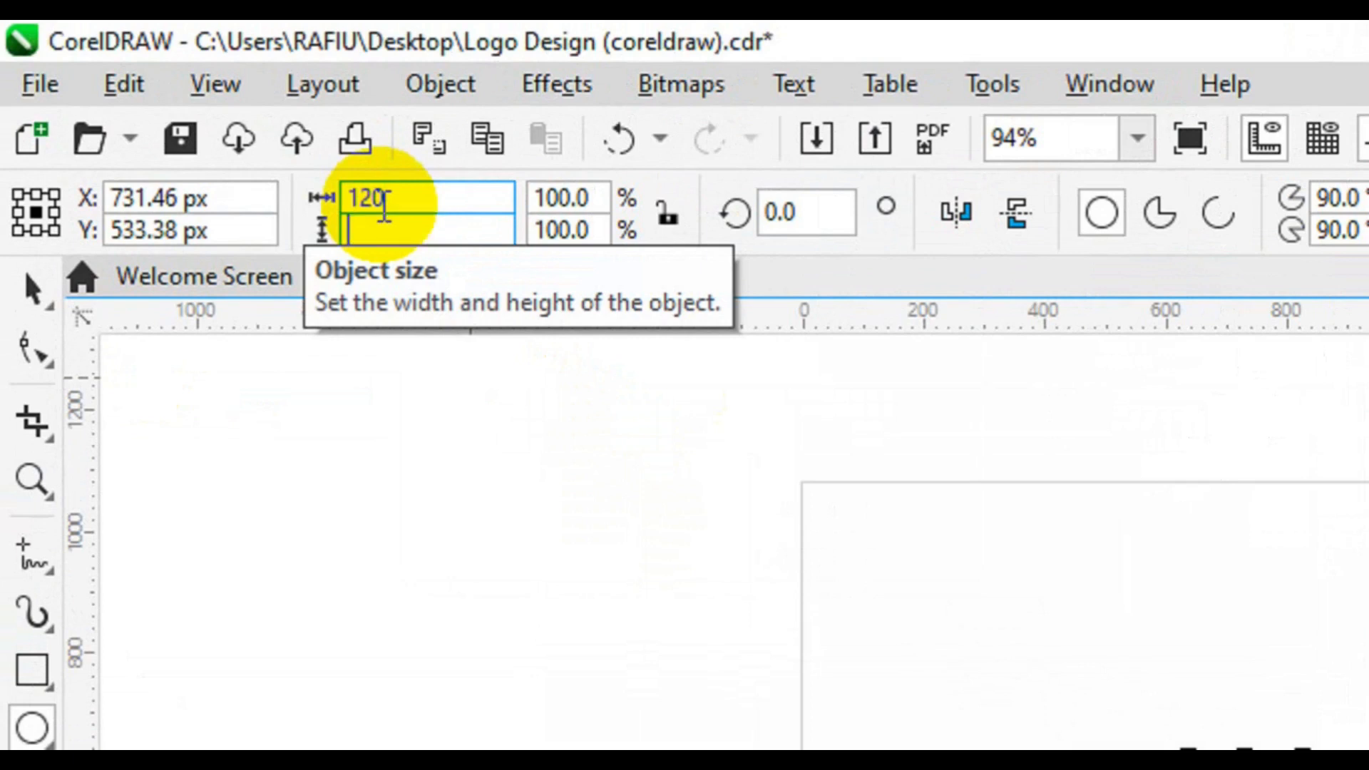
pyautogui.write('0')
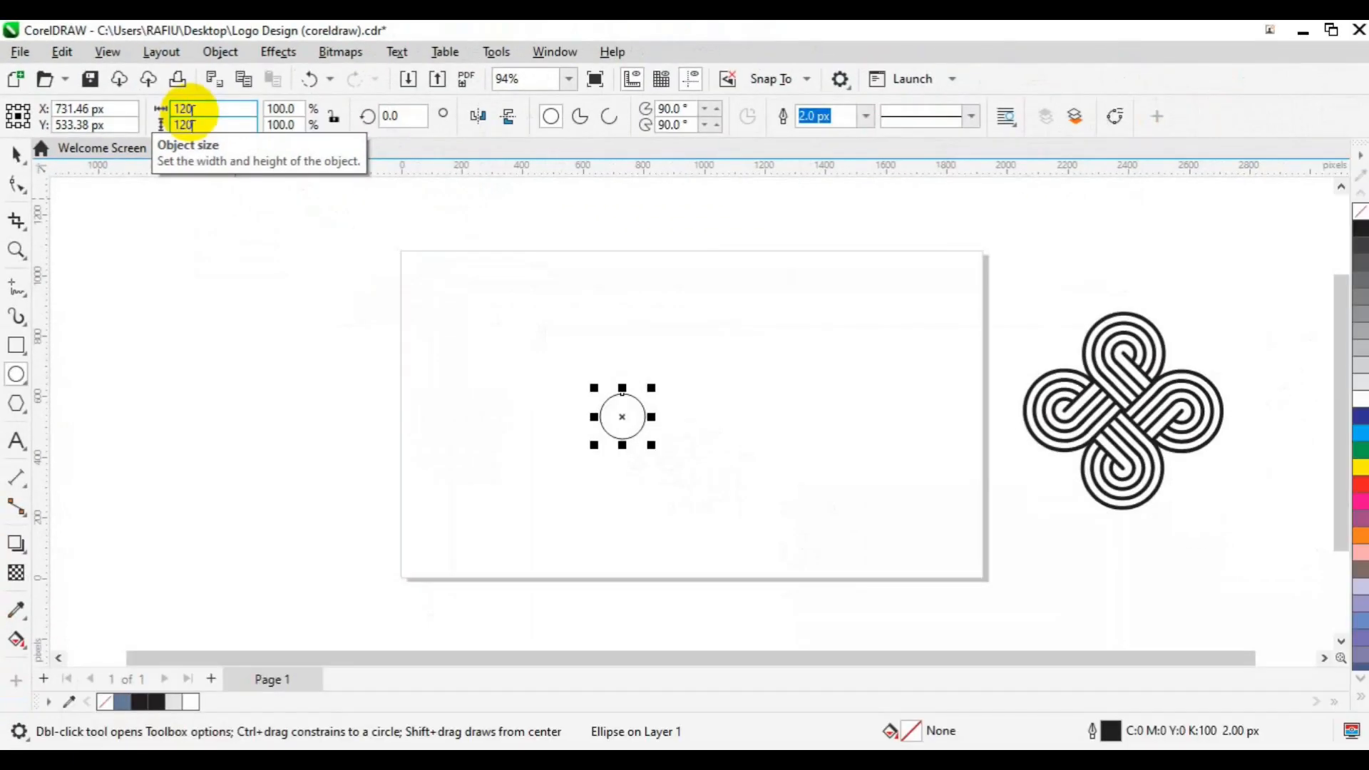
pyautogui.press('Return')
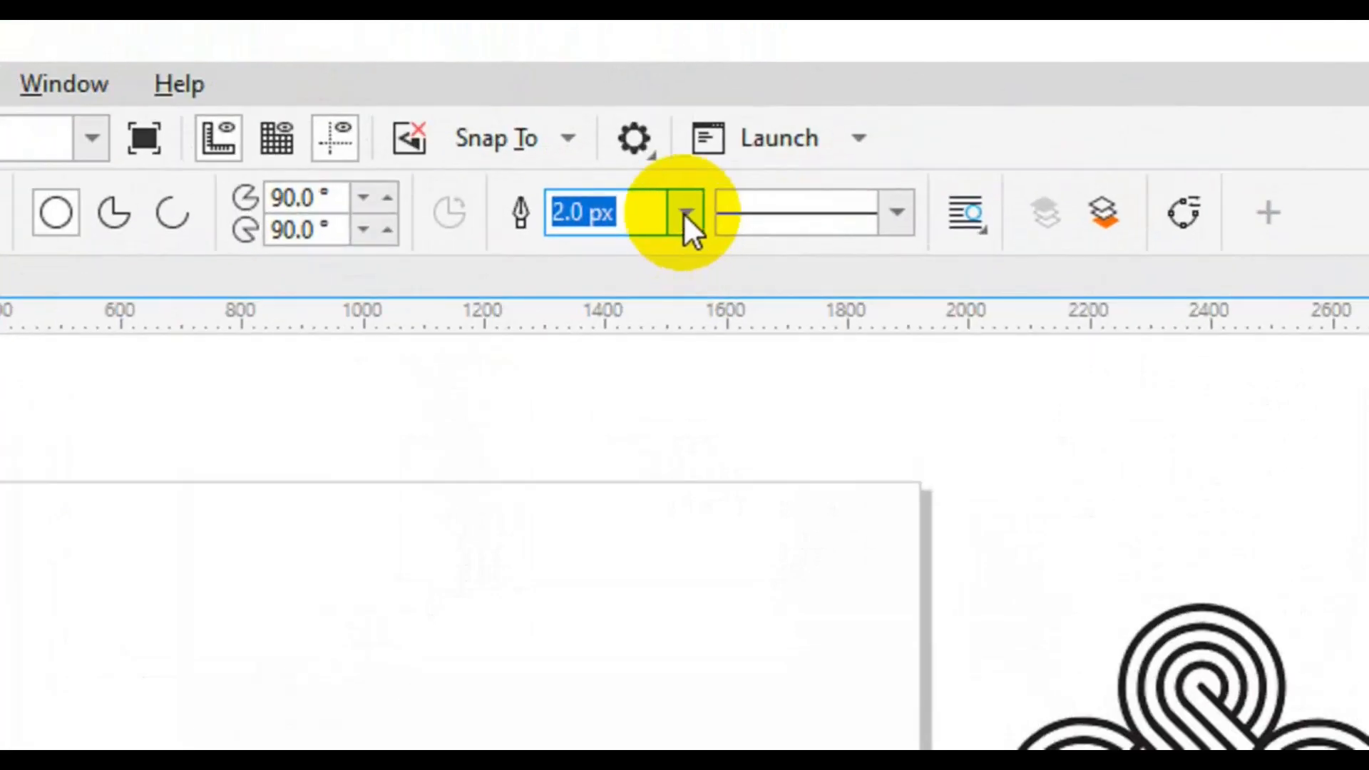
# Set the circle's outline width to 20 px and return to the Pick tool.
pyautogui.click(865, 117)
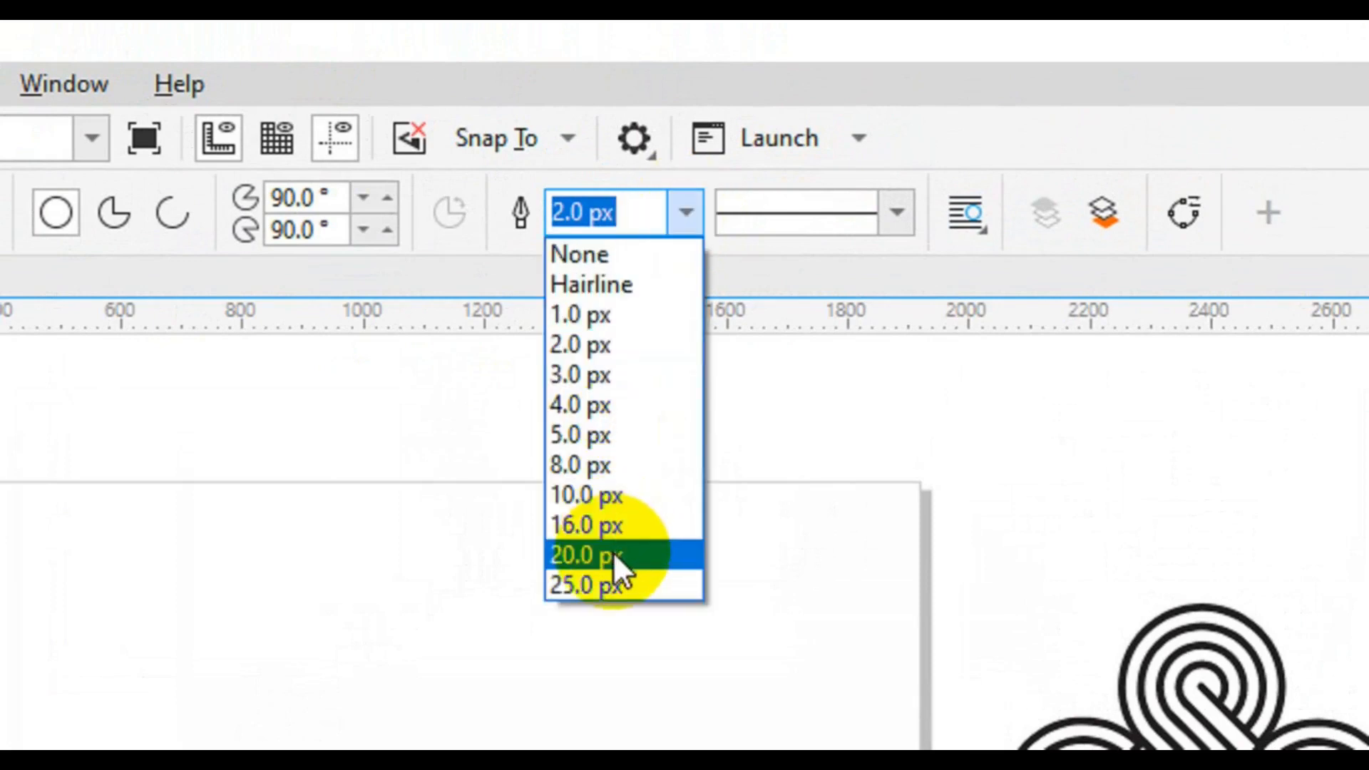
pyautogui.click(614, 555)
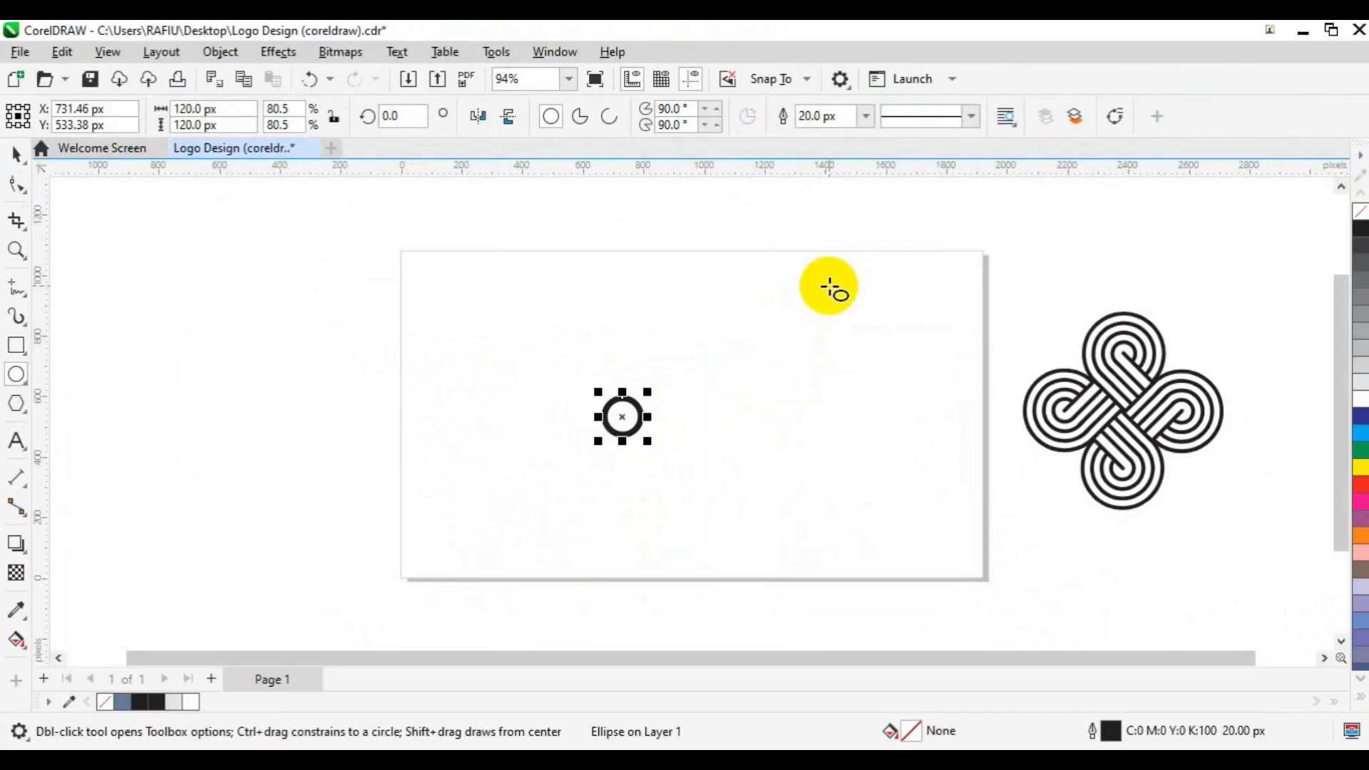
pyautogui.press('space')
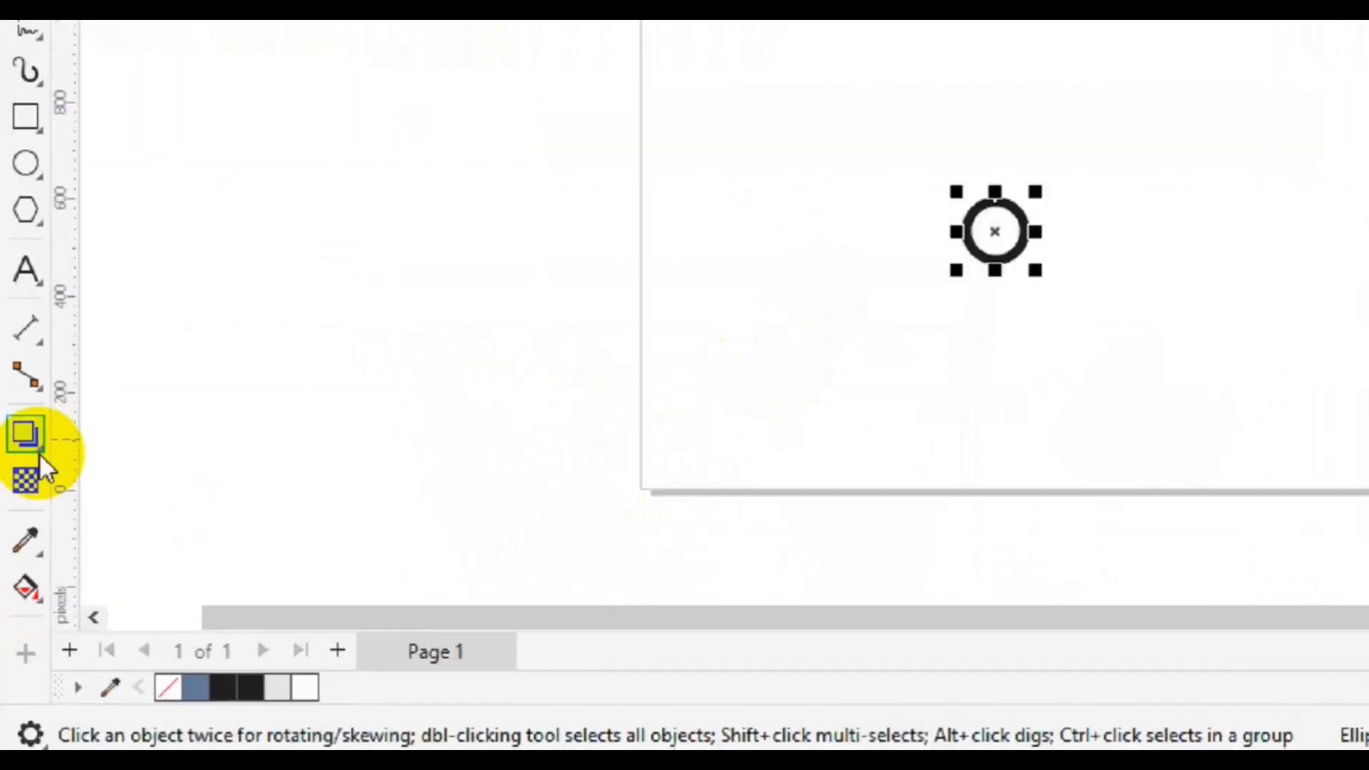
# Apply an outside contour to the circle with a 50 px offset and 3 contour steps.
pyautogui.click(23, 553)
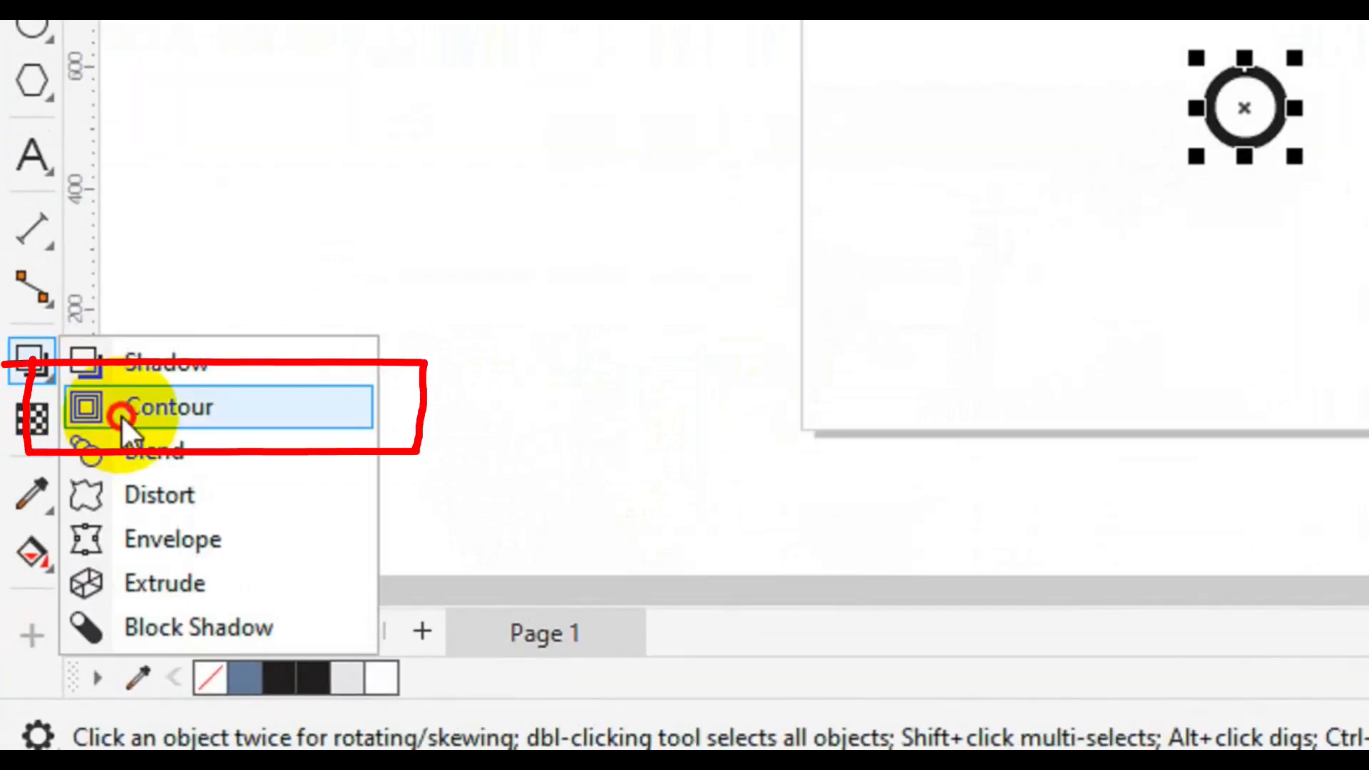
pyautogui.click(122, 417)
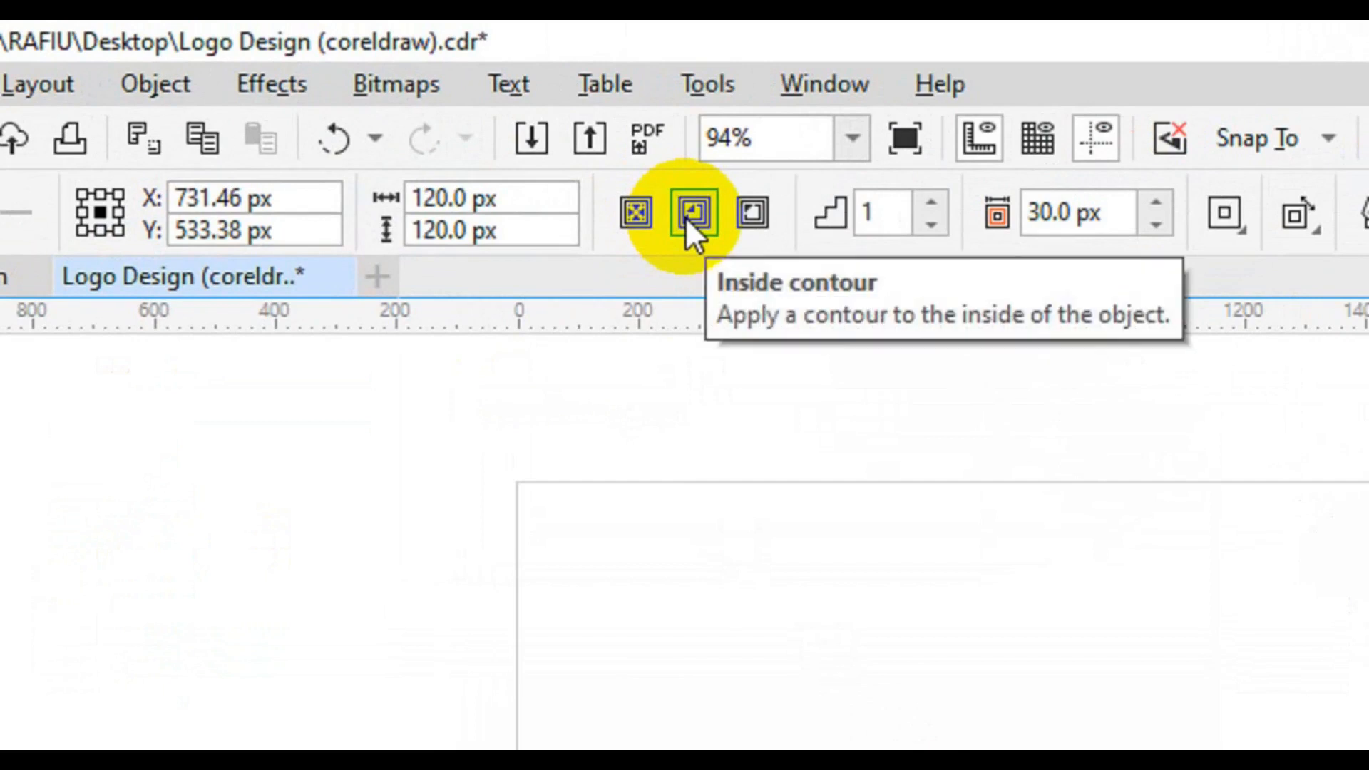
pyautogui.click(741, 221)
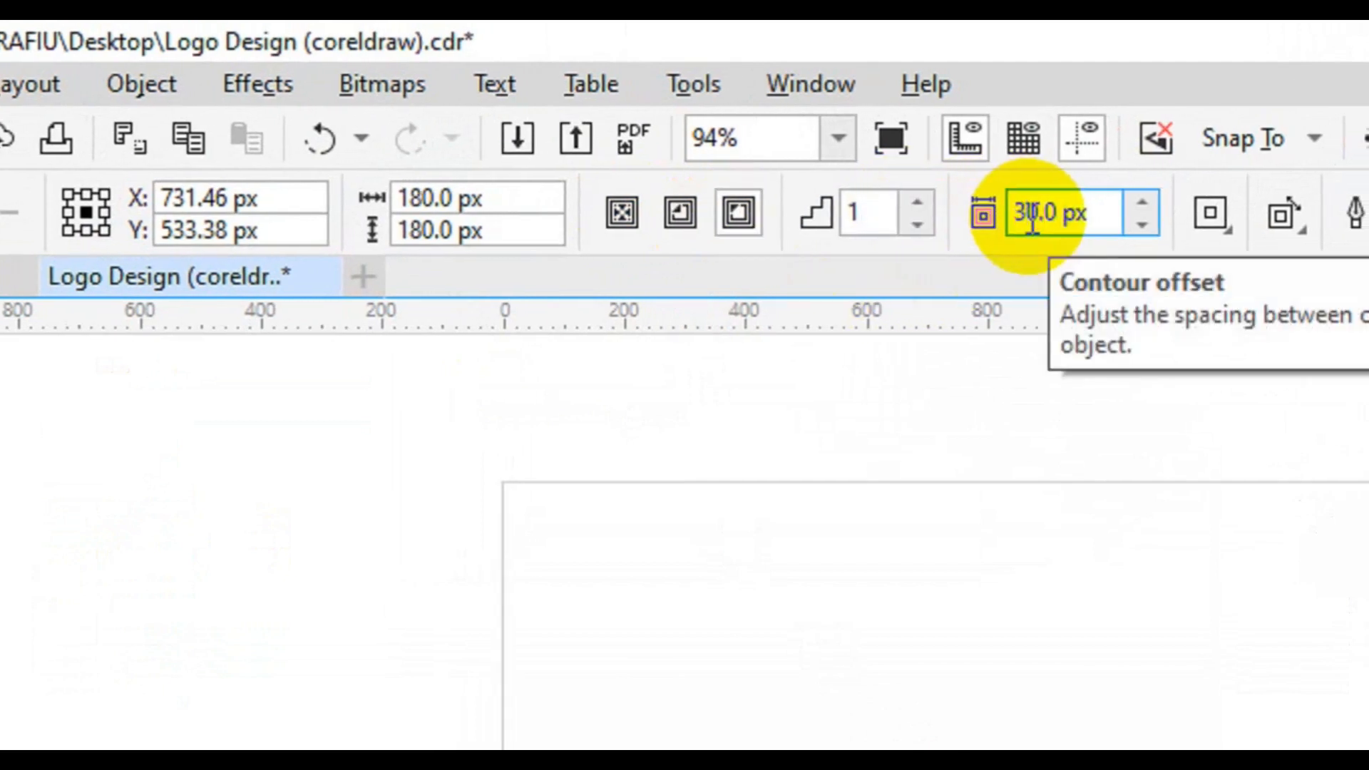
pyautogui.click(1031, 212)
pyautogui.press('BackSpace')
pyautogui.write('5')
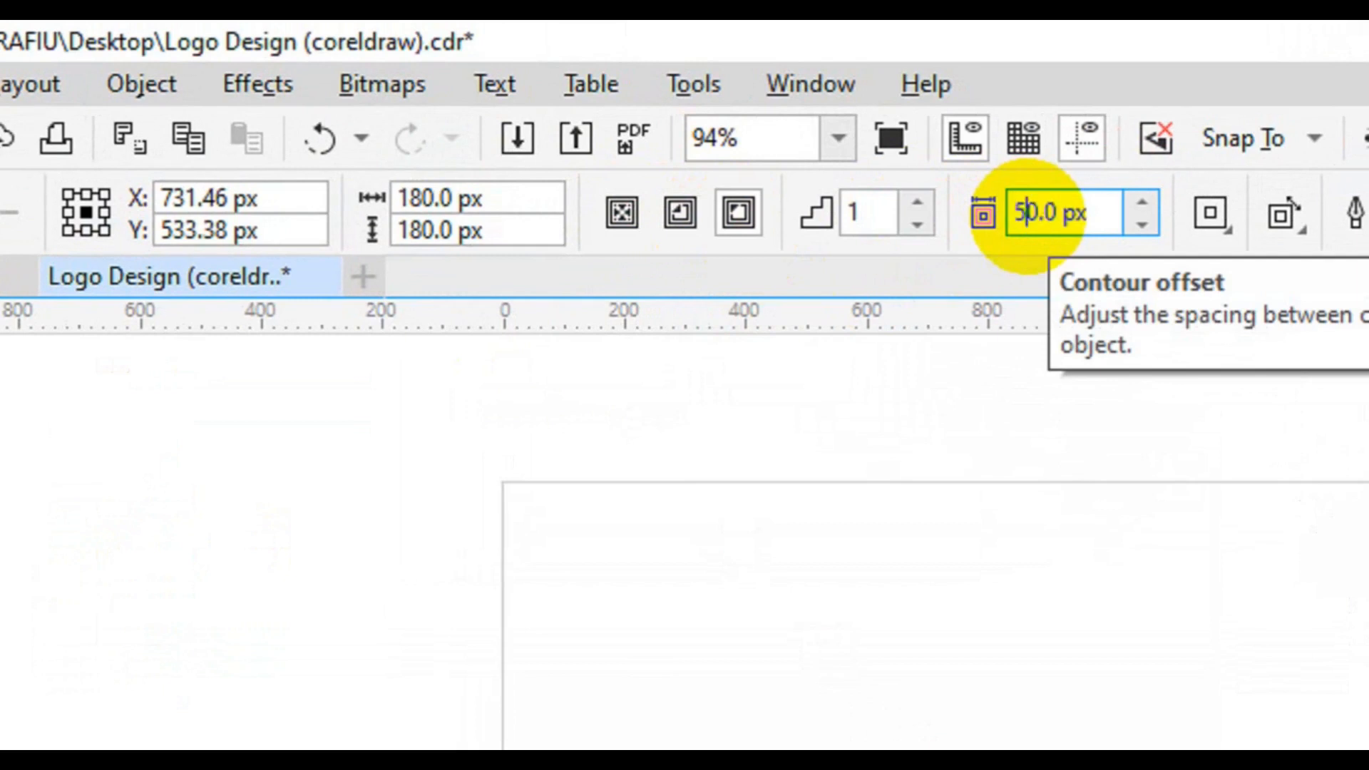
pyautogui.click(914, 206)
pyautogui.click(915, 207)
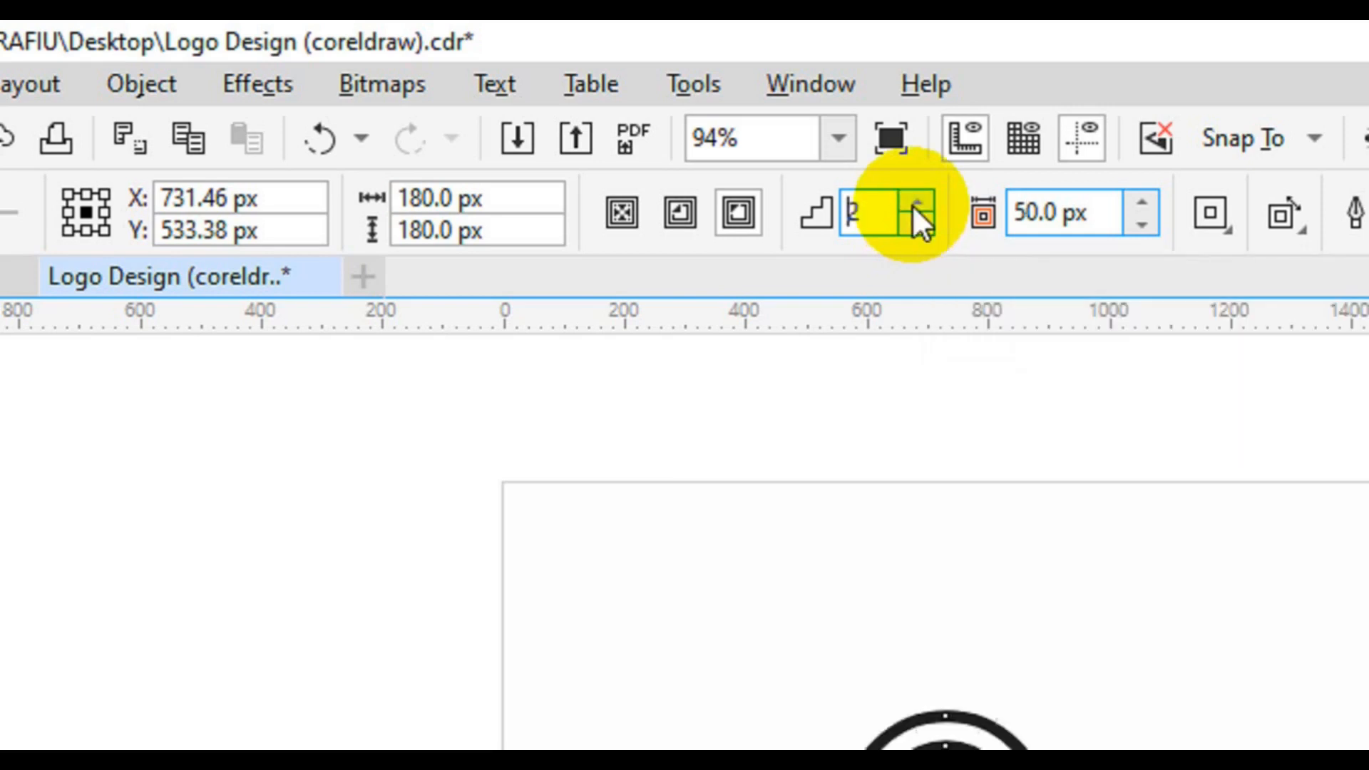
pyautogui.click(915, 206)
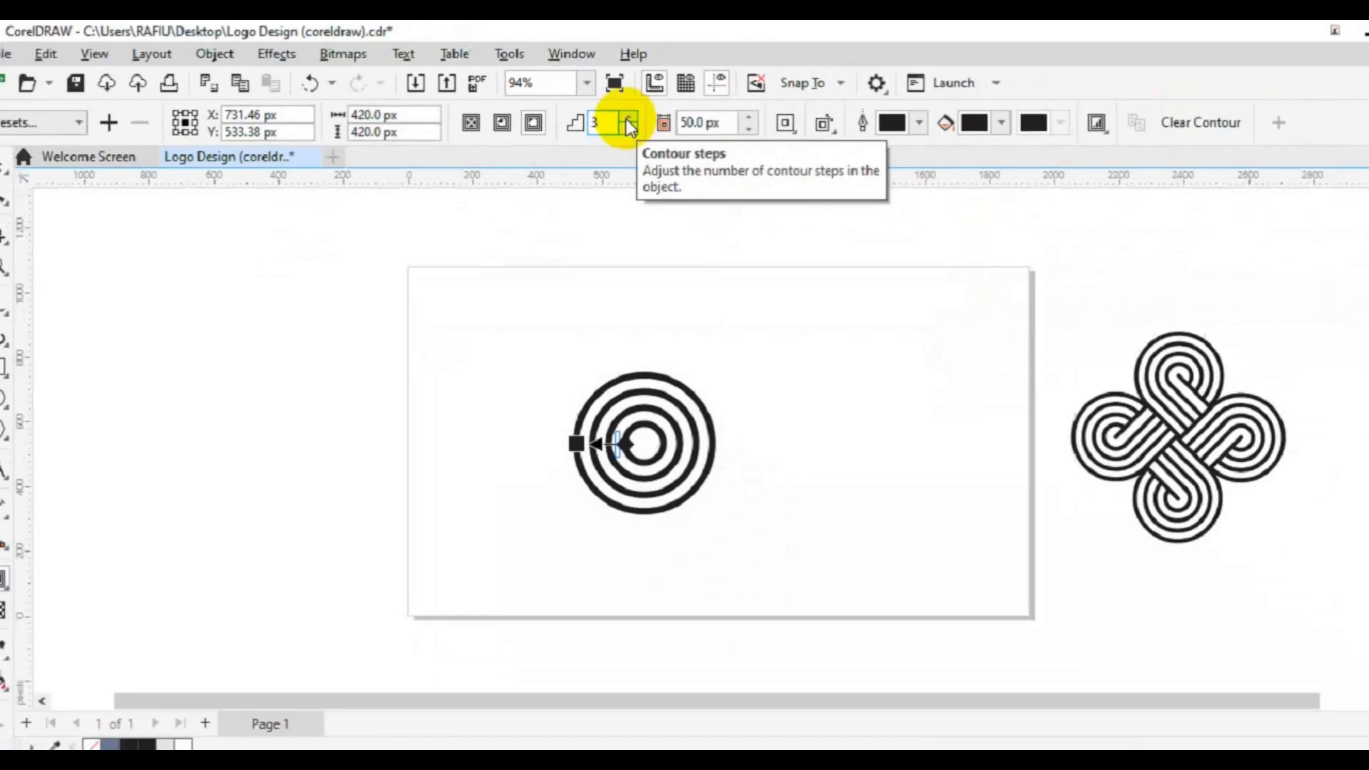
# Centre the contoured circle on the page and break the contour apart.
pyautogui.moveTo(590, 417); pyautogui.dragTo(649, 403)
pyautogui.scroll(1, 646, 396)
pyautogui.press('space')
pyautogui.moveTo(599, 438); pyautogui.dragTo(831, 403)
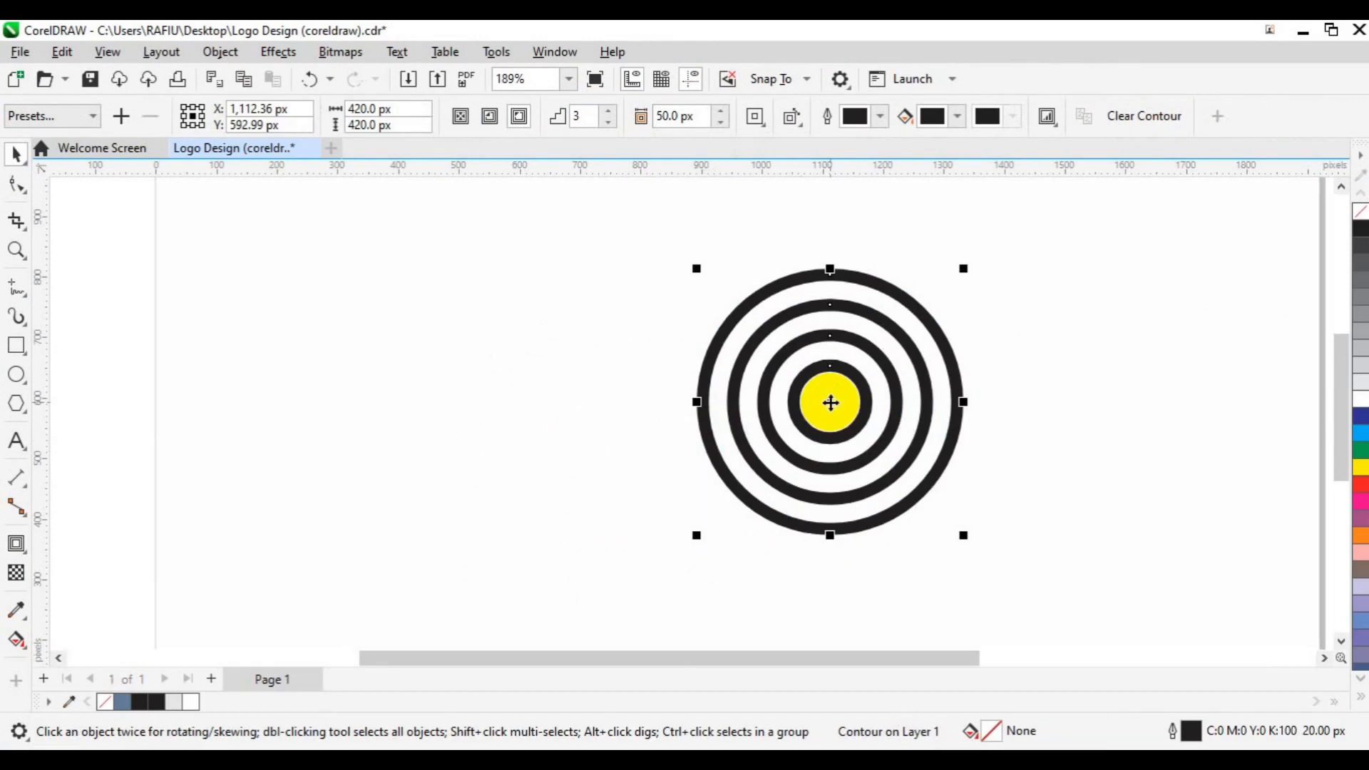
pyautogui.press('p')
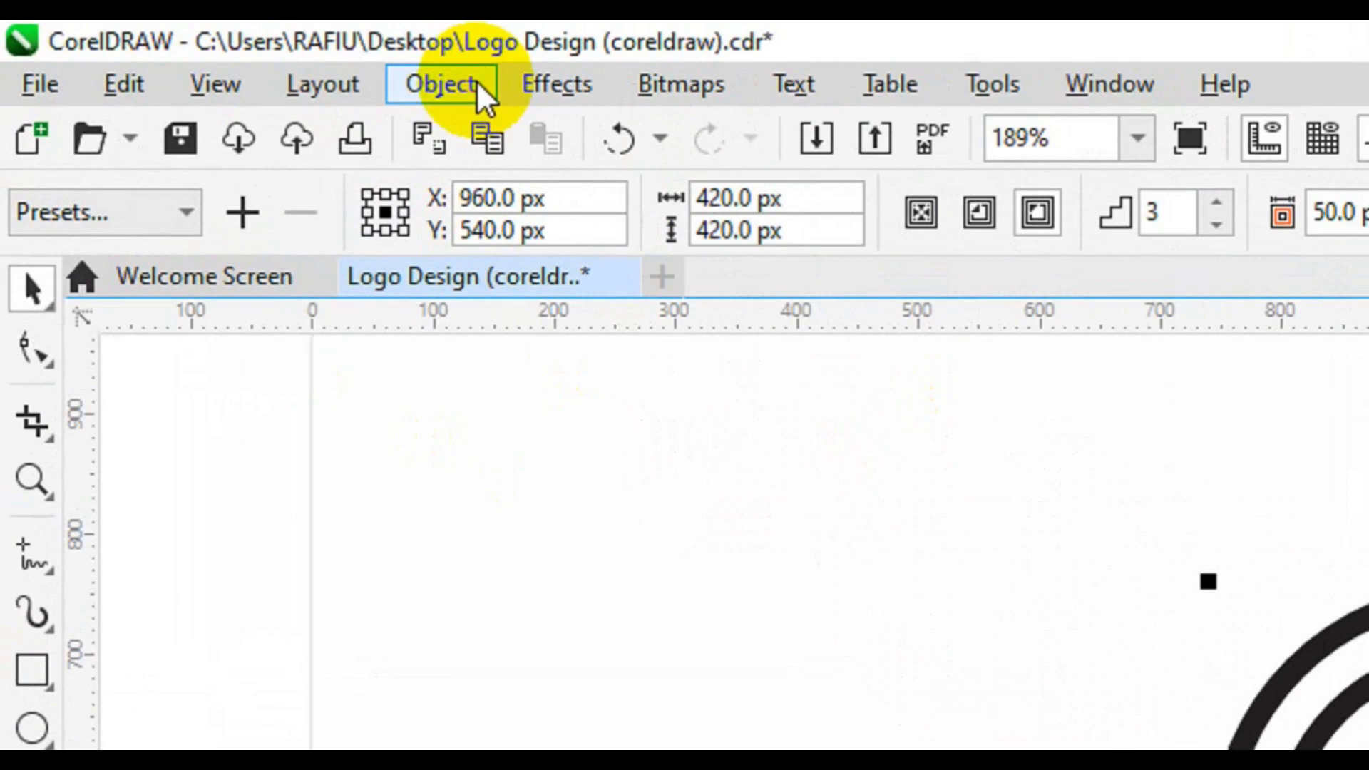
pyautogui.click(442, 84)
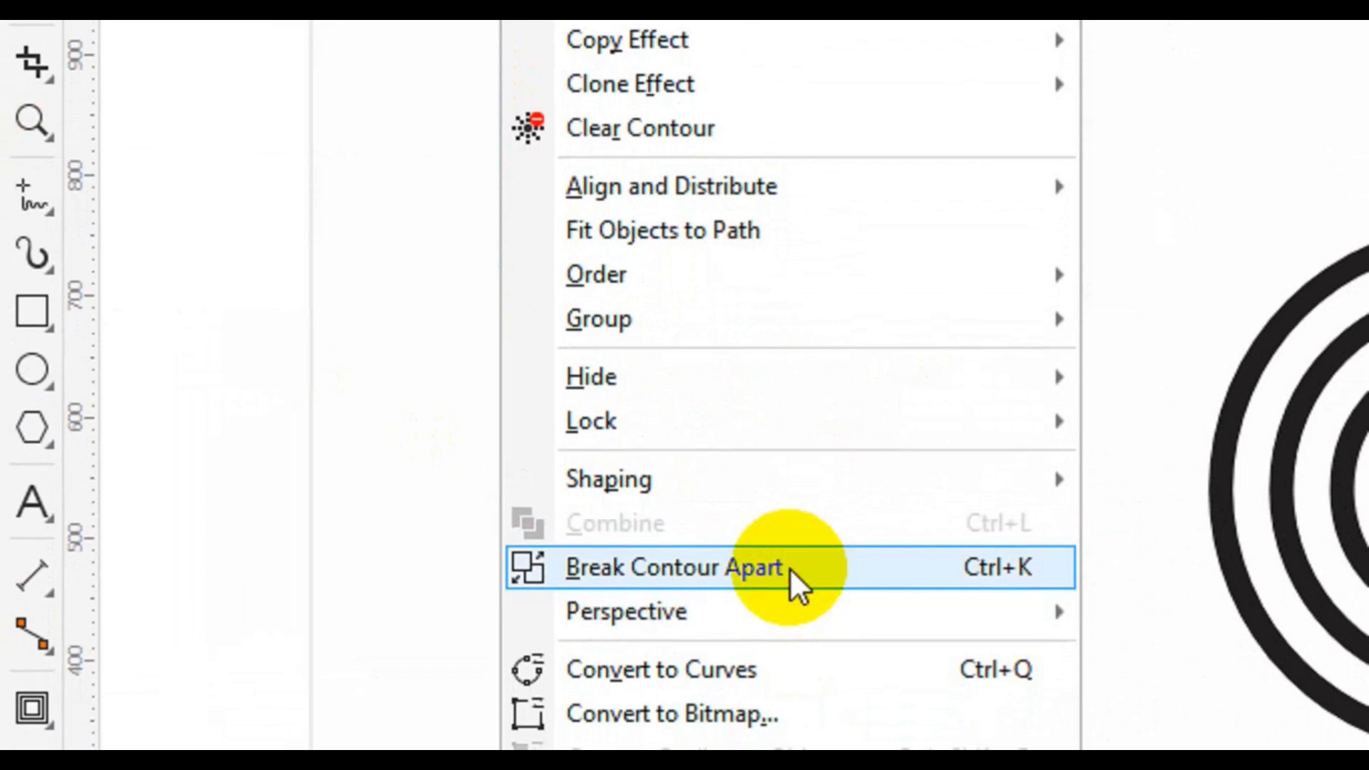
pyautogui.click(790, 567)
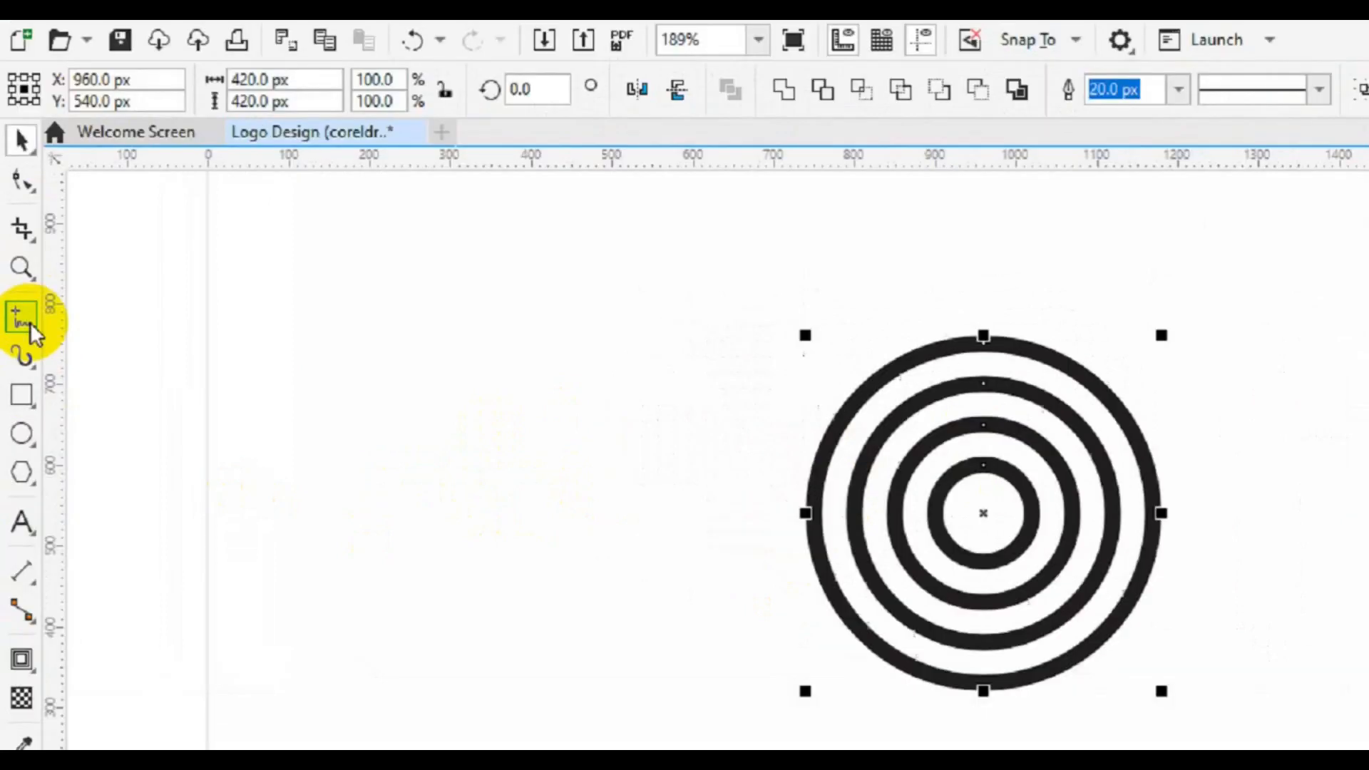
# Draw a straight horizontal line about 212 px long with the Pen tool, from inside the innermost ring to the outermost ring's right edge.
pyautogui.click(29, 323)
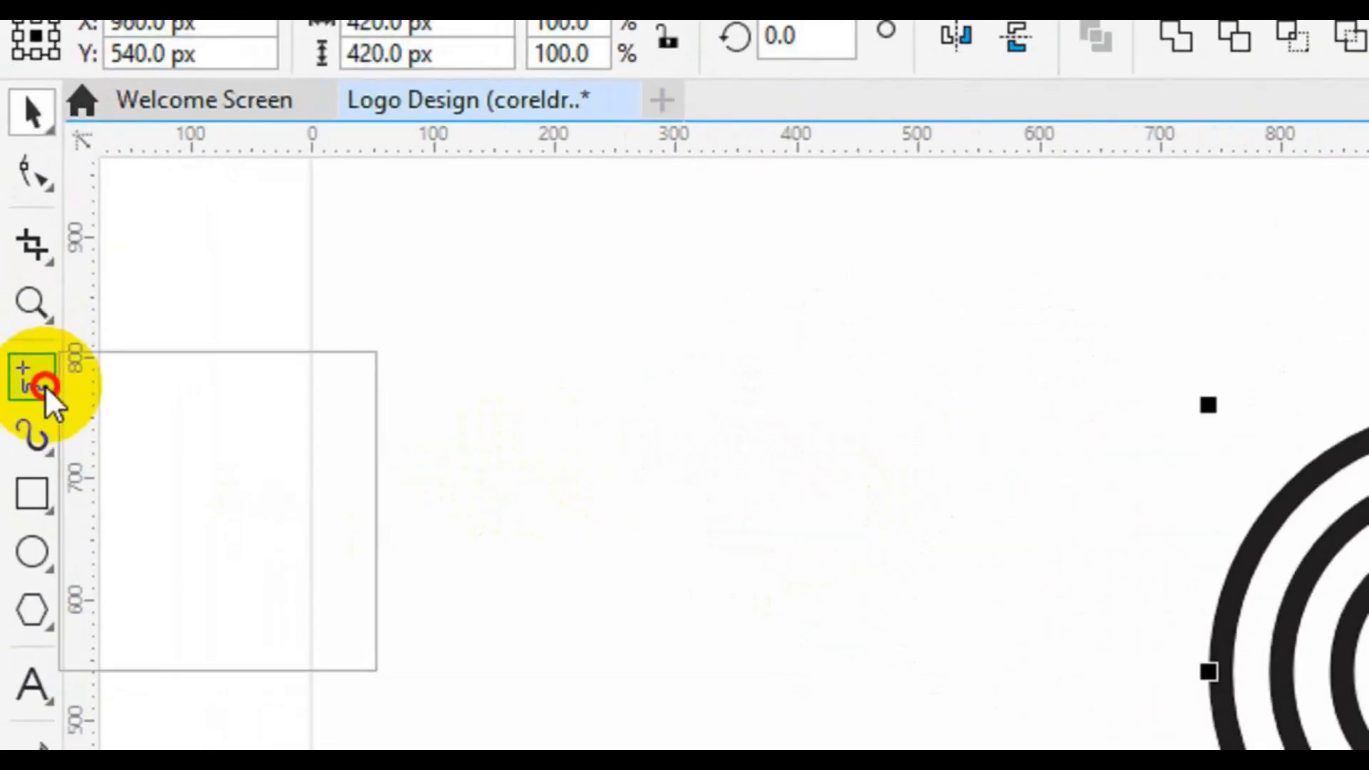
pyautogui.click(191, 515)
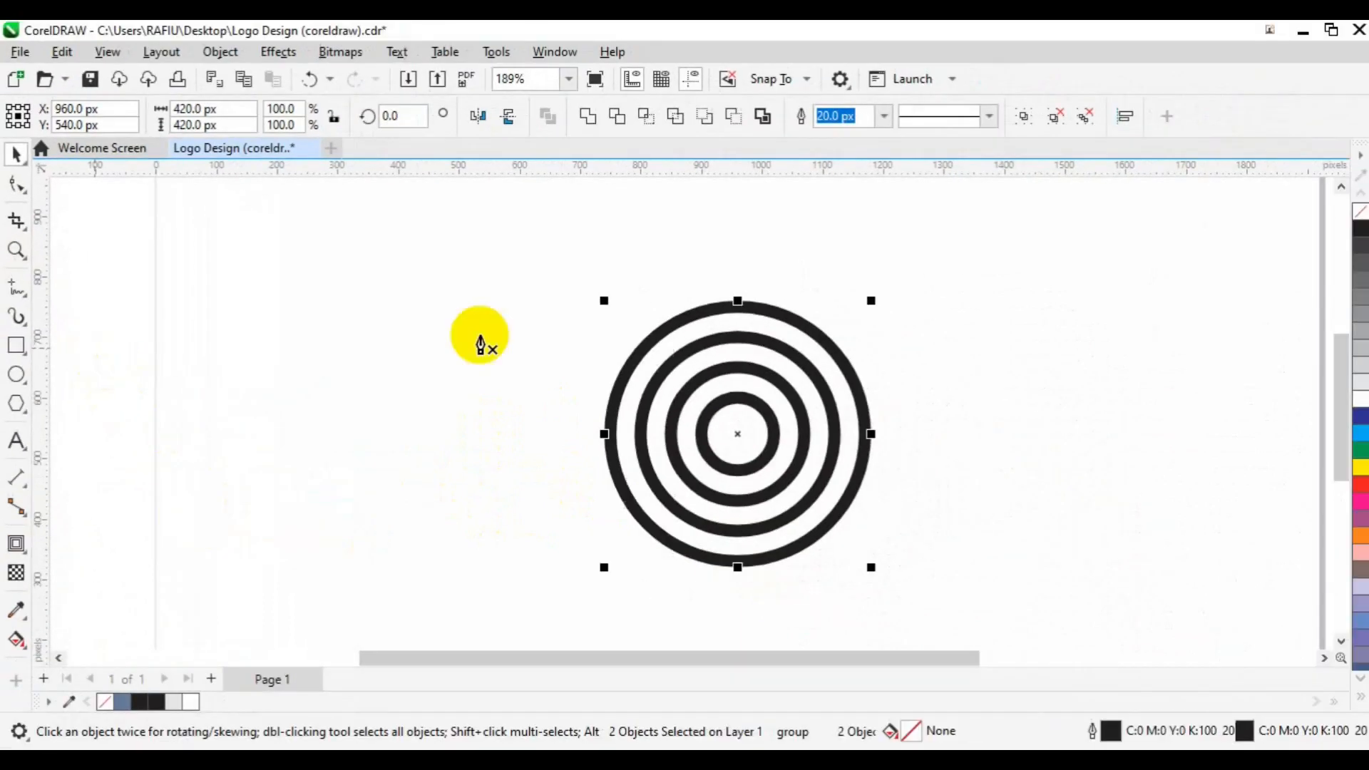
pyautogui.click(736, 421)
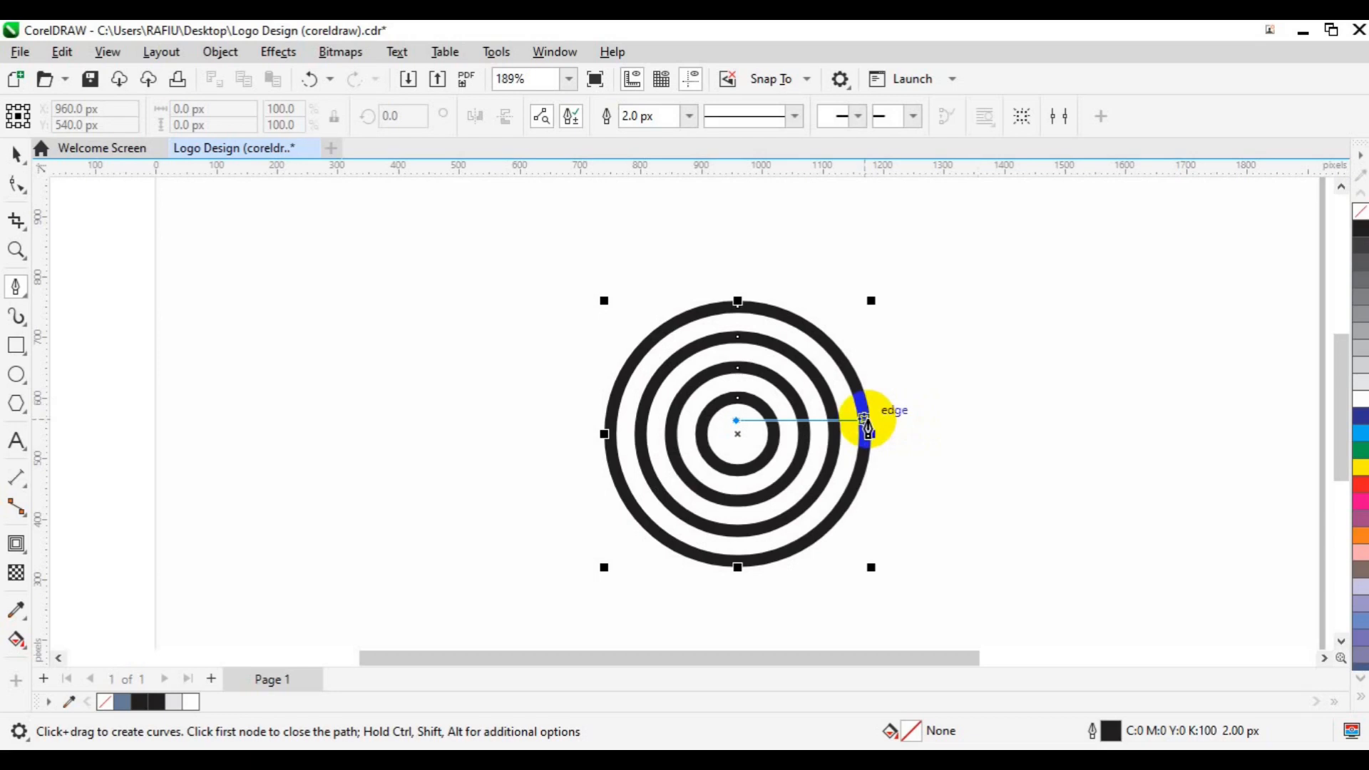
pyautogui.doubleClick(865, 420)
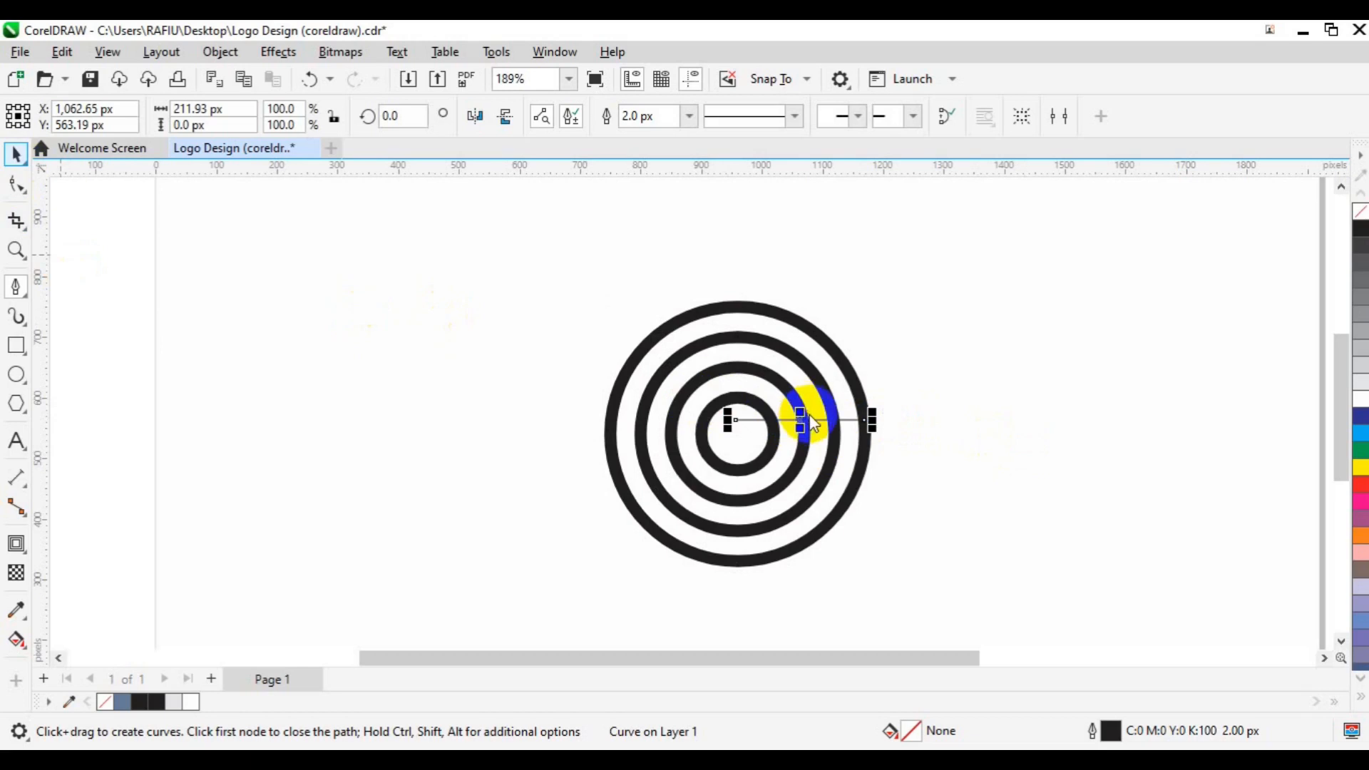
# Set the horizontal line's outline width to 20 px.
pyautogui.press('space')
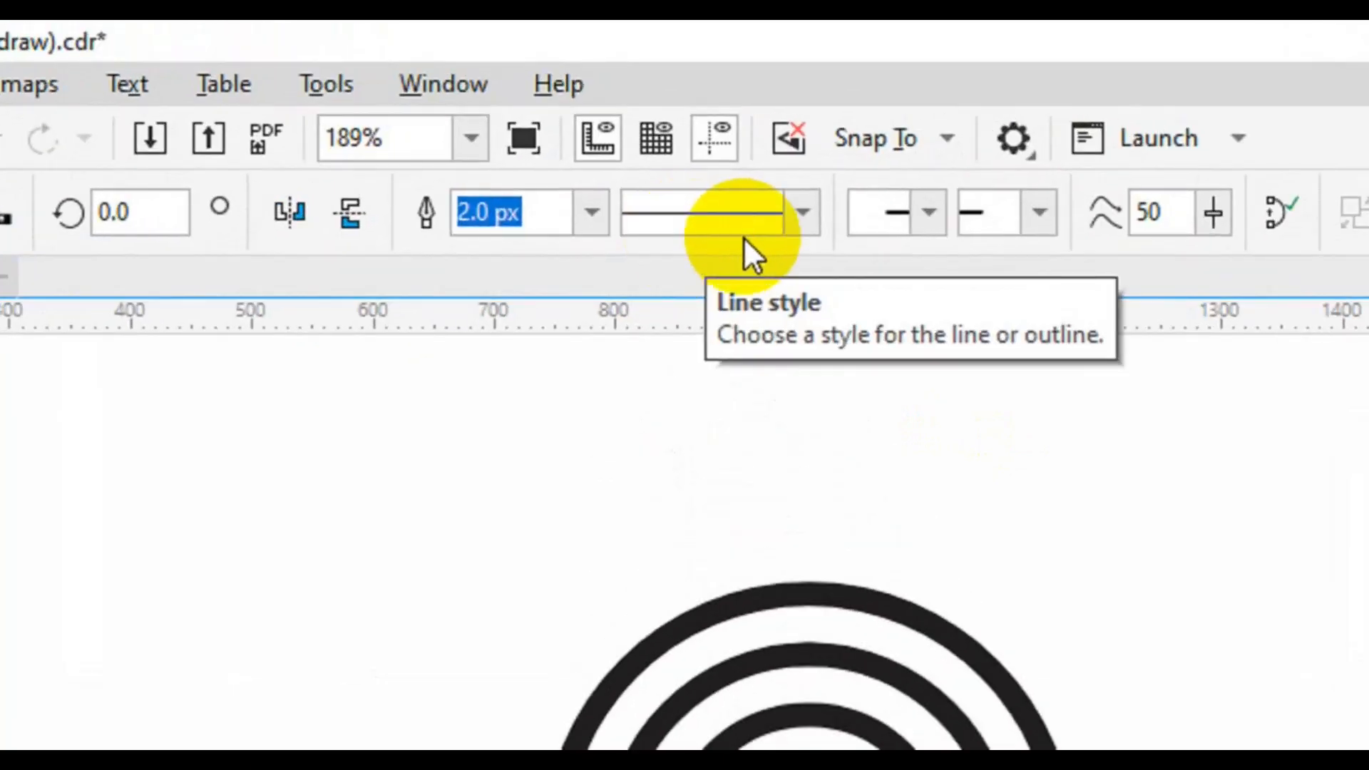
pyautogui.click(594, 214)
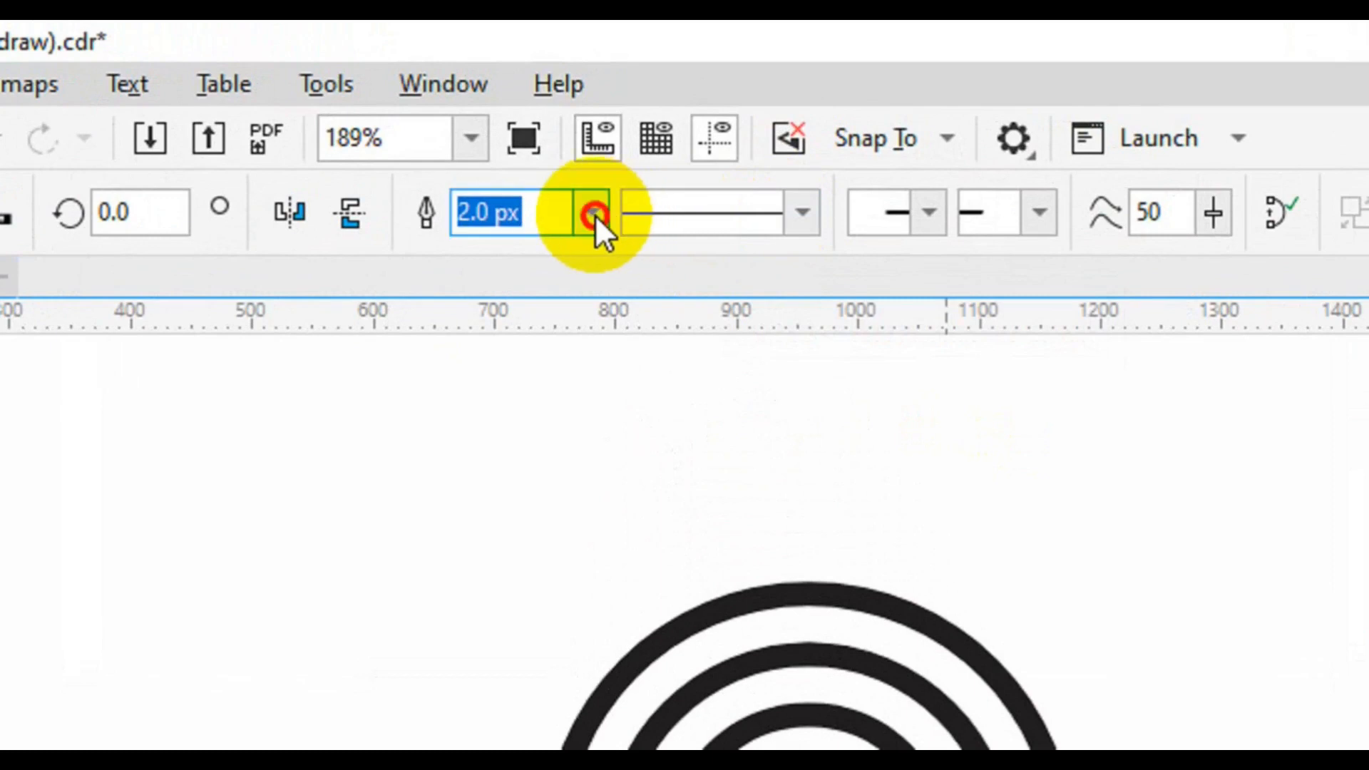
pyautogui.click(489, 557)
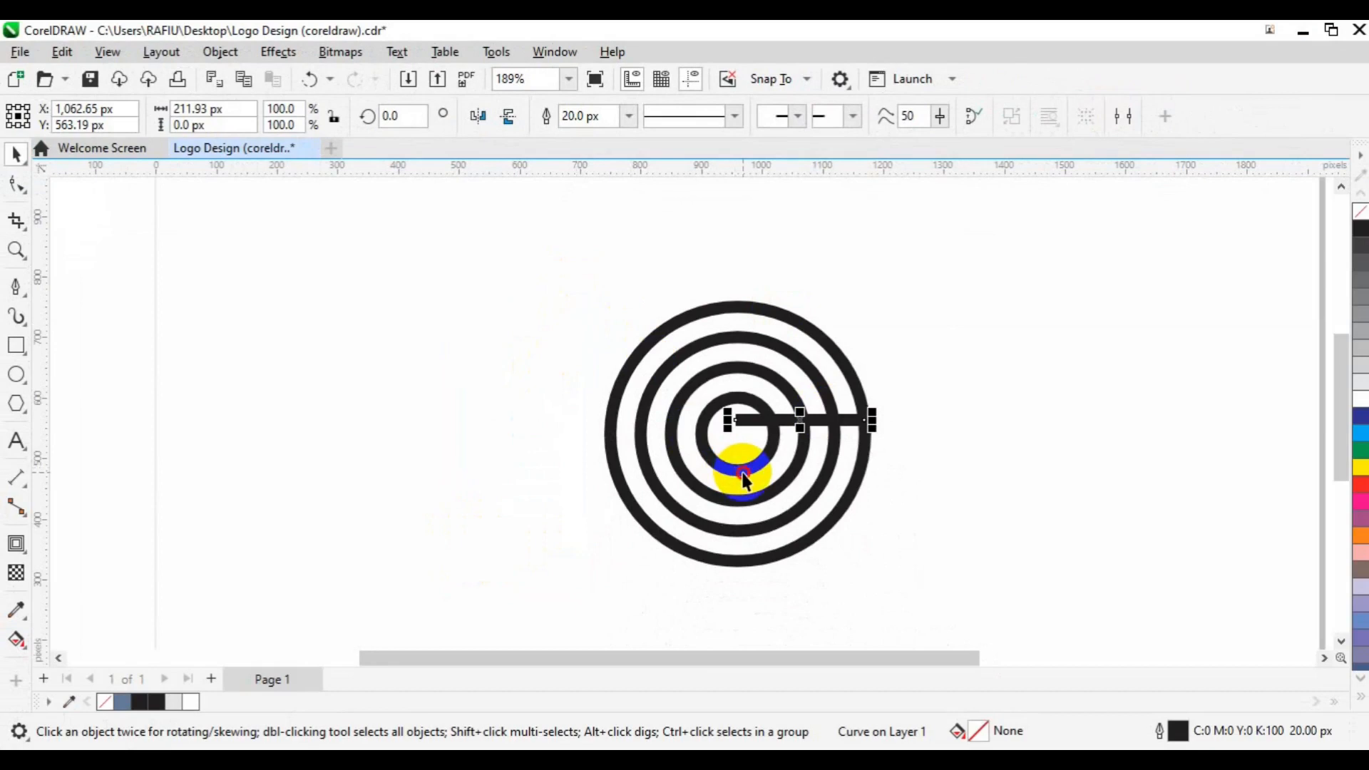
# Align the horizontal line to the vertical centre of the innermost circle and clear the selection.
pyautogui.keyDown('shift'); pyautogui.click(742, 478); pyautogui.keyUp('shift')
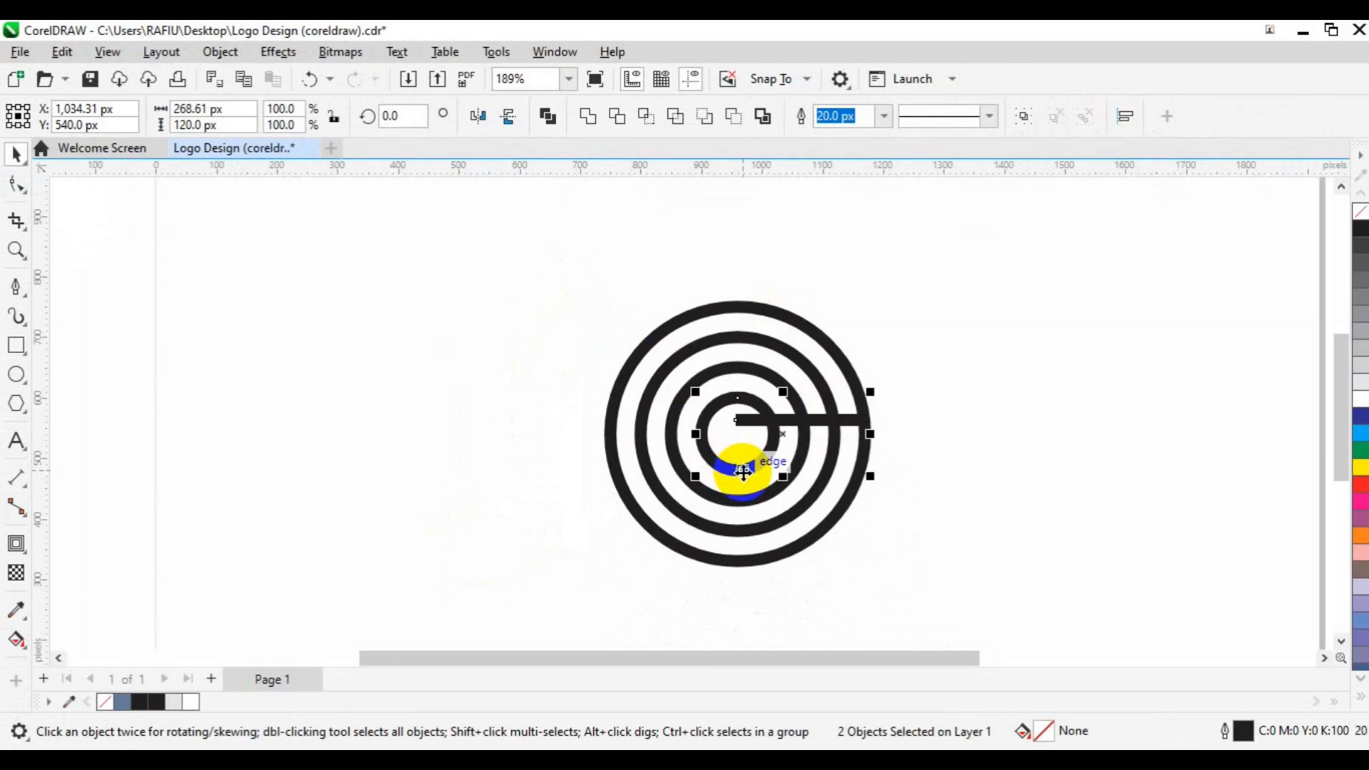
pyautogui.press('c')
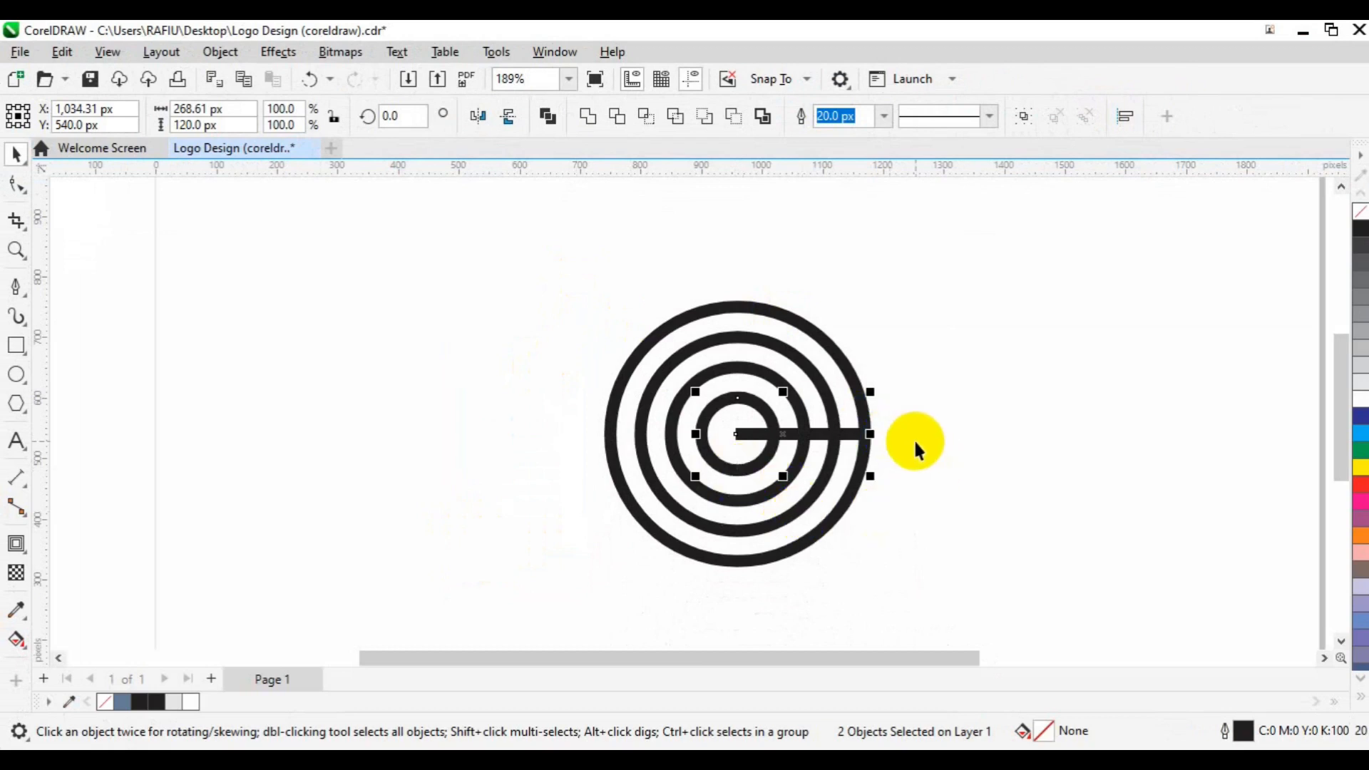
pyautogui.click(940, 326)
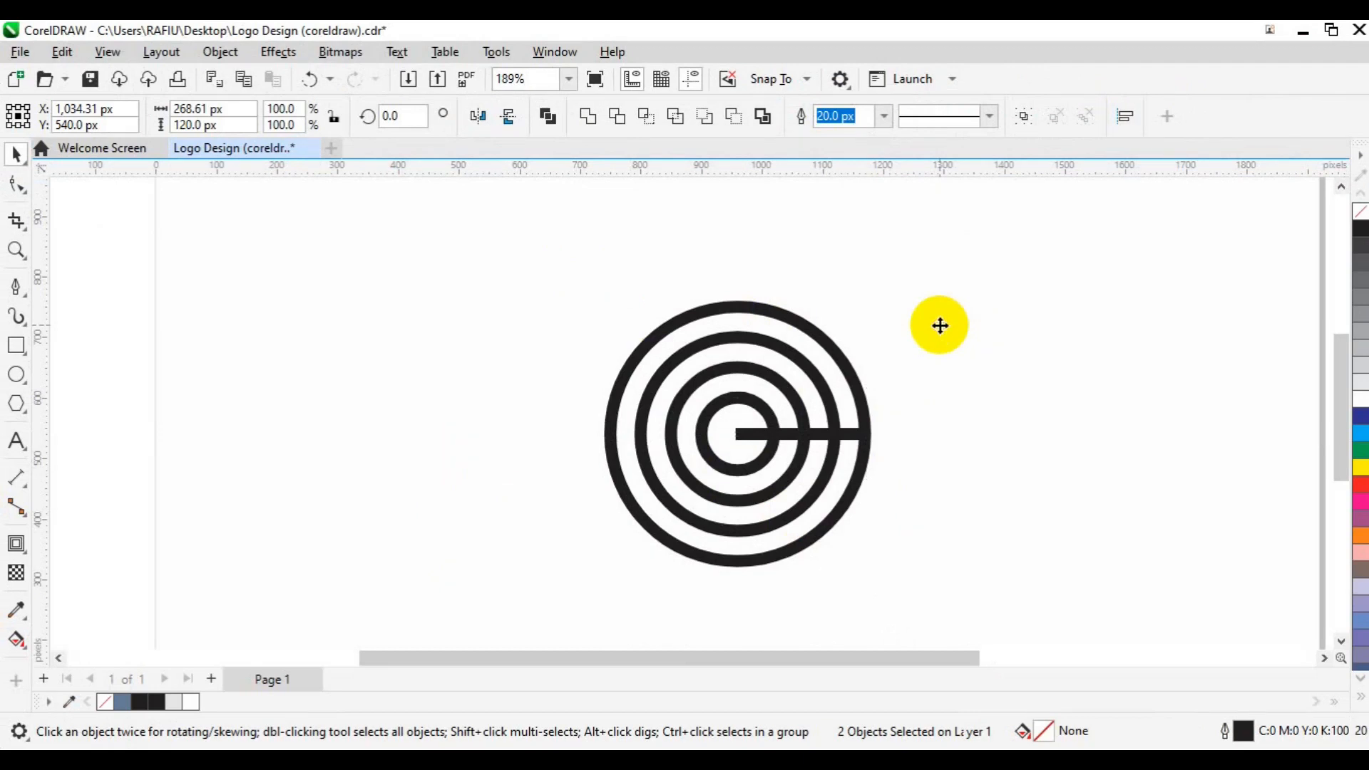
pyautogui.press('Escape')
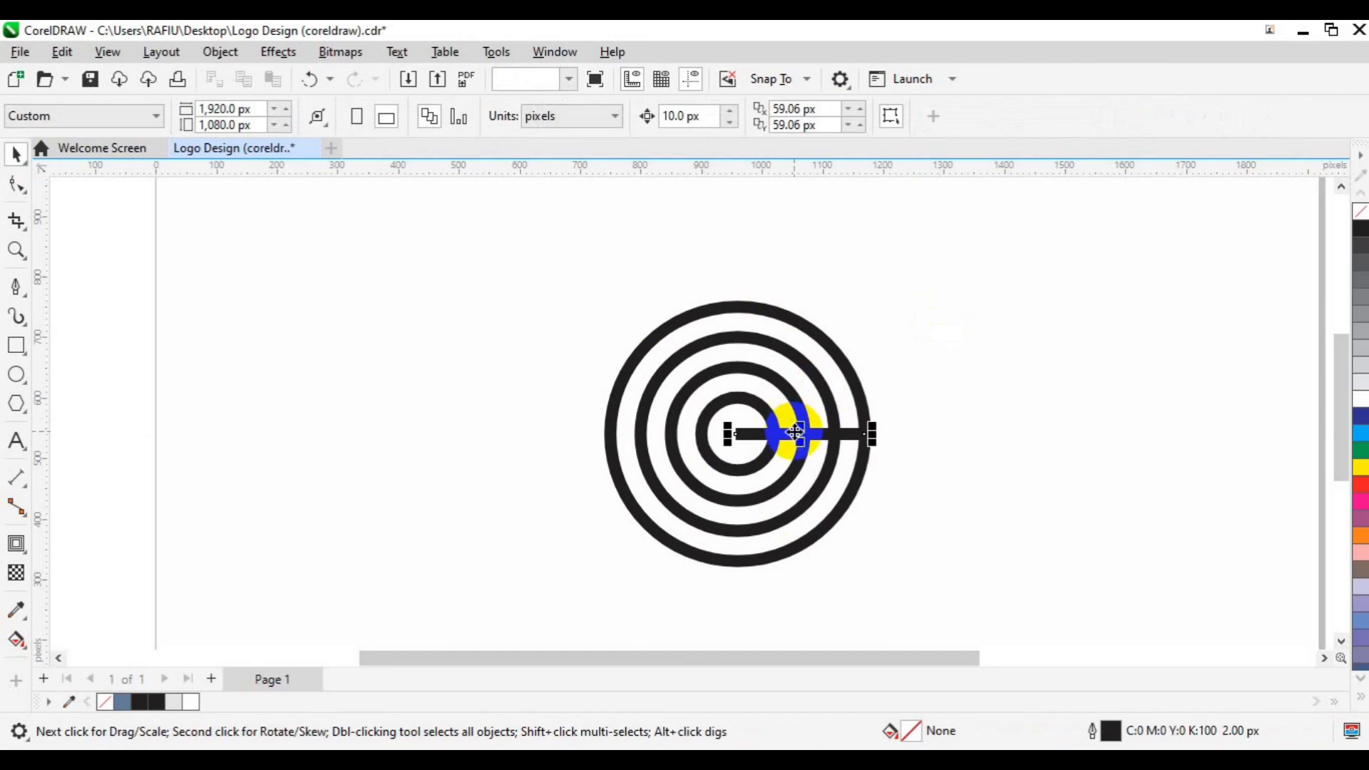
# Give the horizontal line round line caps in its outline pen settings and clear the selection.
pyautogui.click(795, 433)
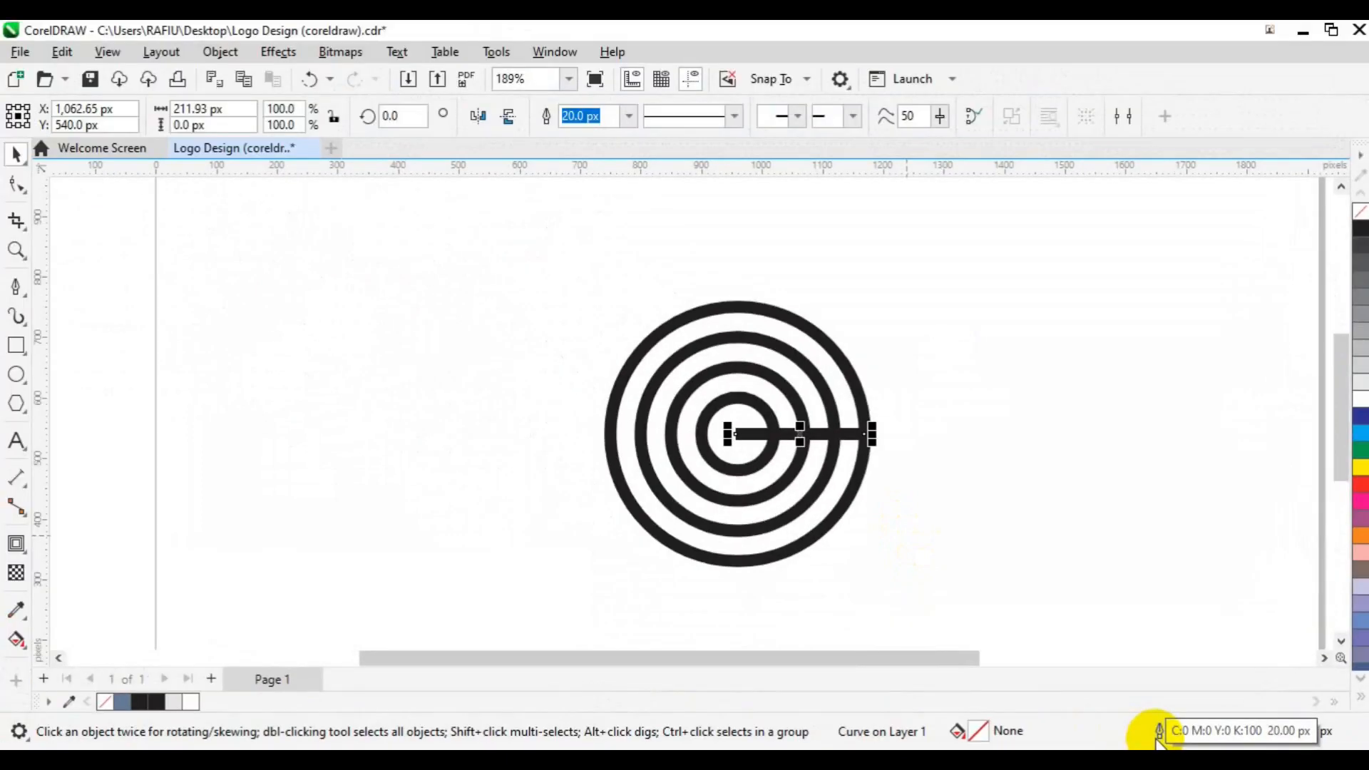
pyautogui.doubleClick(1160, 733)
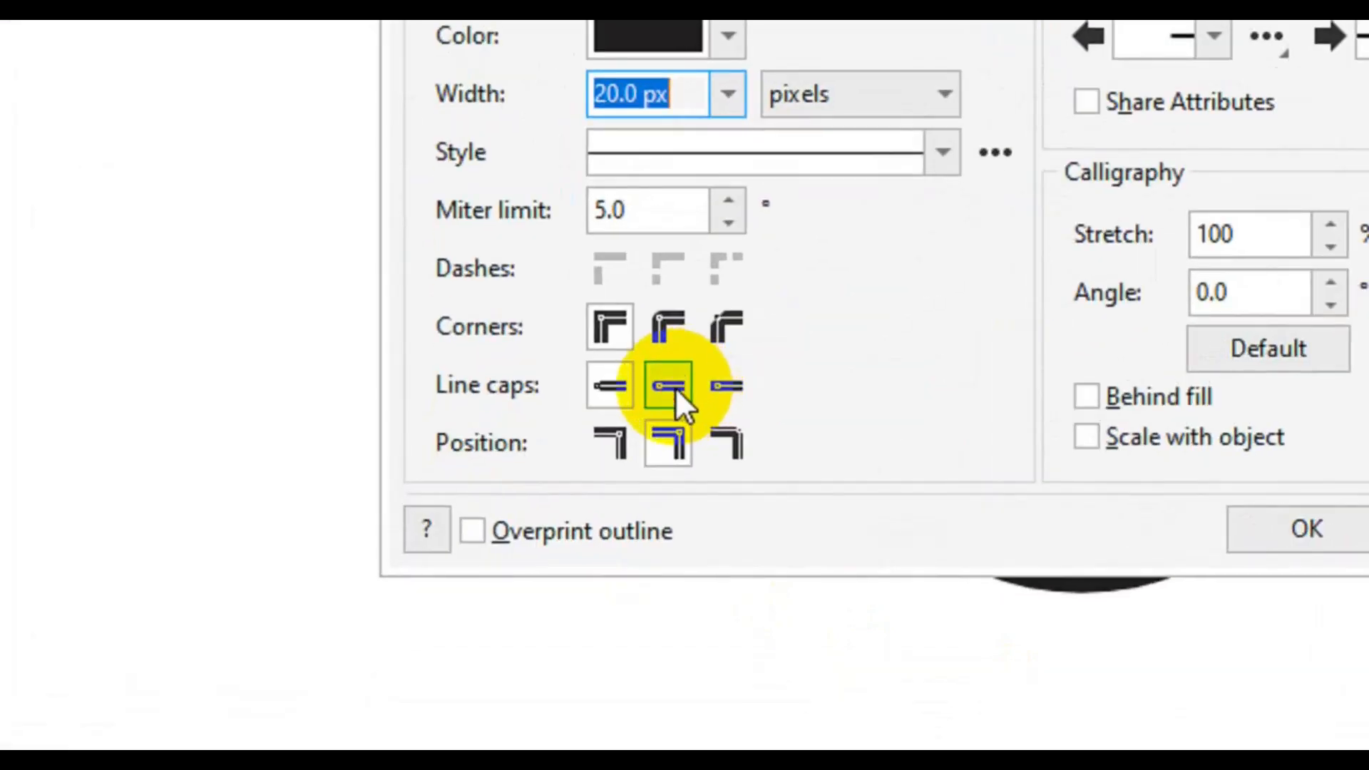
pyautogui.click(675, 387)
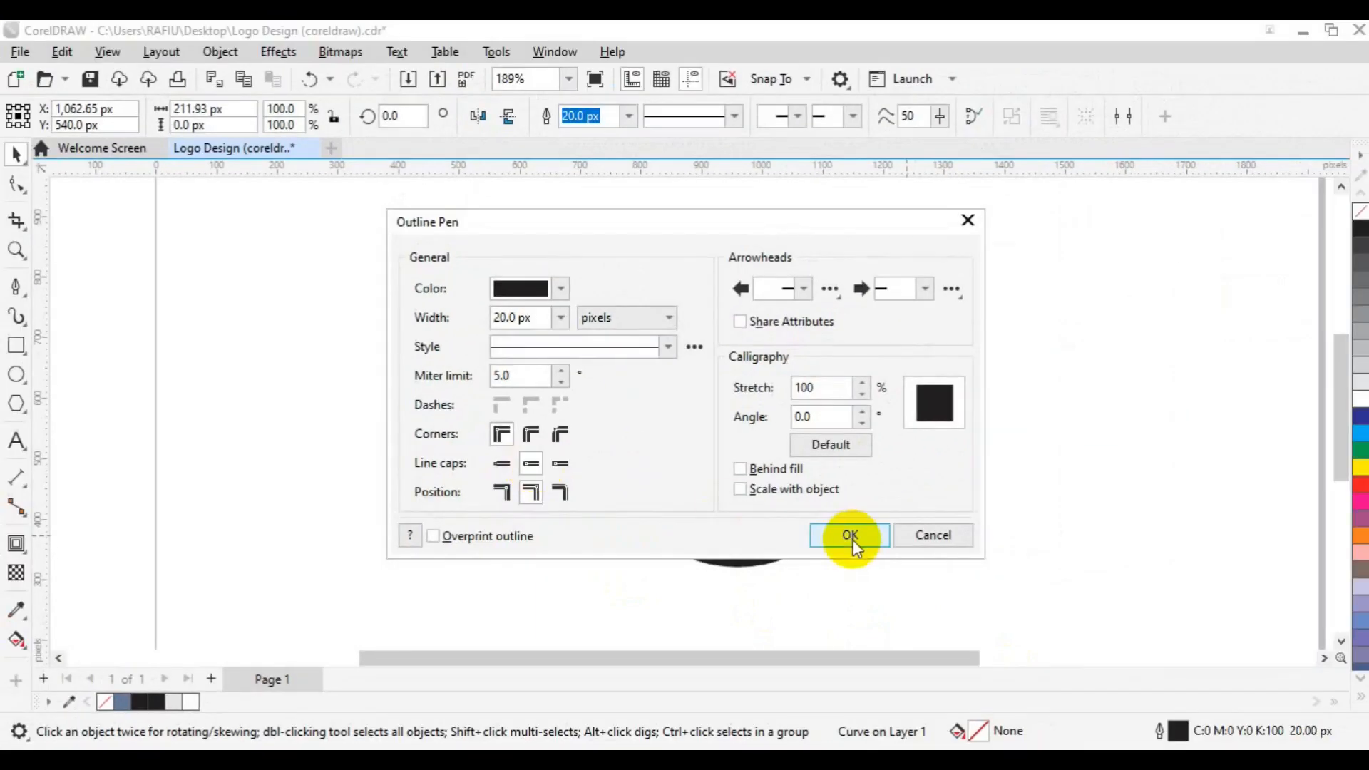
pyautogui.click(851, 536)
pyautogui.click(856, 548)
pyautogui.click(838, 472)
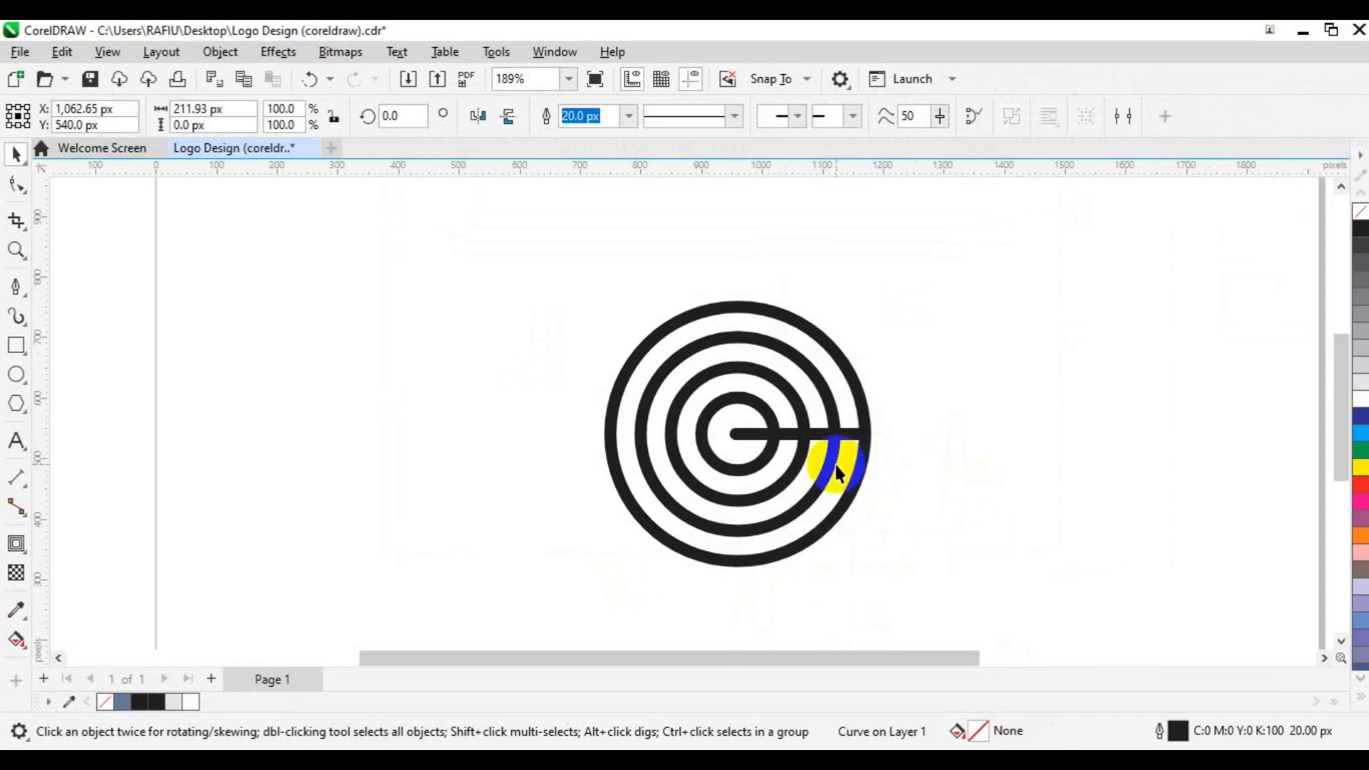
pyautogui.scroll(2, 836, 472)
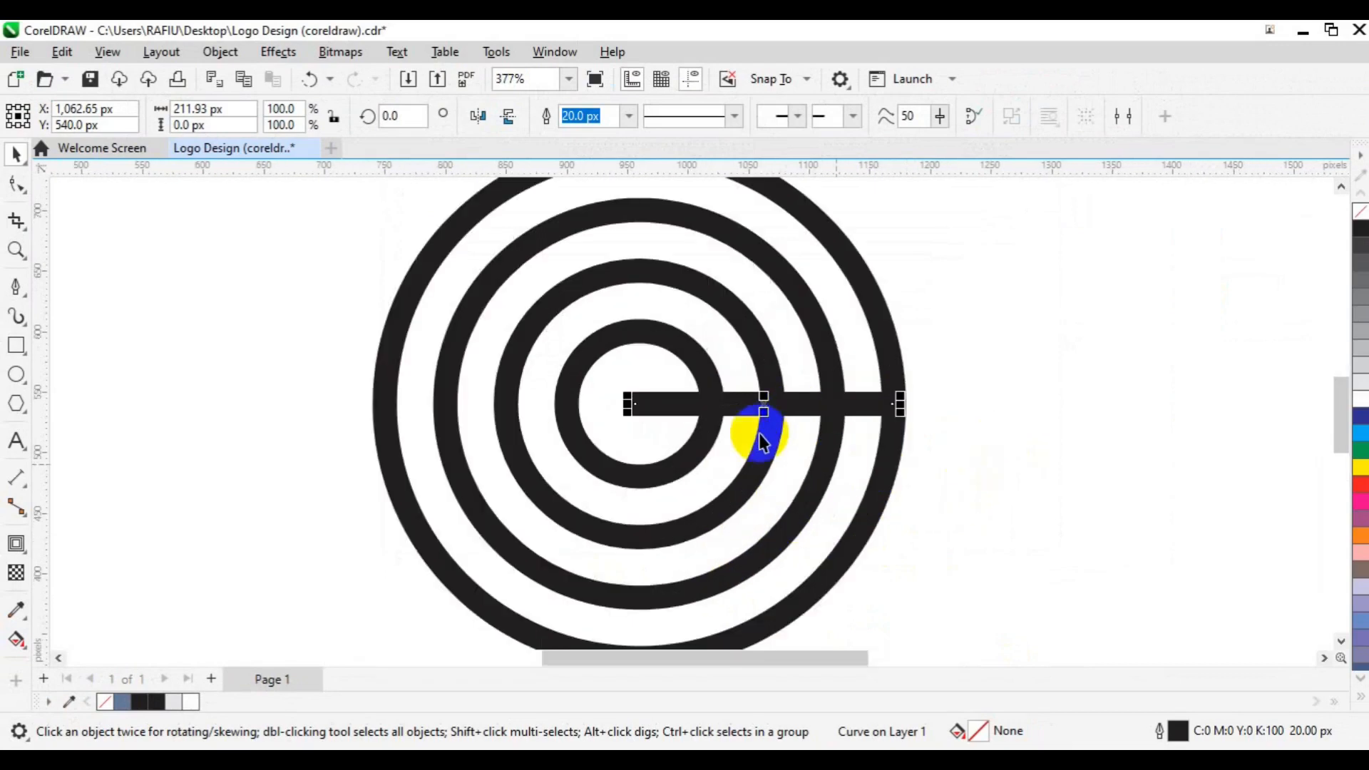
pyautogui.click(987, 450)
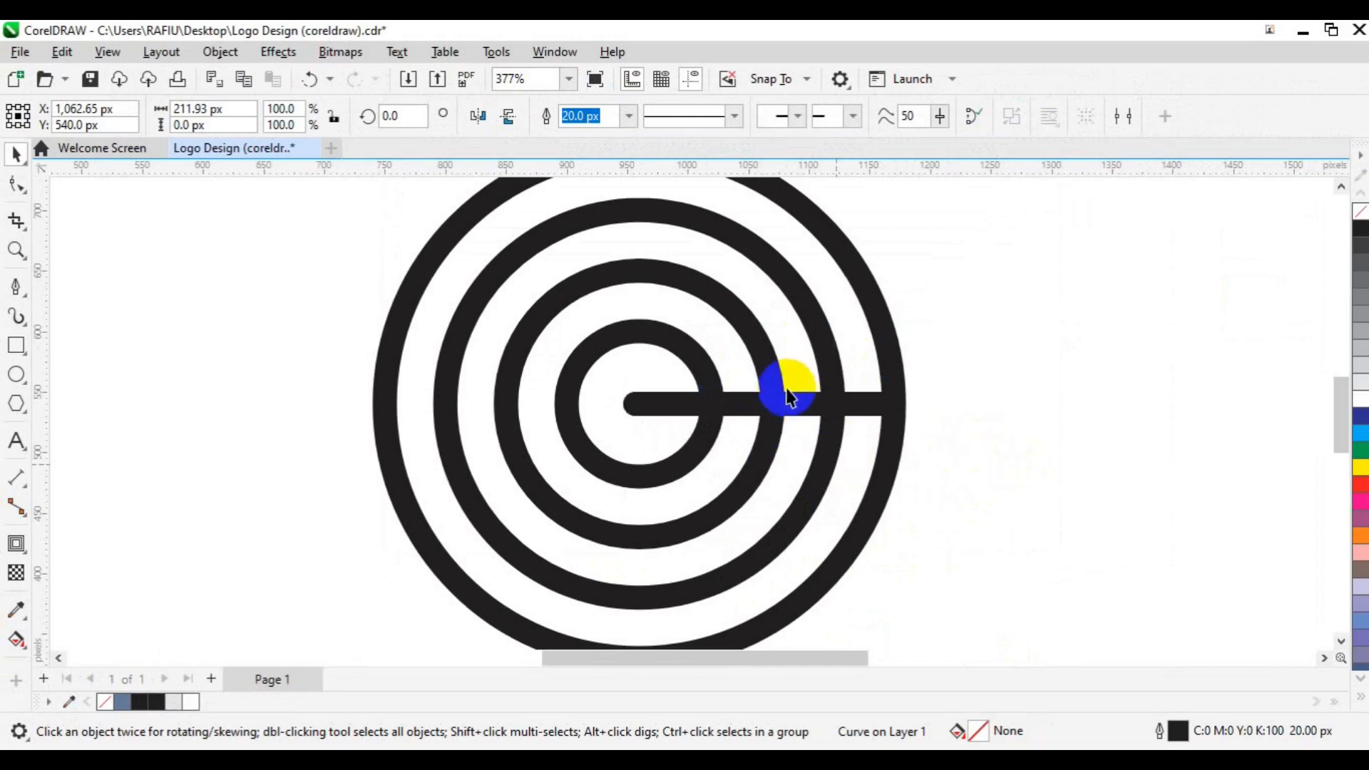
# Copy the horizontal line straight down by about 57 px, near the innermost ring's lower edge.
pyautogui.click(777, 404)
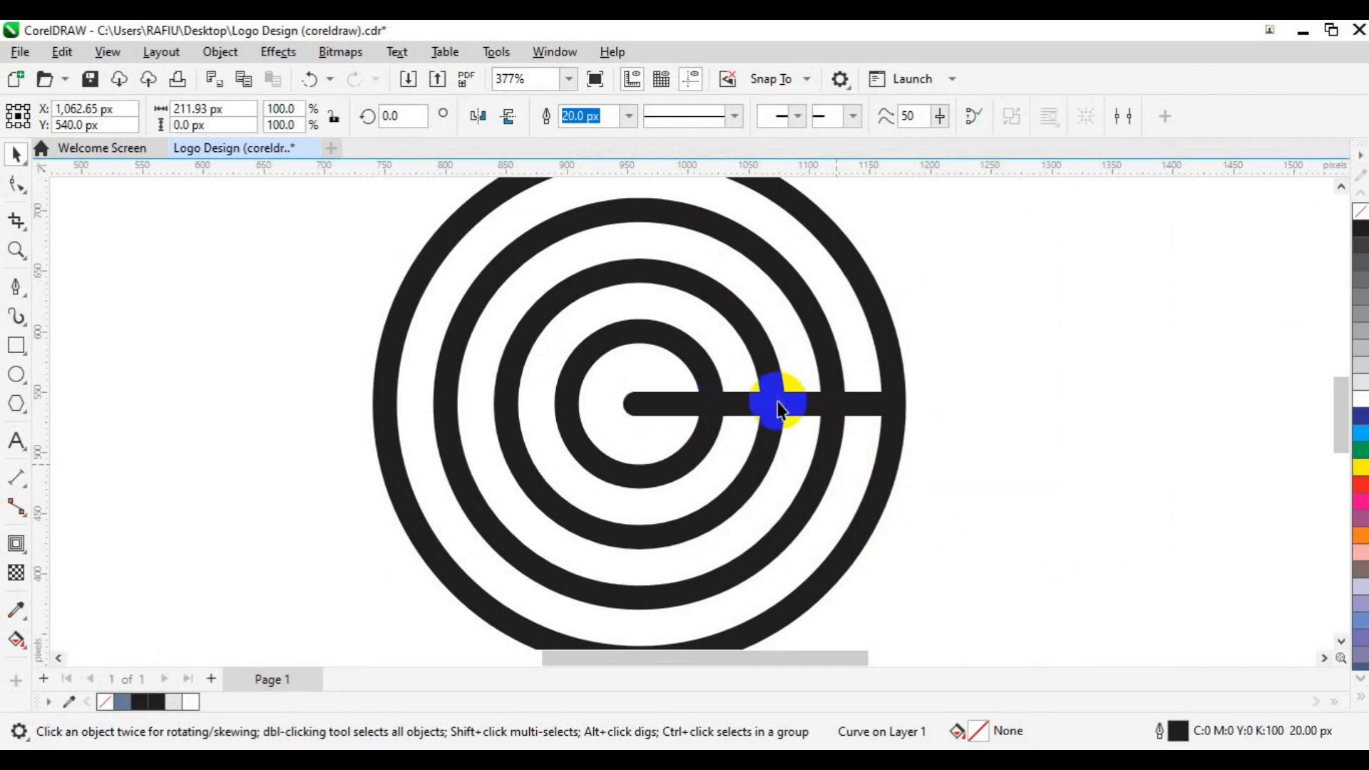
pyautogui.click(779, 403)
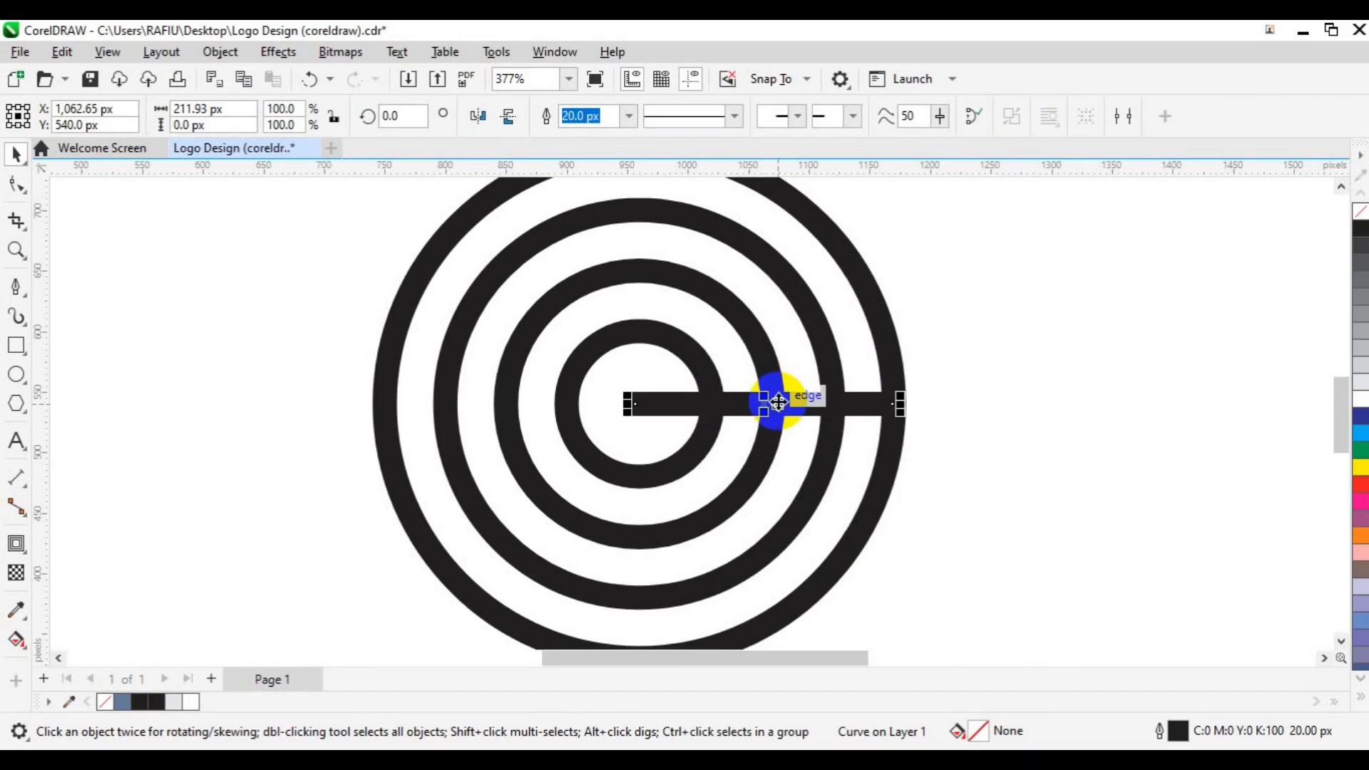
pyautogui.scroll(-3, 777, 404)
pyautogui.moveTo(718, 302); pyautogui.dragTo(749, 296)
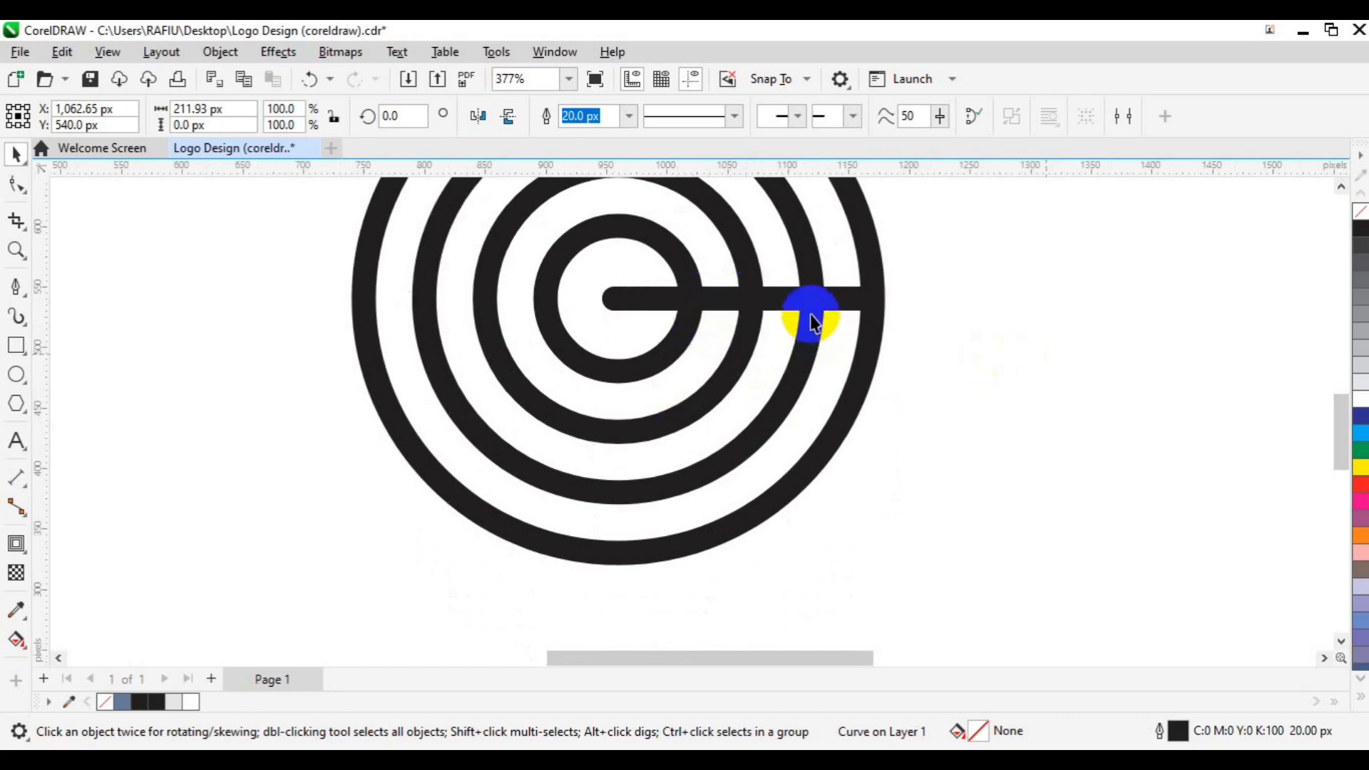
pyautogui.click(819, 303)
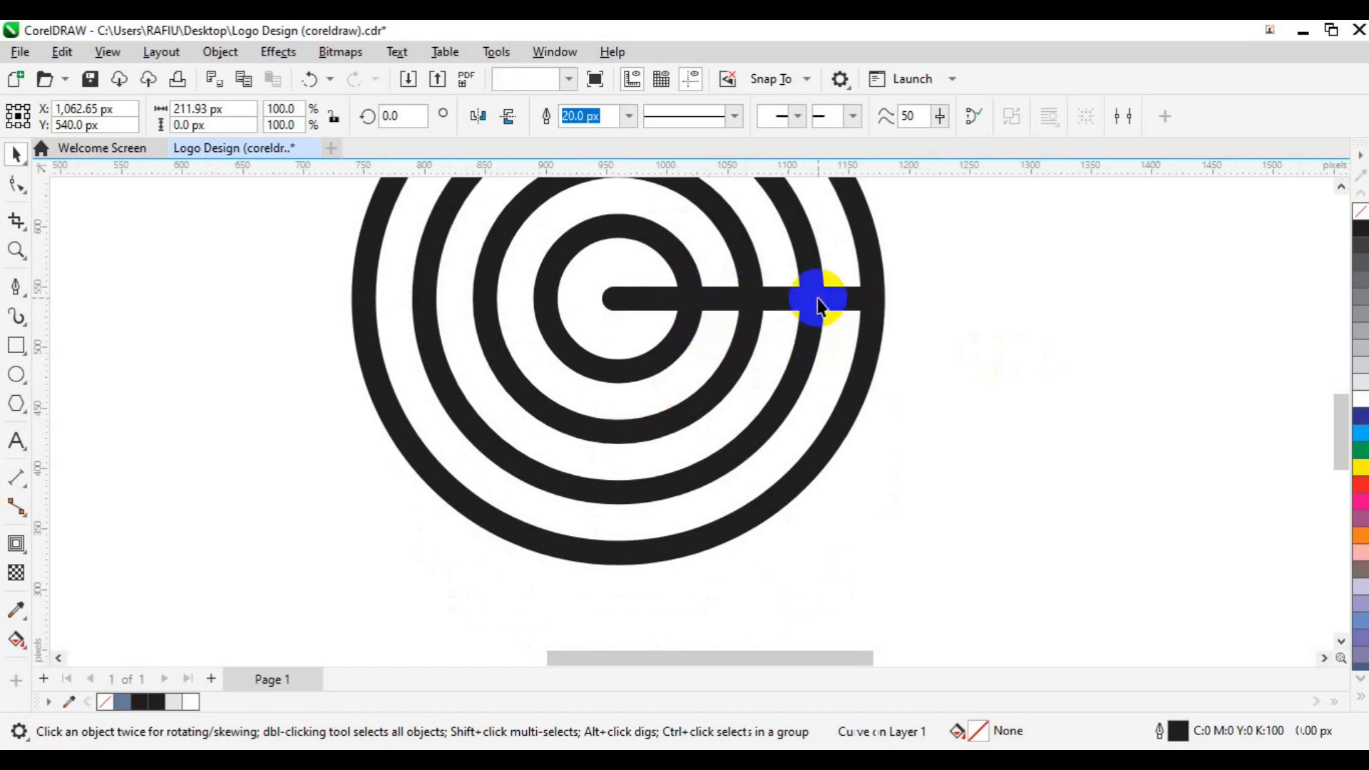
pyautogui.click(819, 300)
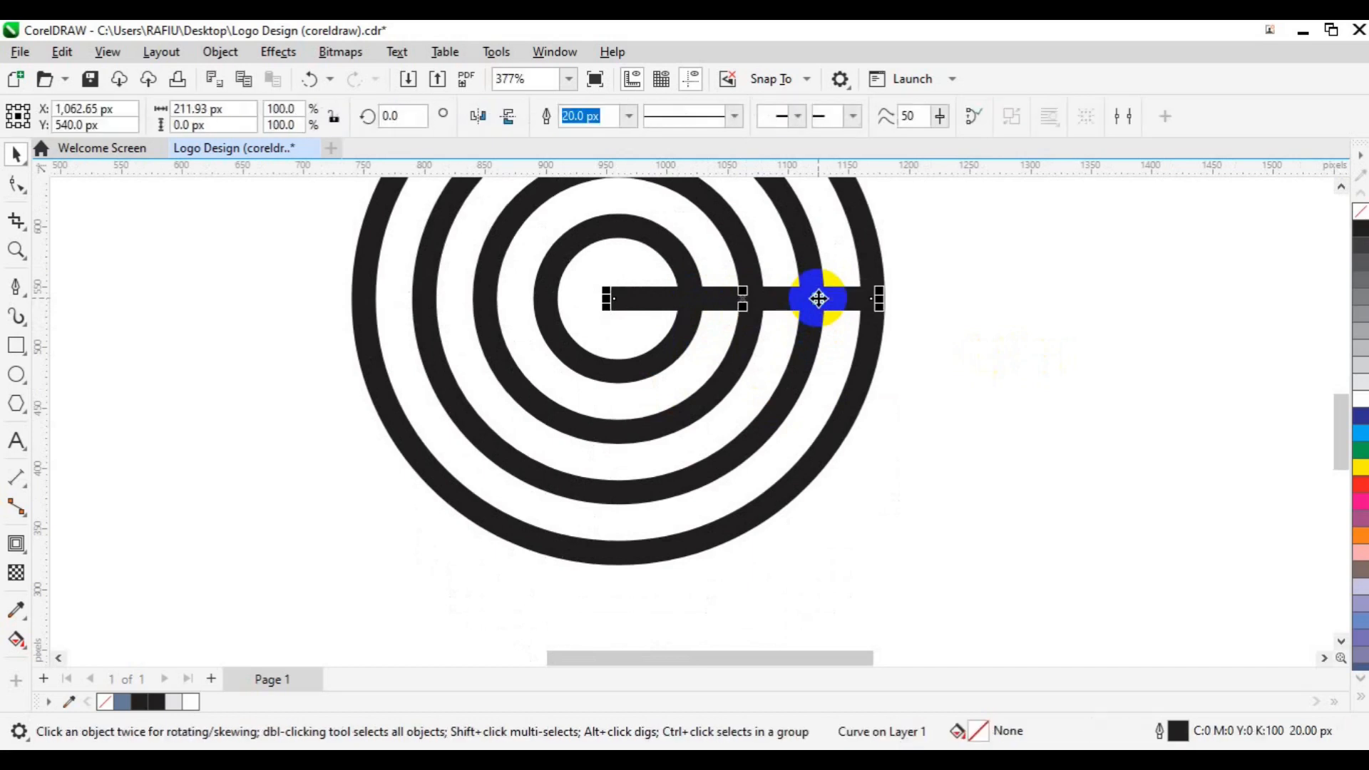
pyautogui.moveTo(819, 299); pyautogui.dragTo(818, 368)
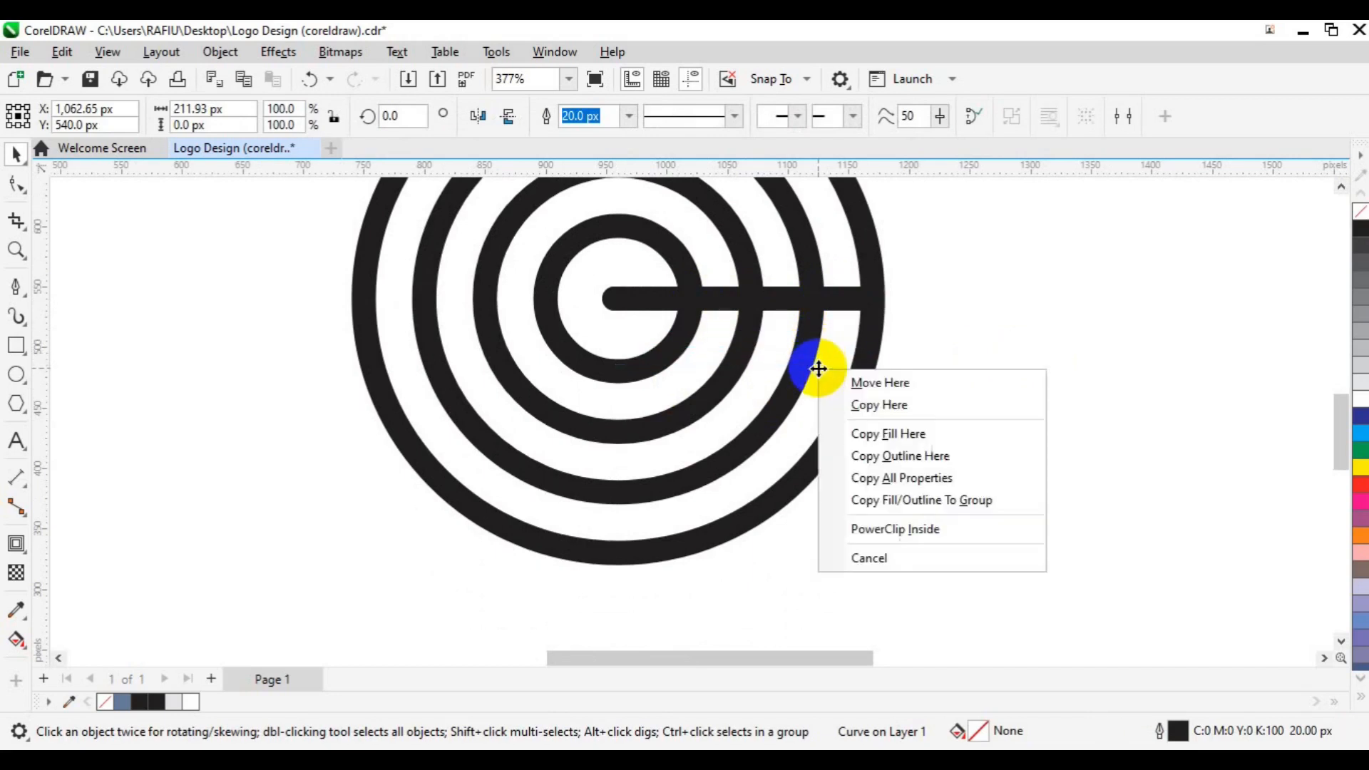
pyautogui.click(852, 405)
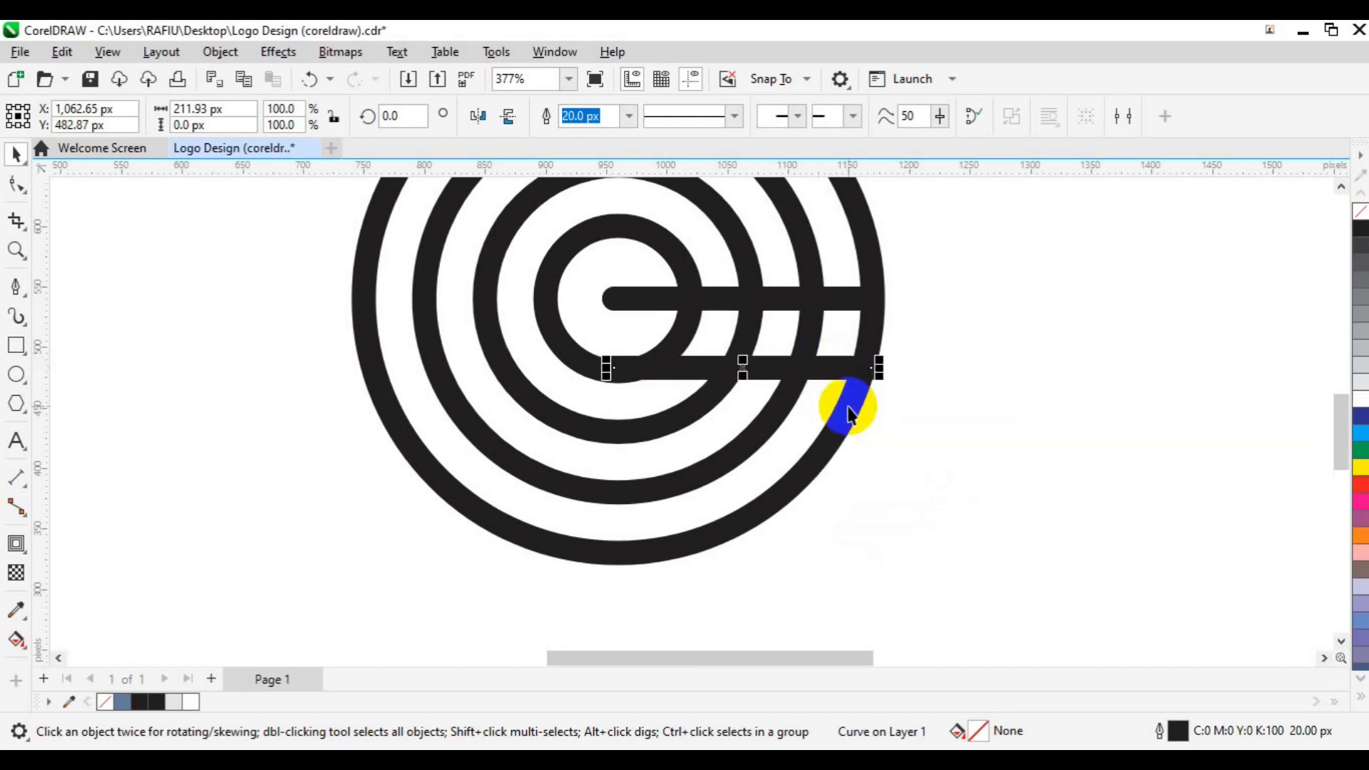
# Repeat the line duplication three more times at the same spacing down to the outermost ring's lower edge.
pyautogui.hotkey('ctrl', 'r')
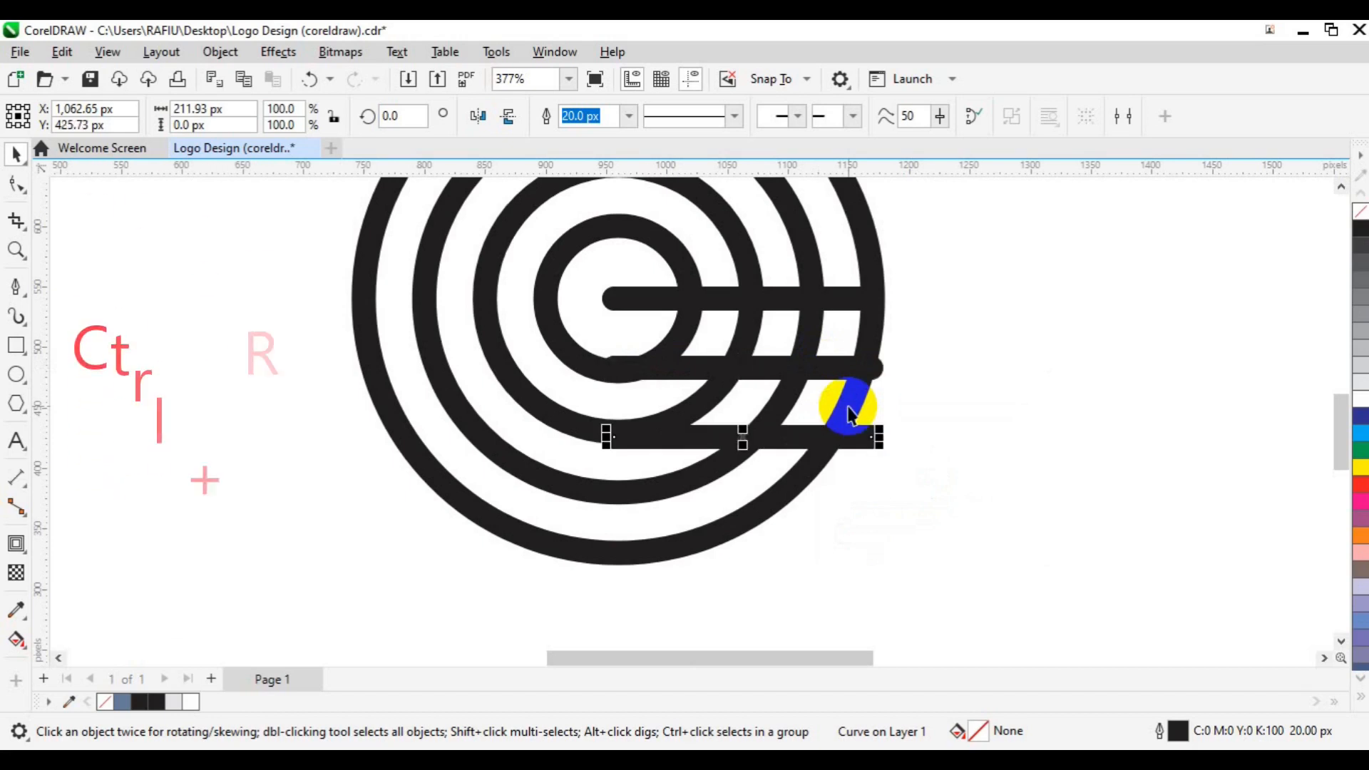
pyautogui.hotkey('ctrl', 'r')
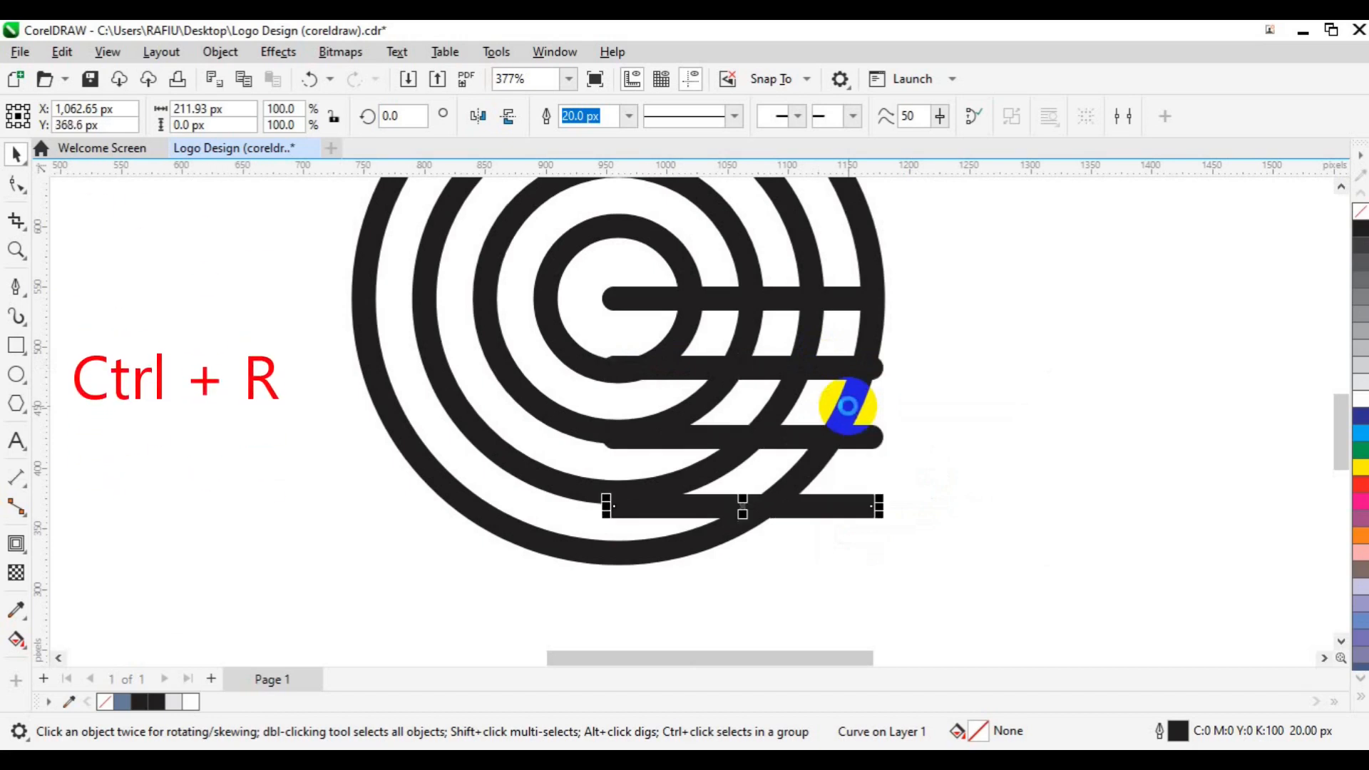
pyautogui.hotkey('ctrl', 'r')
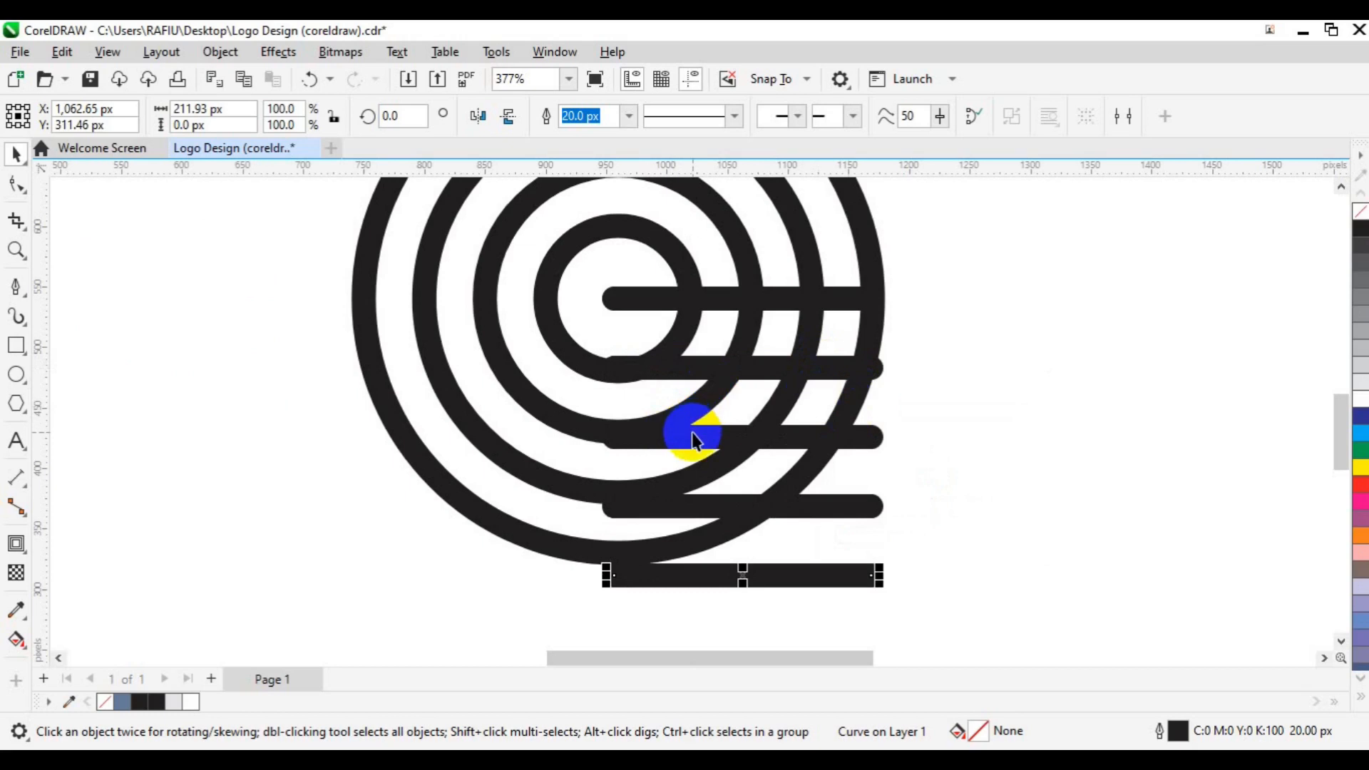
# Move the second copied line up to about Y 429.87 px, flush with the second ring's lower edge.
pyautogui.click(693, 436)
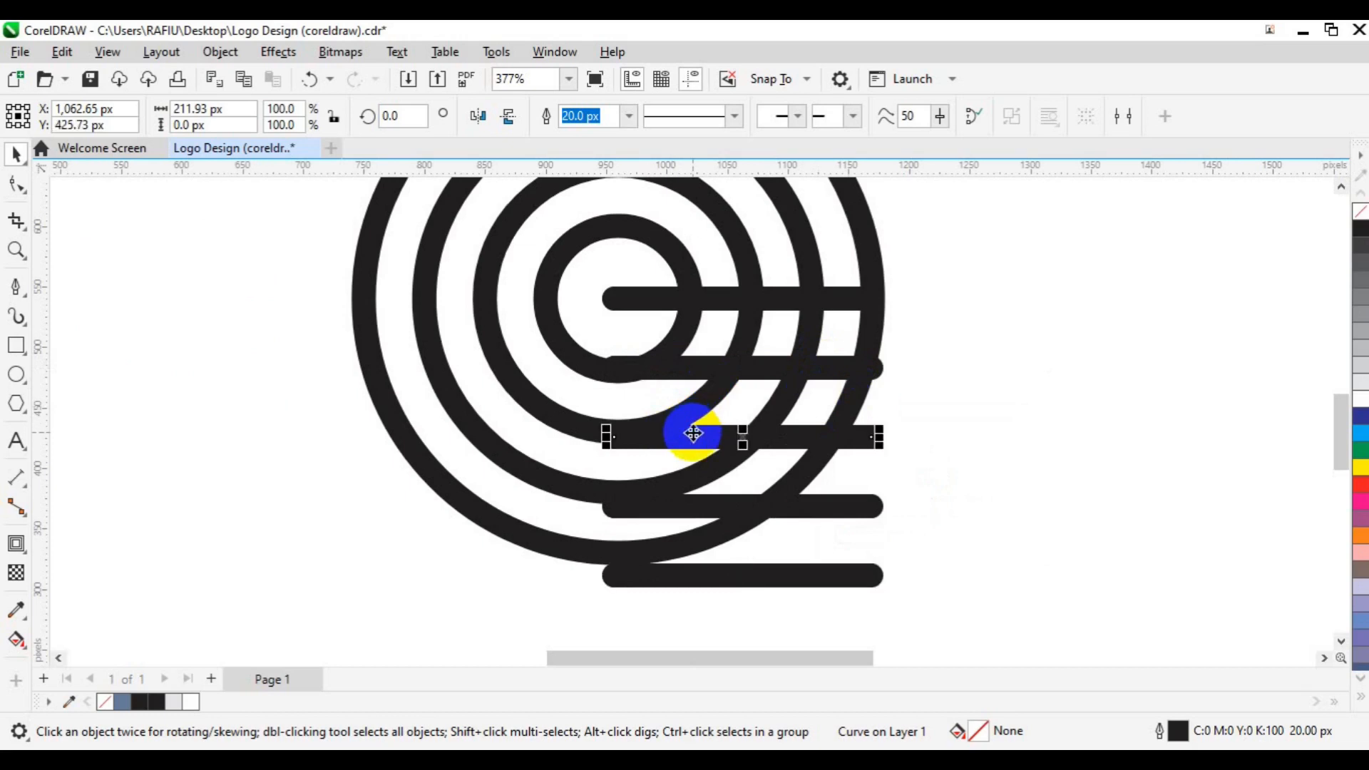
pyautogui.scroll(2, 692, 432)
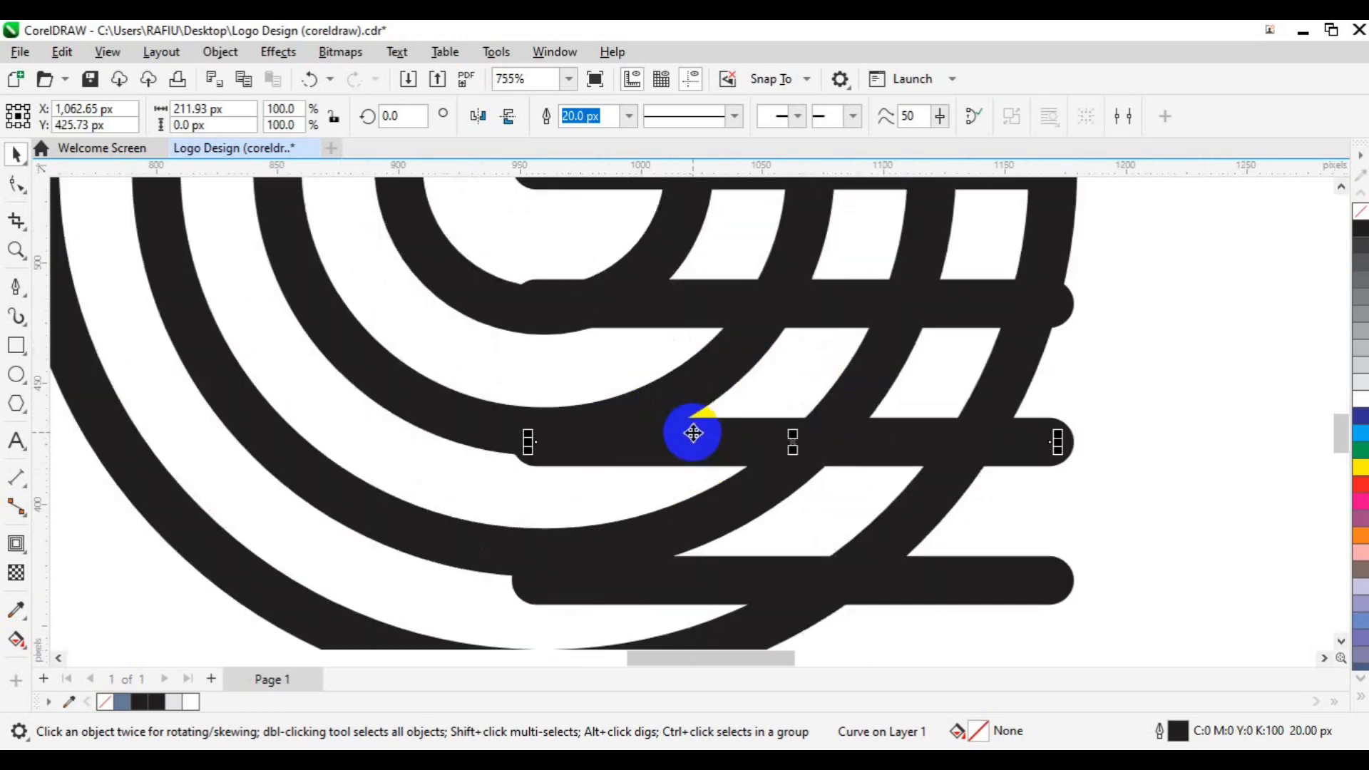
pyautogui.moveTo(693, 433); pyautogui.dragTo(695, 424)
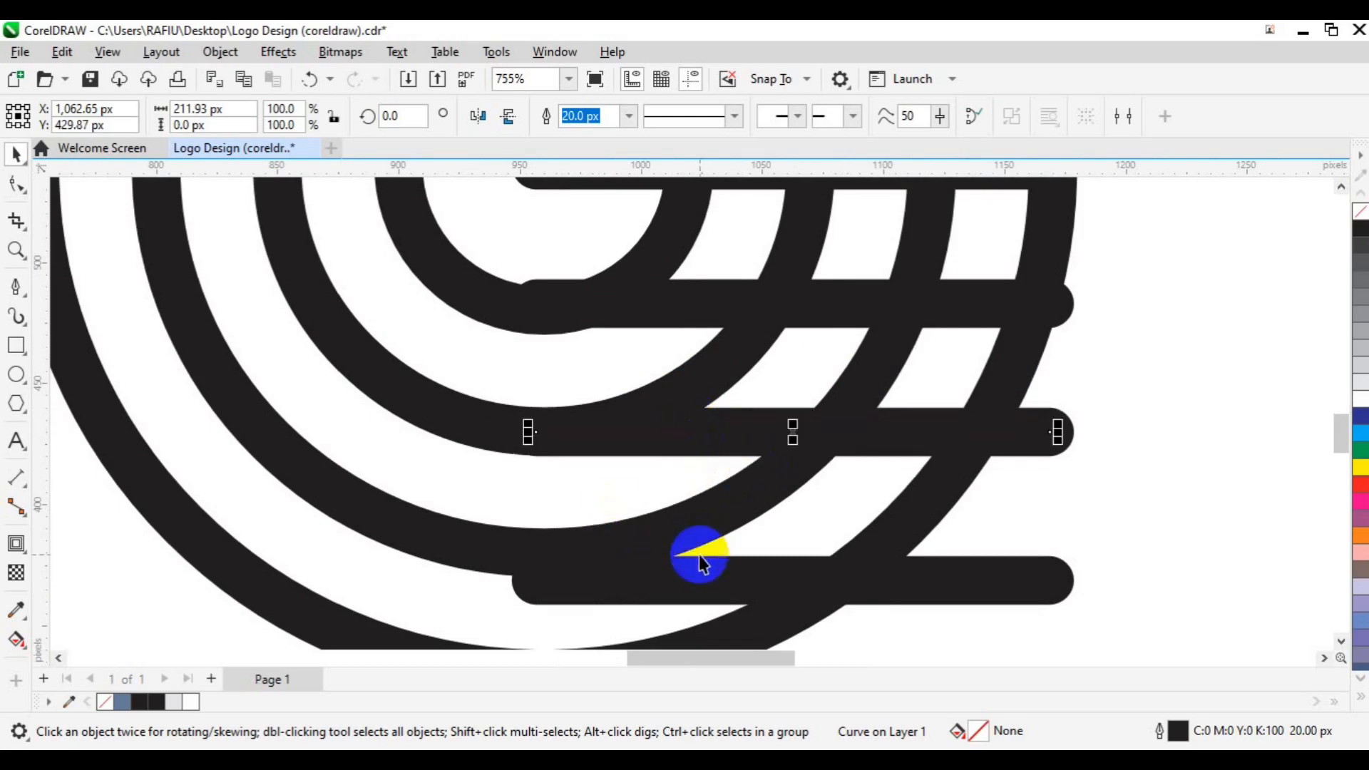
# Move the third and fourth copied lines up to sit flush with the lower edges of the third and outermost rings.
pyautogui.click(701, 589)
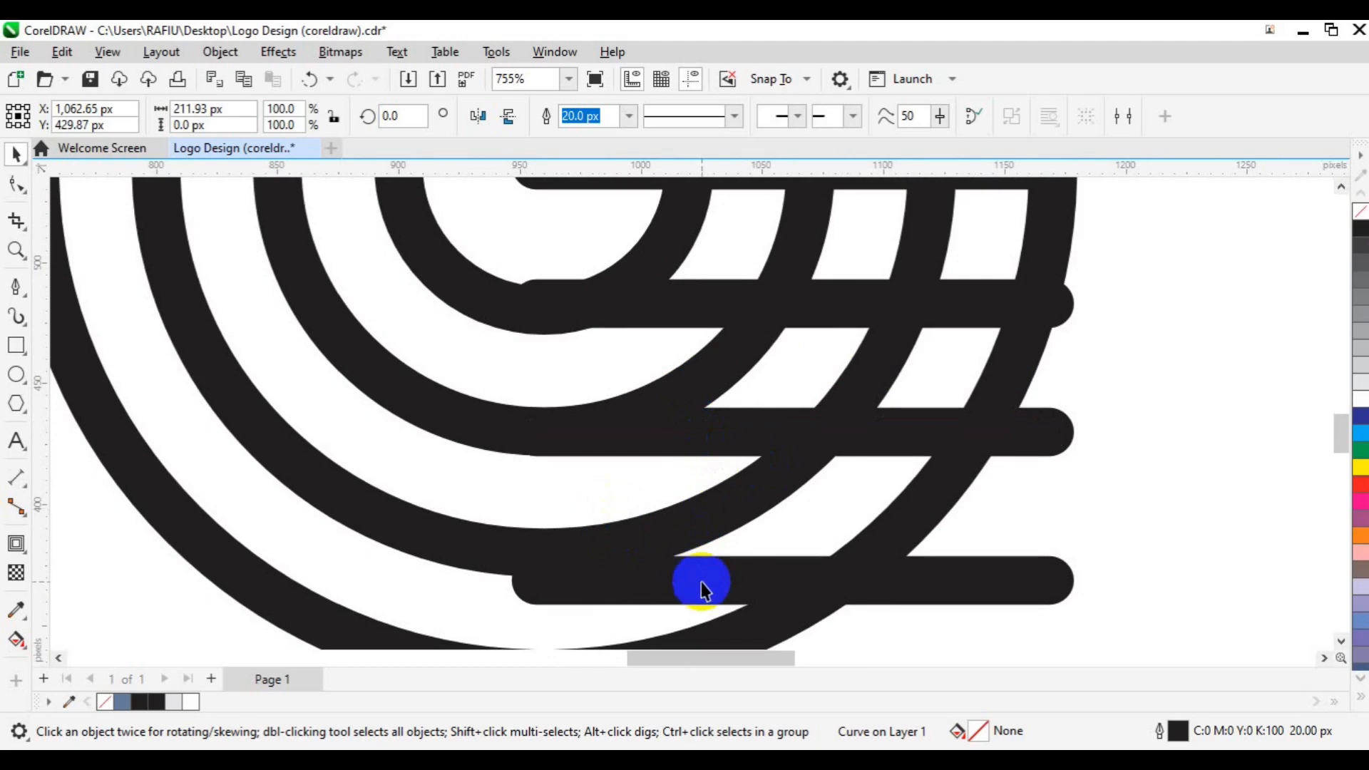
pyautogui.moveTo(700, 575); pyautogui.dragTo(782, 553)
pyautogui.moveTo(947, 582); pyautogui.dragTo(929, 430)
pyautogui.click(870, 561)
pyautogui.moveTo(974, 568); pyautogui.dragTo(975, 526)
# Move the first copied line to about Y 480.38 px, flush with the innermost ring's lower edge.
pyautogui.moveTo(801, 228); pyautogui.dragTo(808, 538)
pyautogui.click(746, 468)
pyautogui.moveTo(746, 469); pyautogui.dragTo(746, 475)
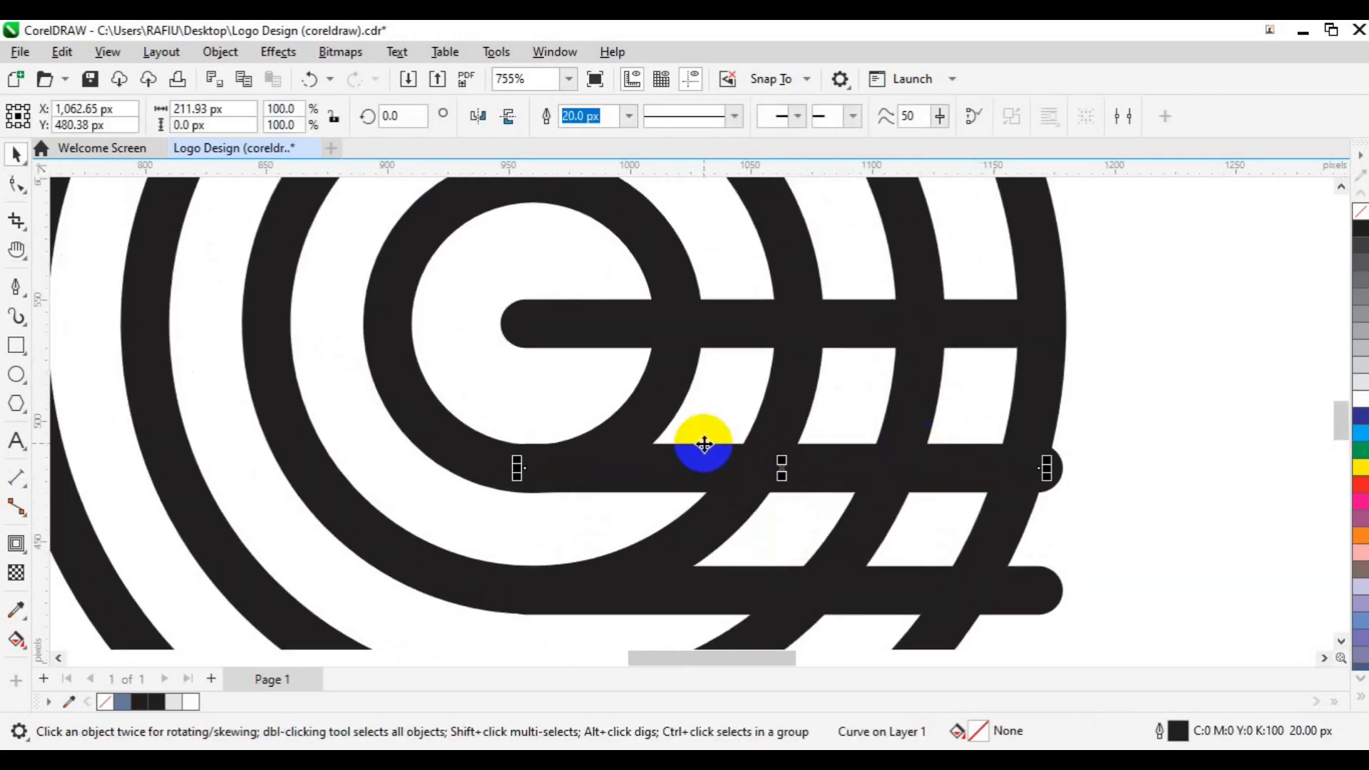
pyautogui.scroll(-2, 703, 444)
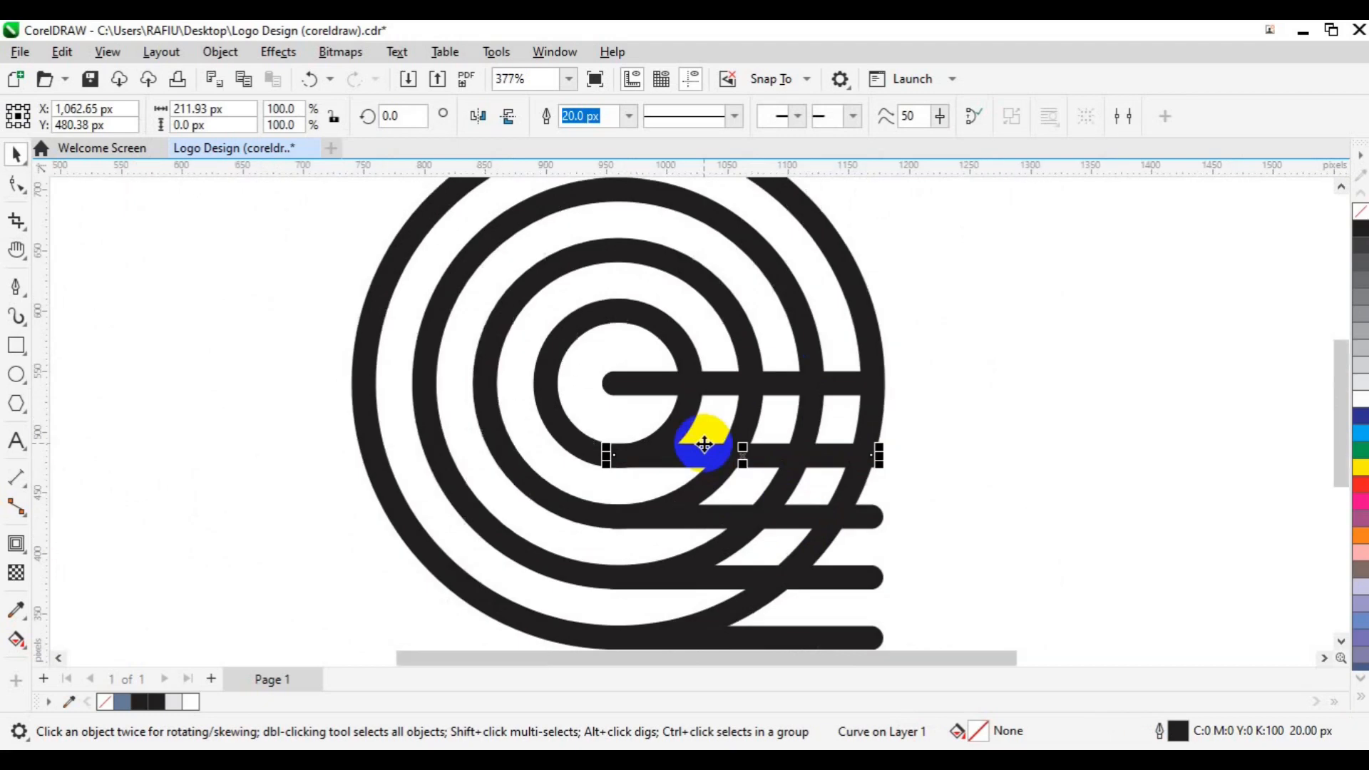
pyautogui.scroll(-1, 704, 444)
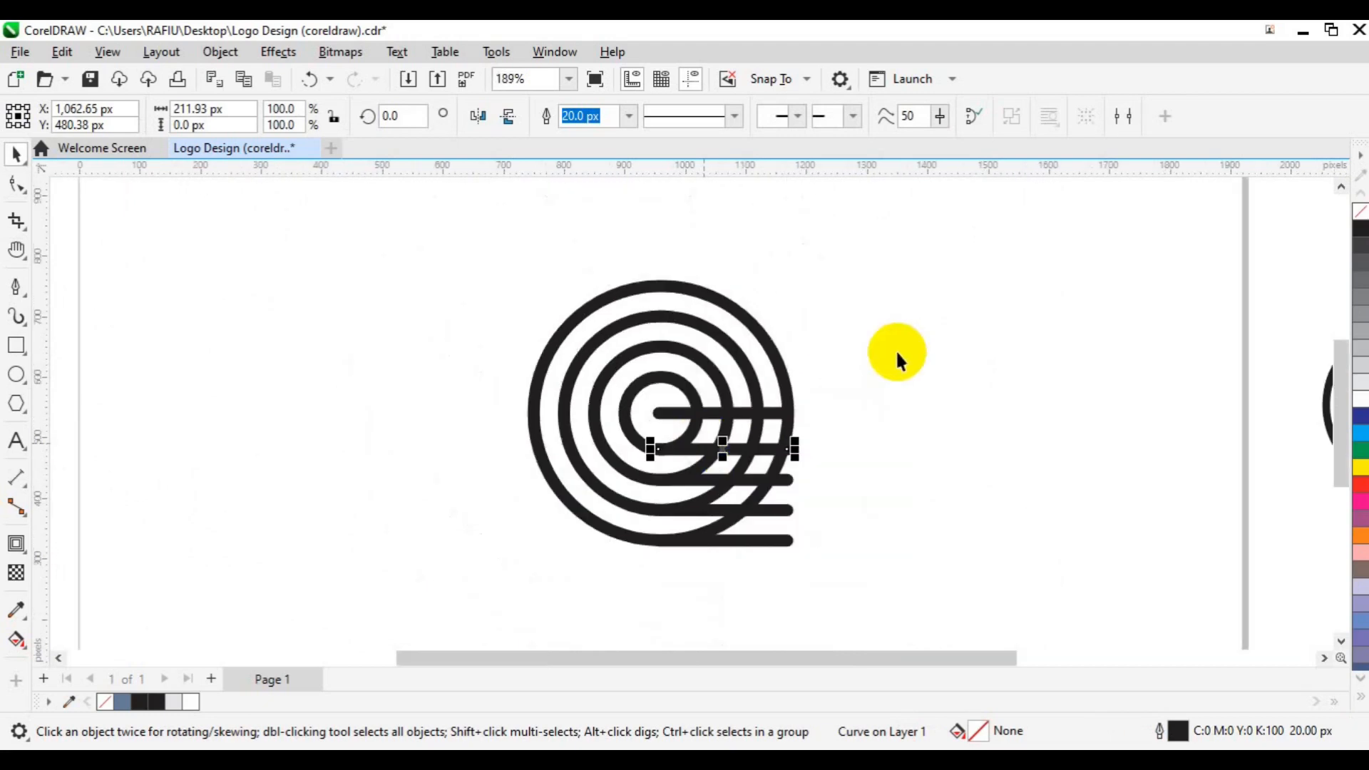
# Try top-aligning all five horizontal lines and undo the alignment.
pyautogui.click(651, 559)
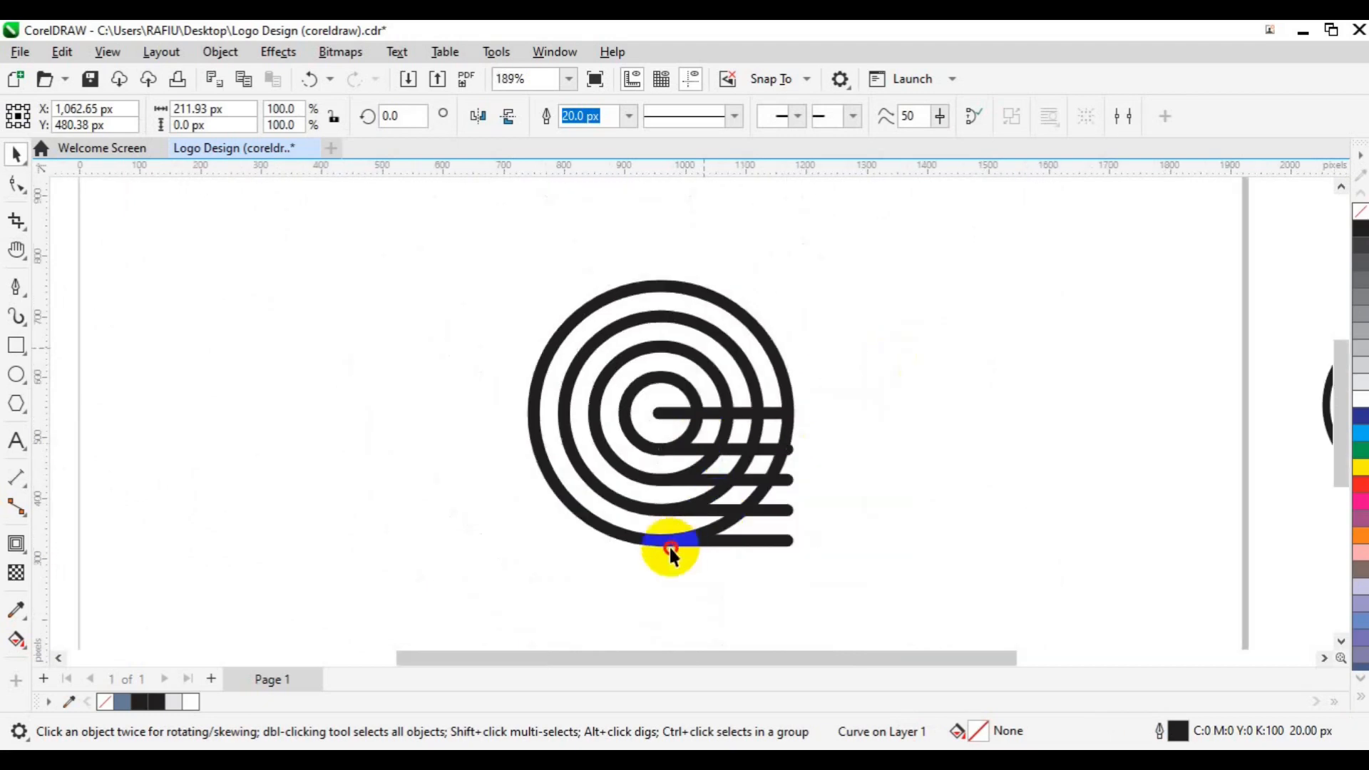
pyautogui.moveTo(647, 560); pyautogui.dragTo(630, 562)
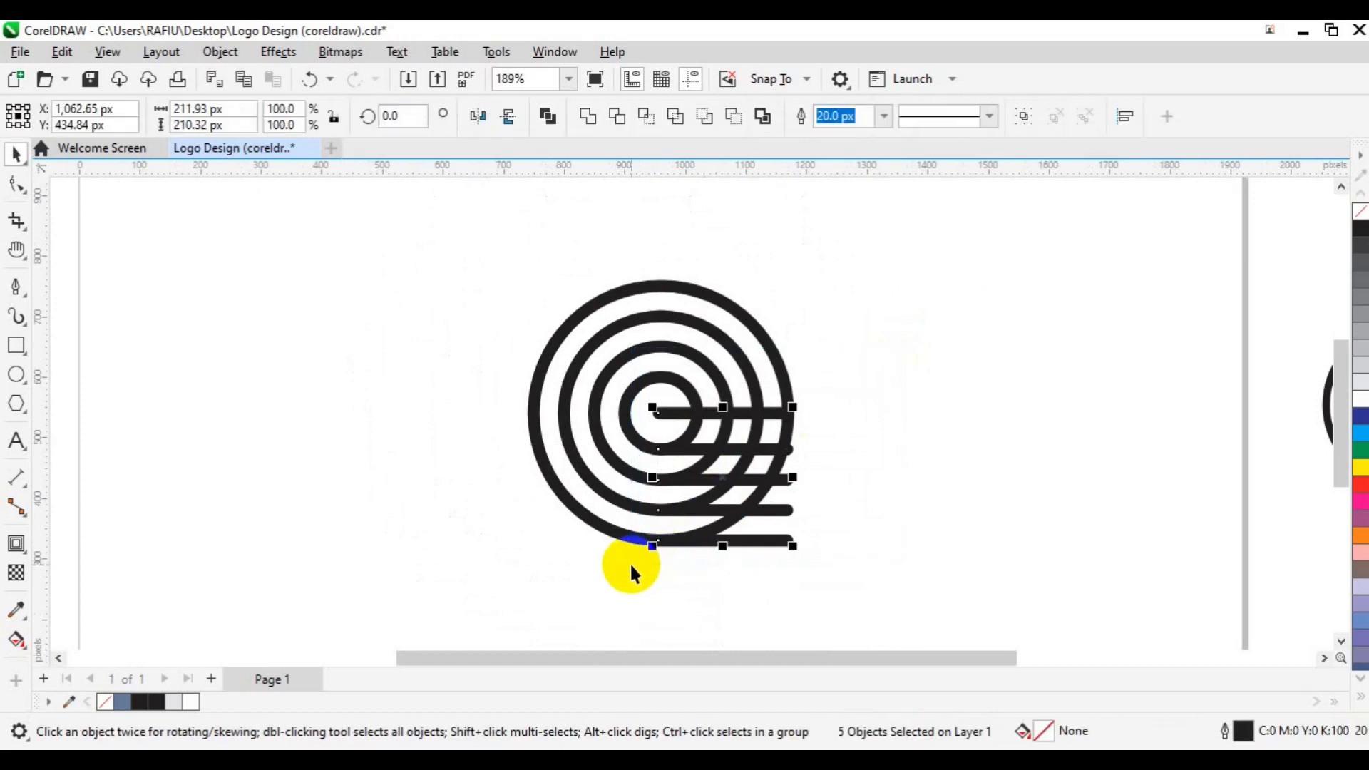
pyautogui.press('t')
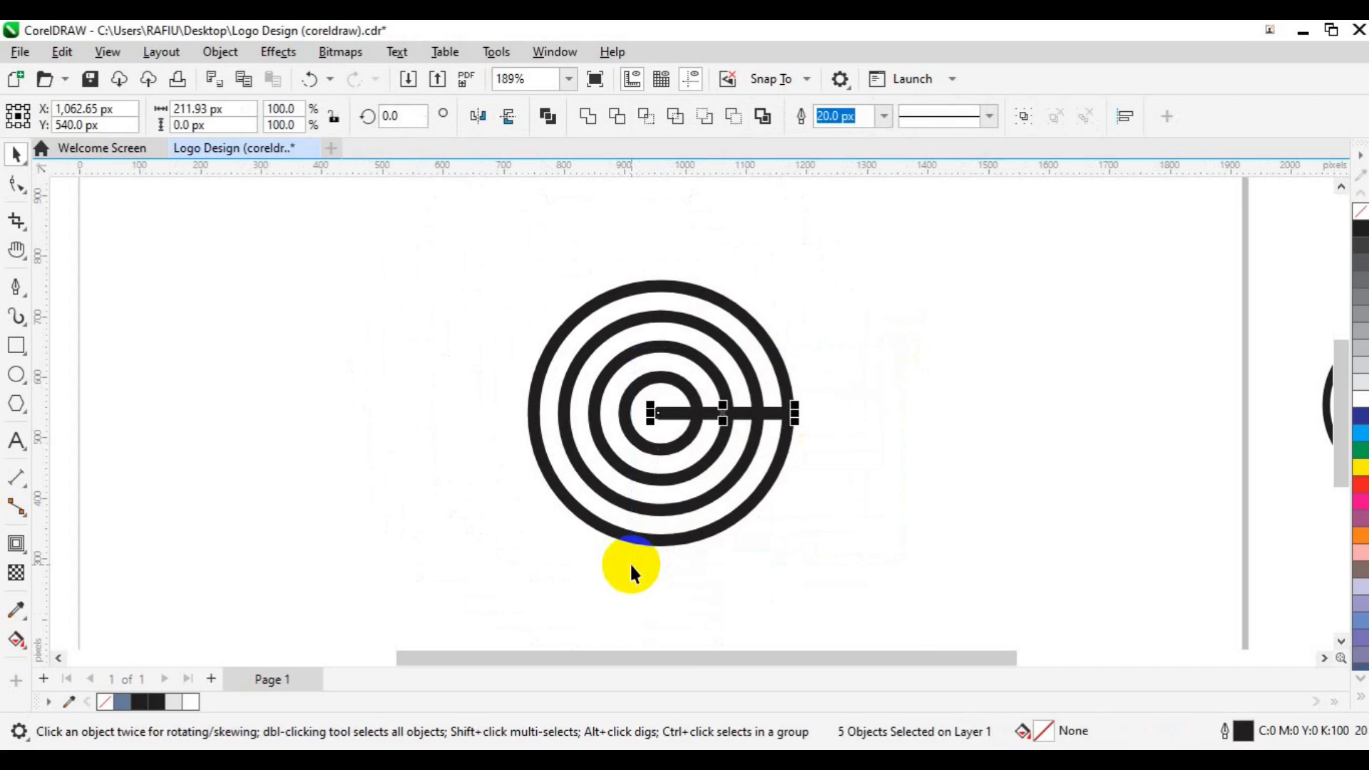
pyautogui.hotkey('ctrl', 'z')
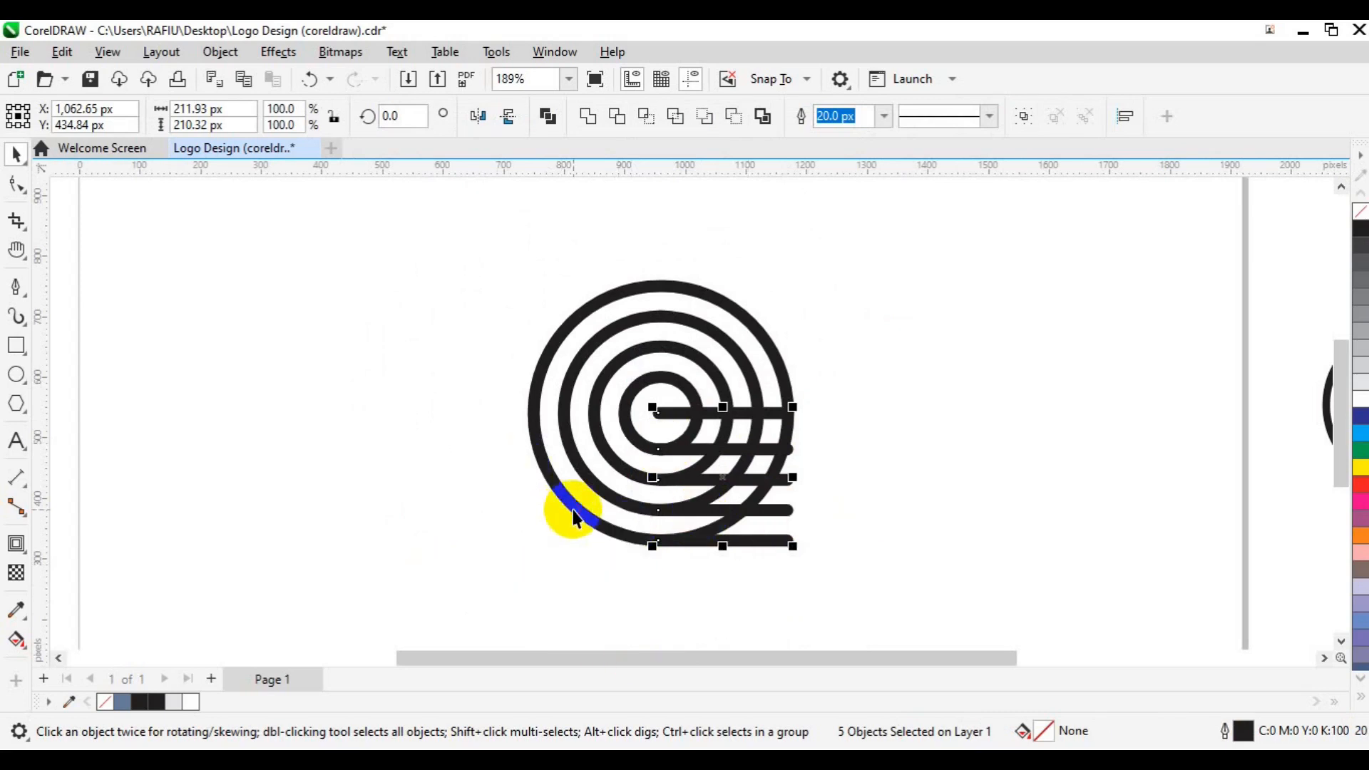
# Ungroup the three outer rings into separate objects and clear the selection.
pyautogui.click(637, 433)
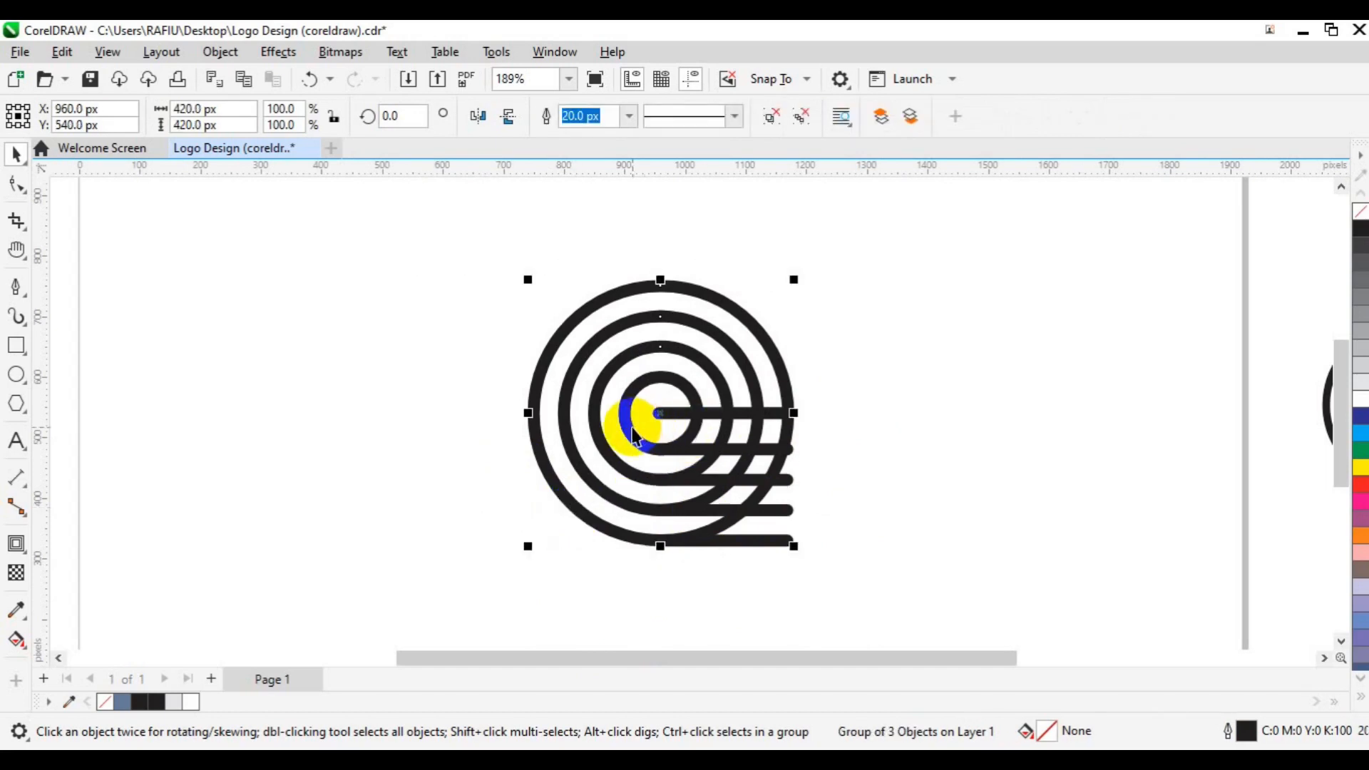
pyautogui.keyDown('ctrl'); pyautogui.click(636, 392); pyautogui.keyUp('ctrl')
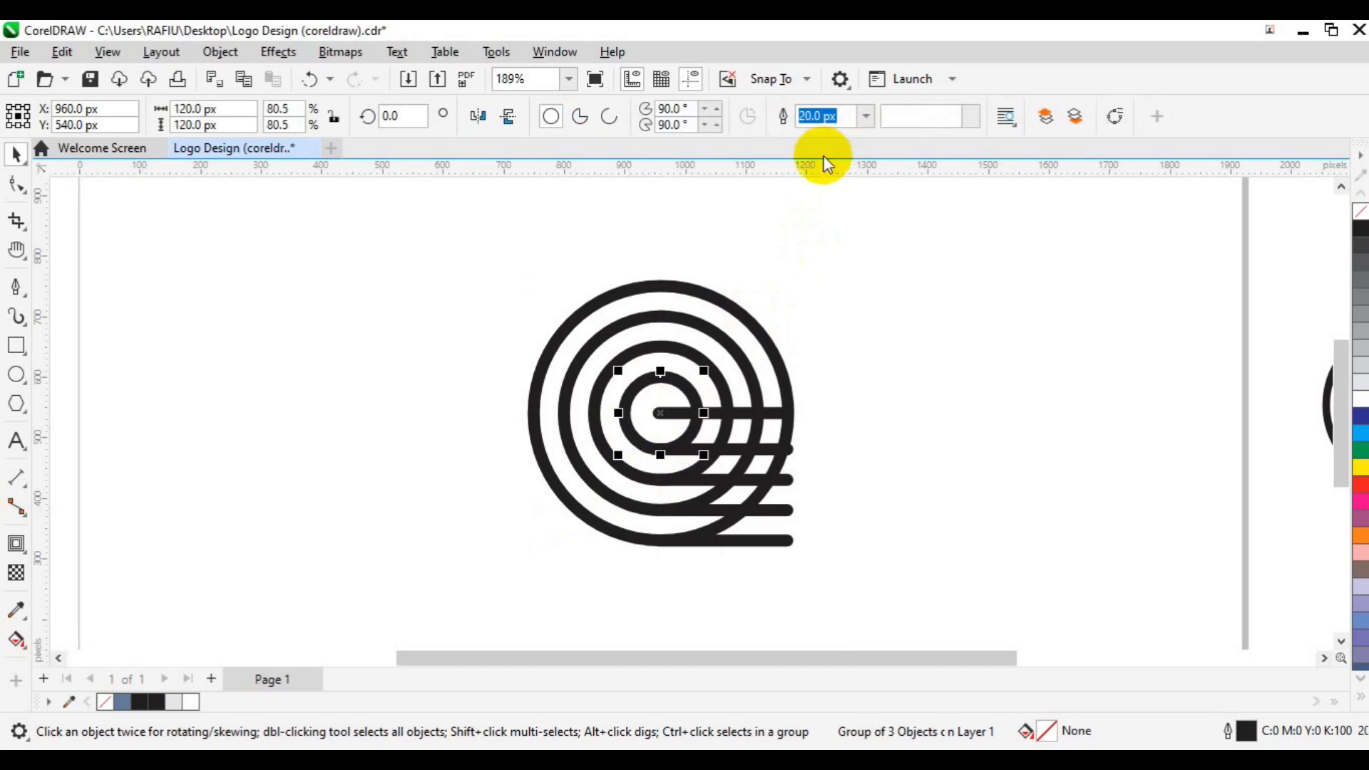
pyautogui.click(718, 380)
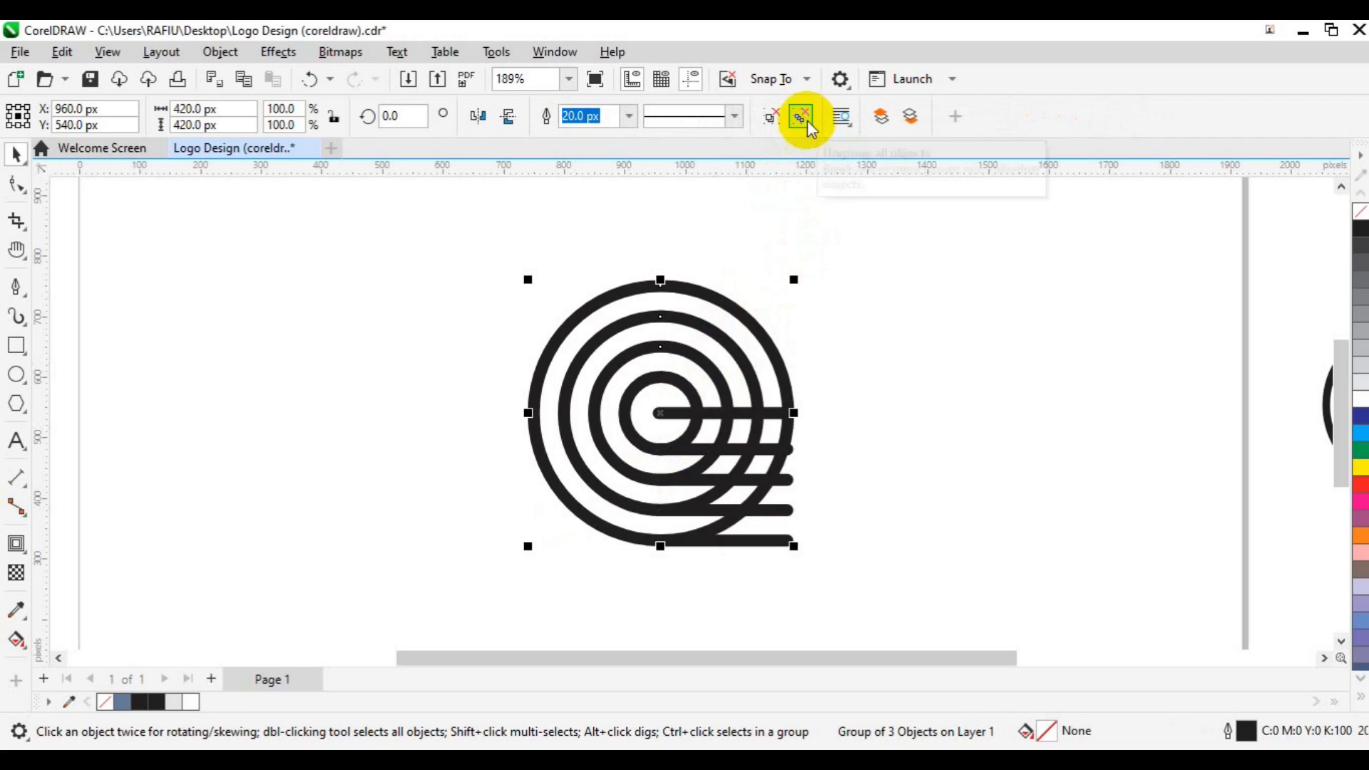
pyautogui.click(803, 118)
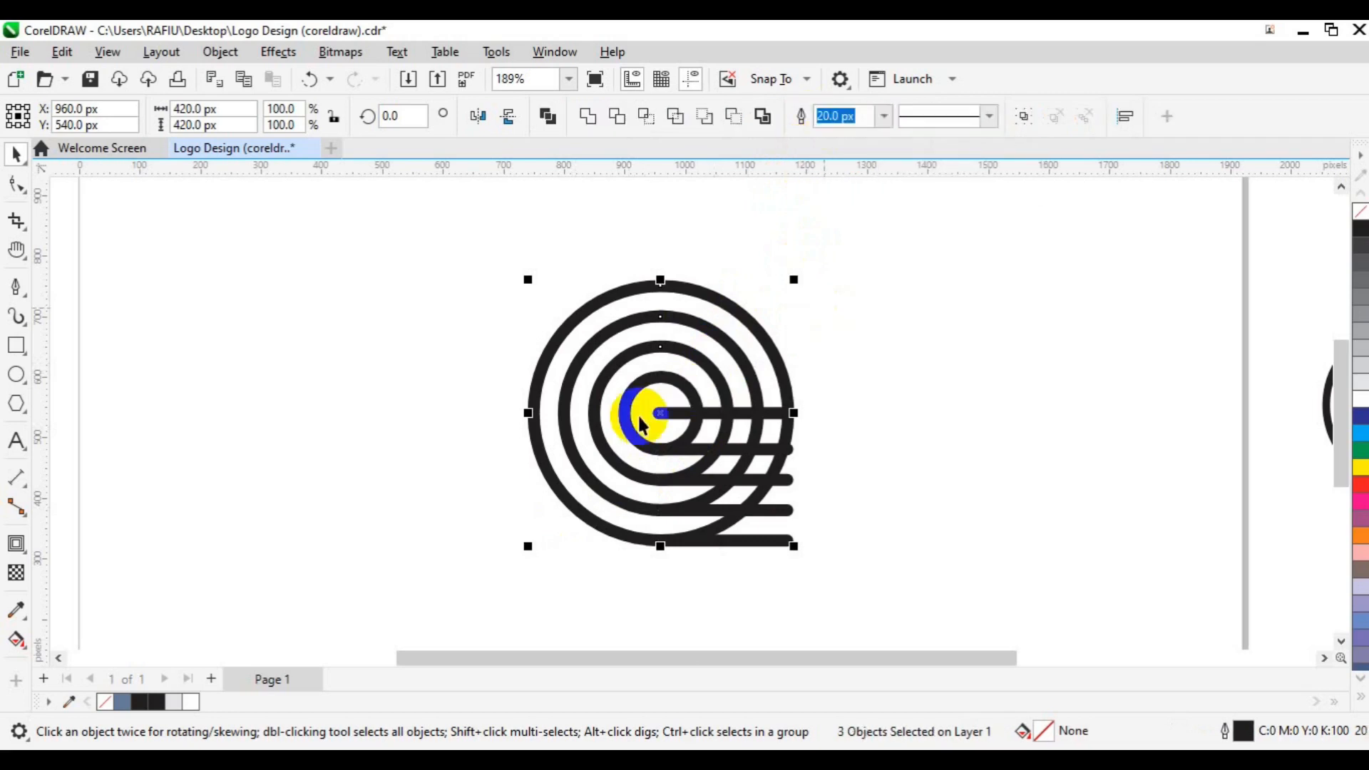
pyautogui.moveTo(638, 413); pyautogui.dragTo(631, 404)
pyautogui.press('Escape')
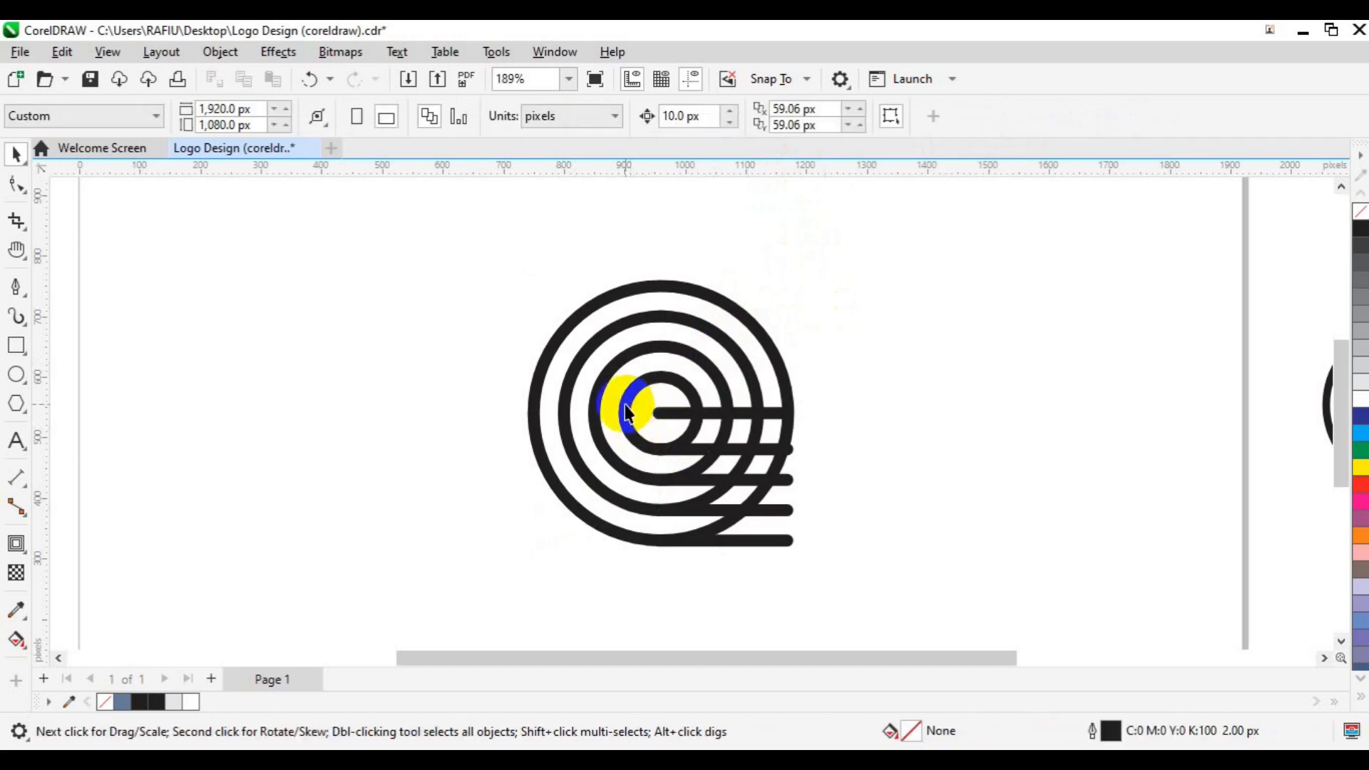
# Convert the innermost ring's outline to an object.
pyautogui.click(625, 405)
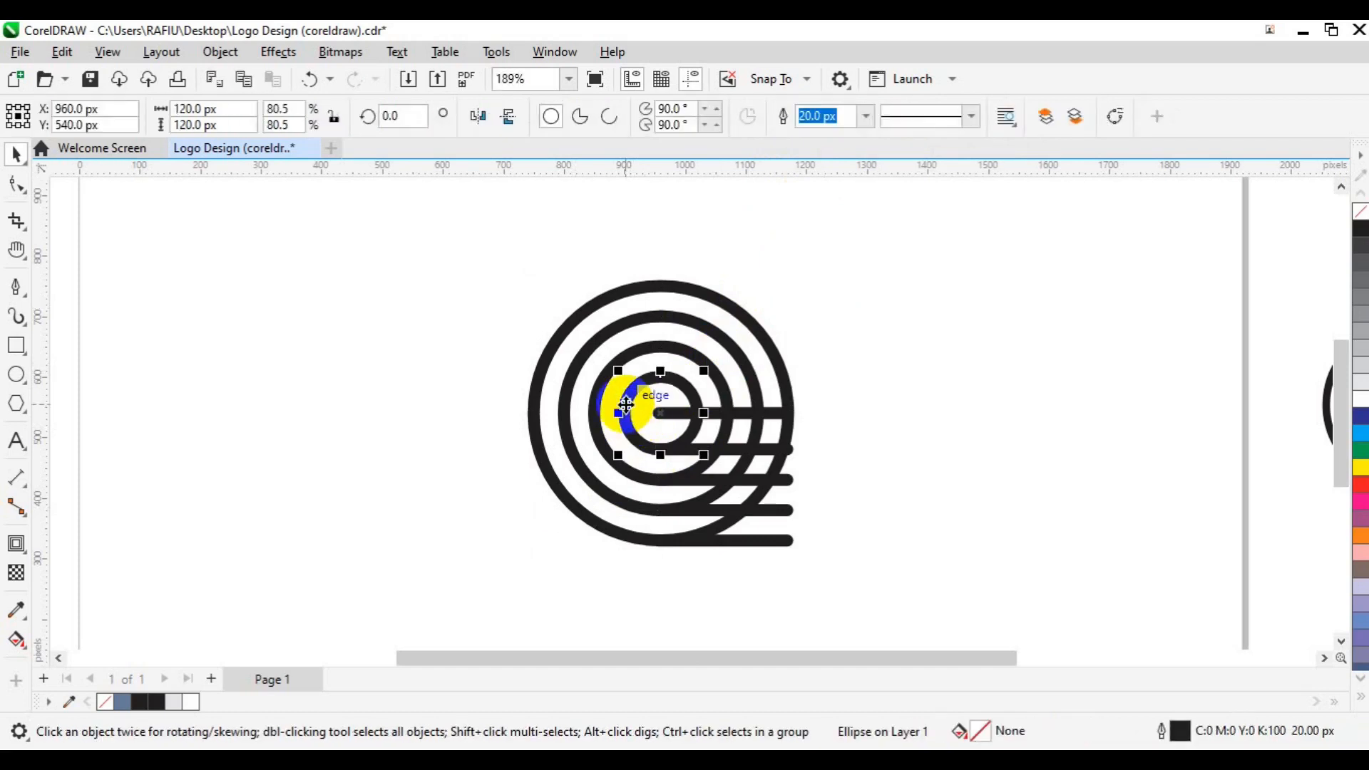
pyautogui.moveTo(982, 658); pyautogui.dragTo(1054, 657)
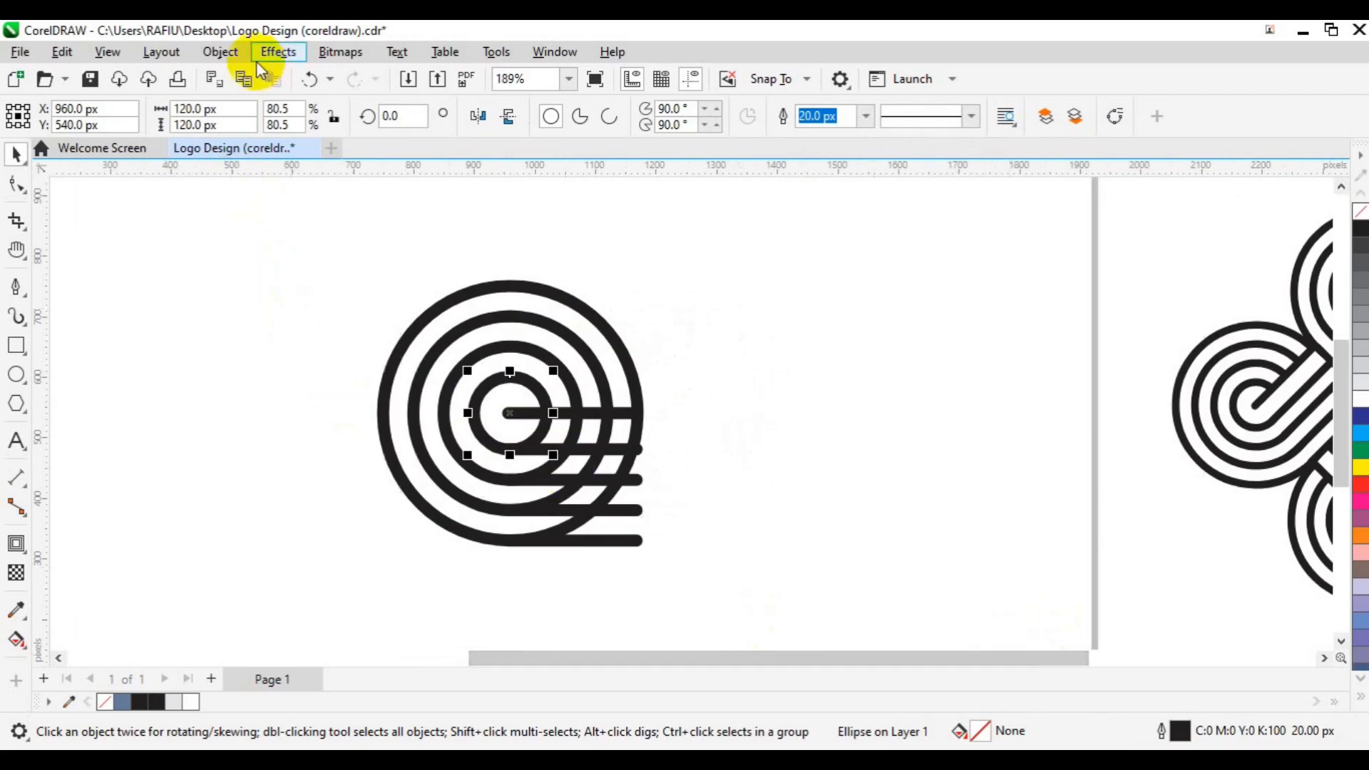
pyautogui.click(238, 58)
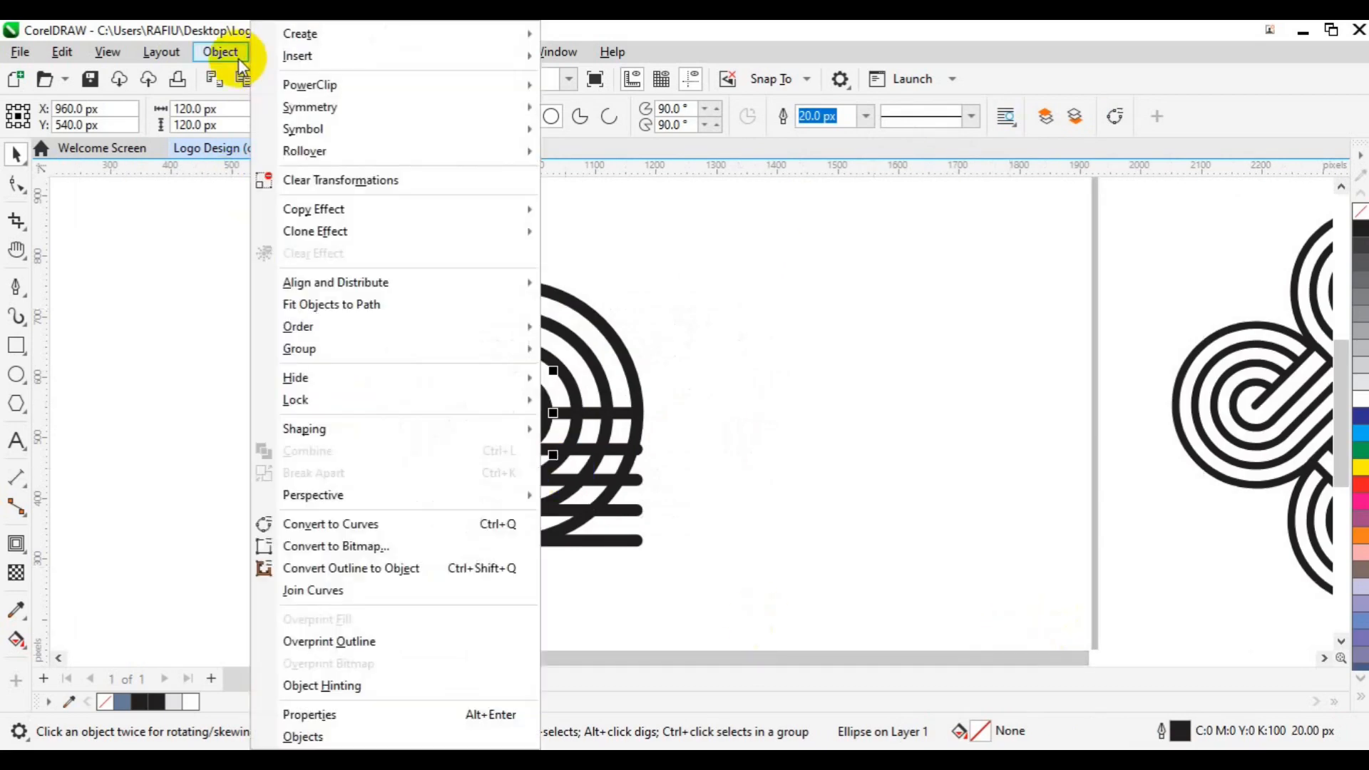
pyautogui.click(400, 569)
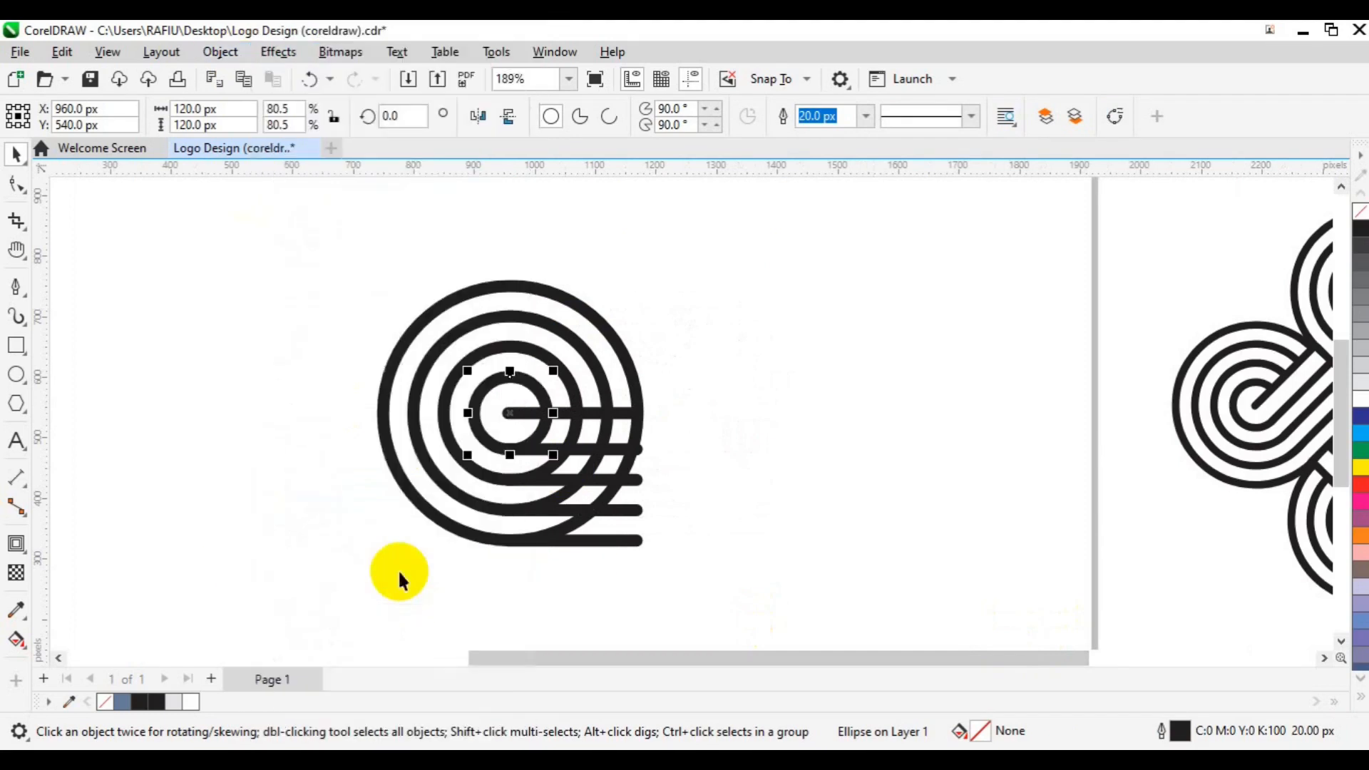
# Draw a closed Pen tool cutter about 135 × 60 px across the innermost ring, between the centre line and the first copied line.
pyautogui.click(12, 284)
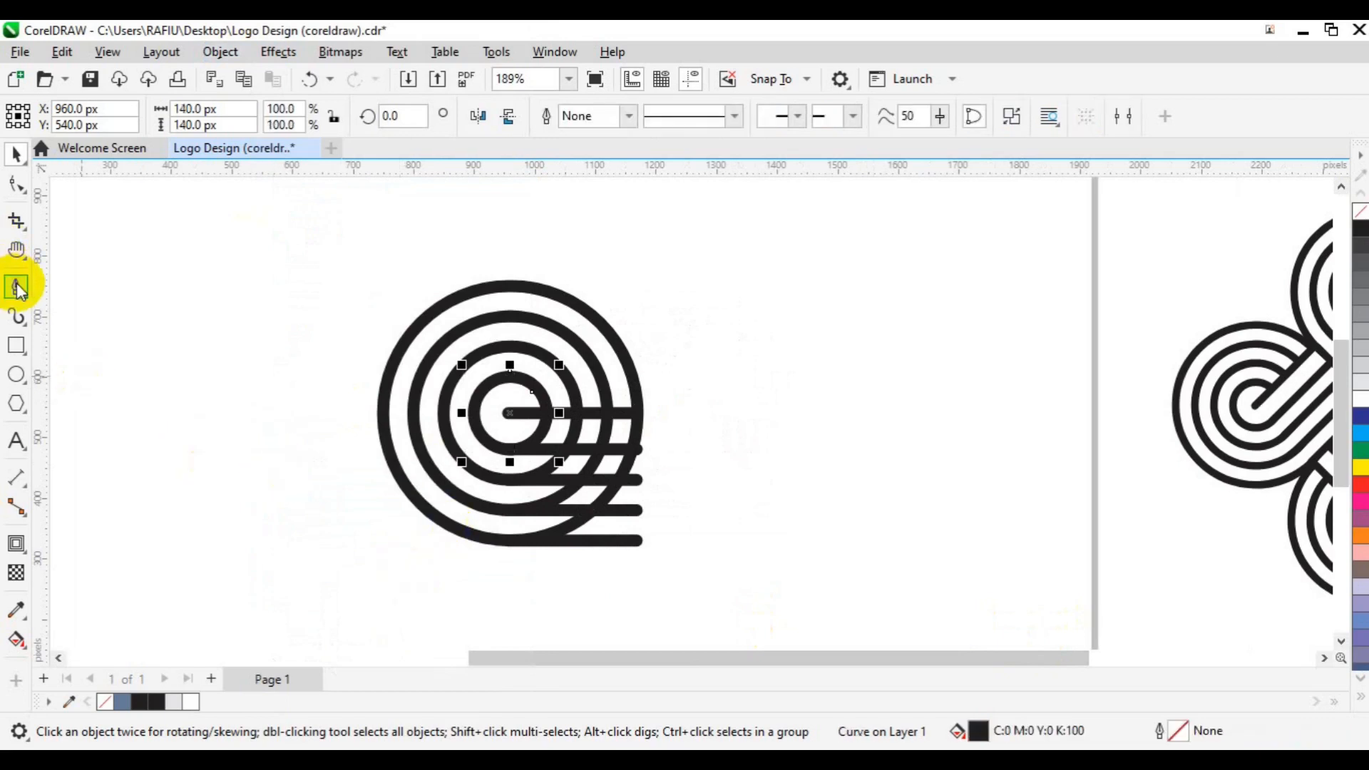
pyautogui.click(490, 414)
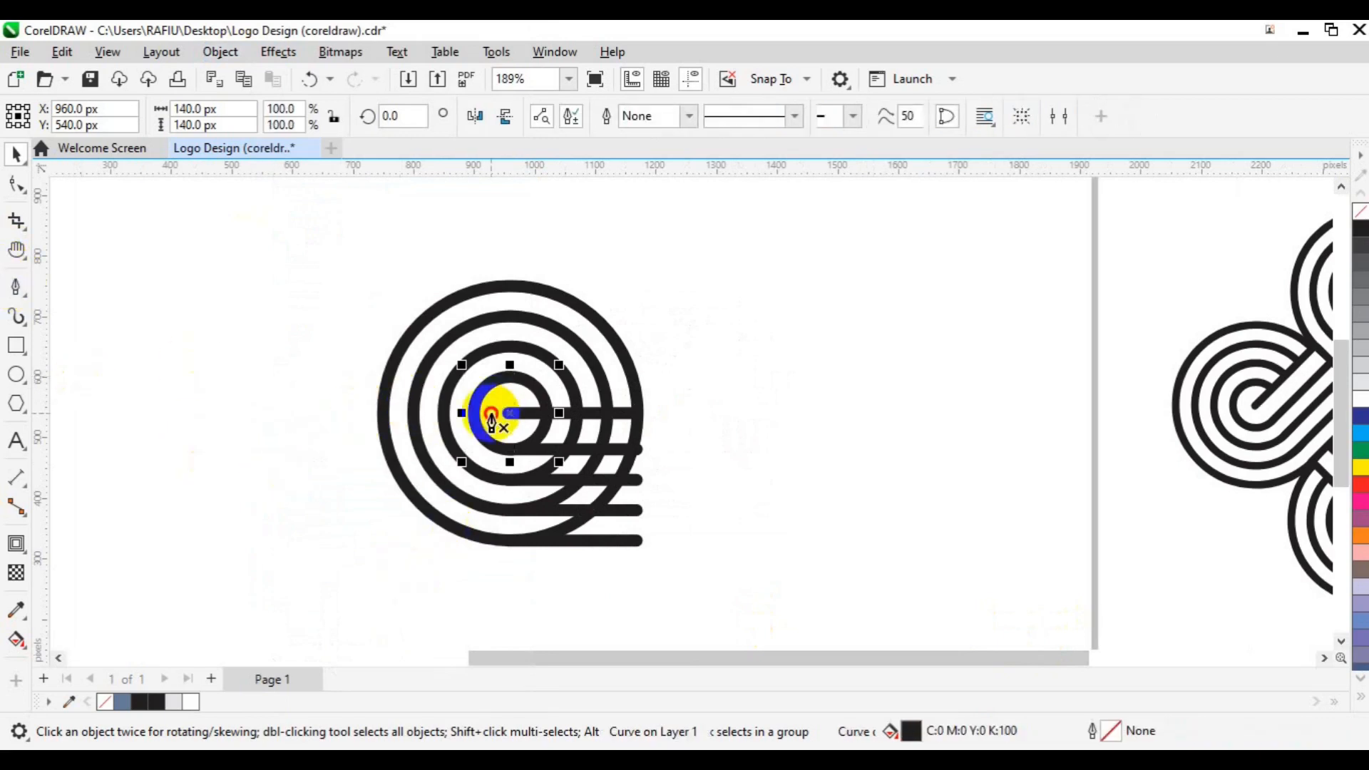
pyautogui.click(564, 414)
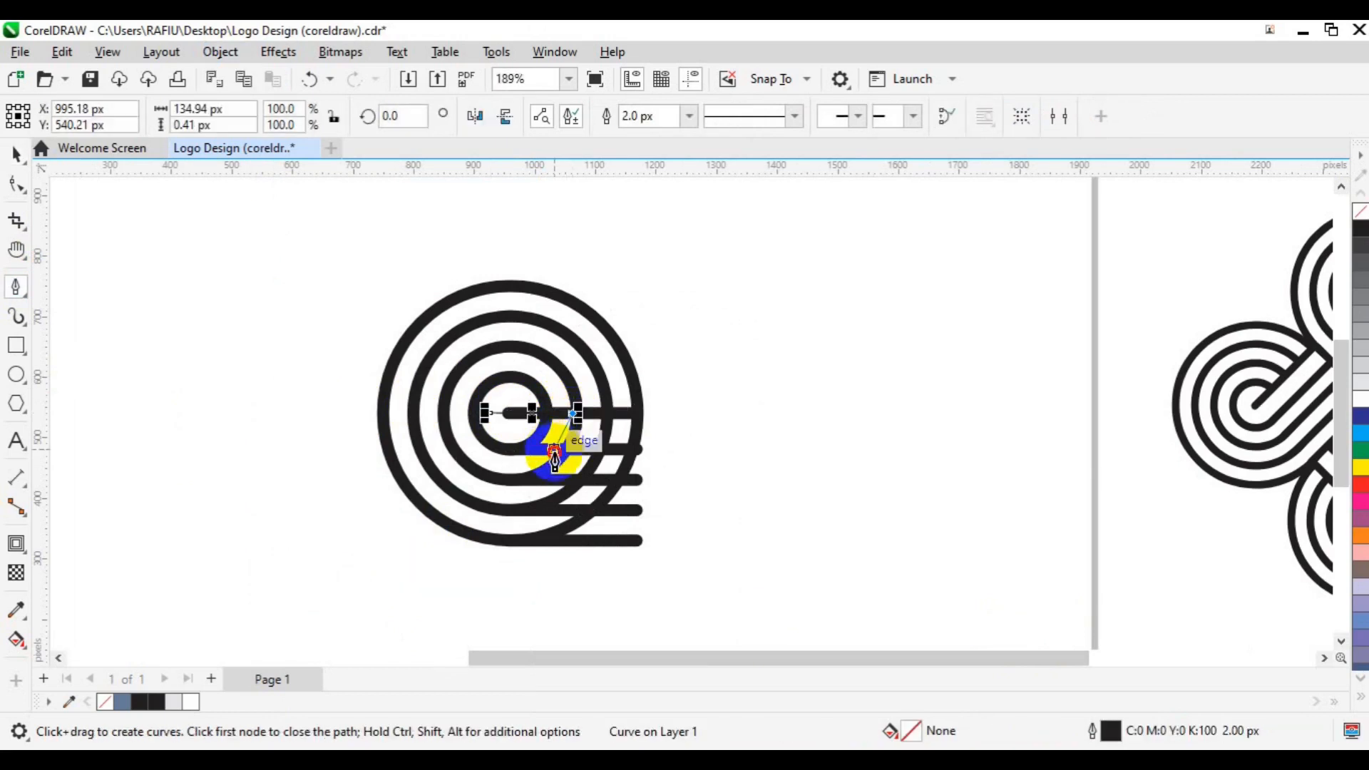
pyautogui.click(555, 450)
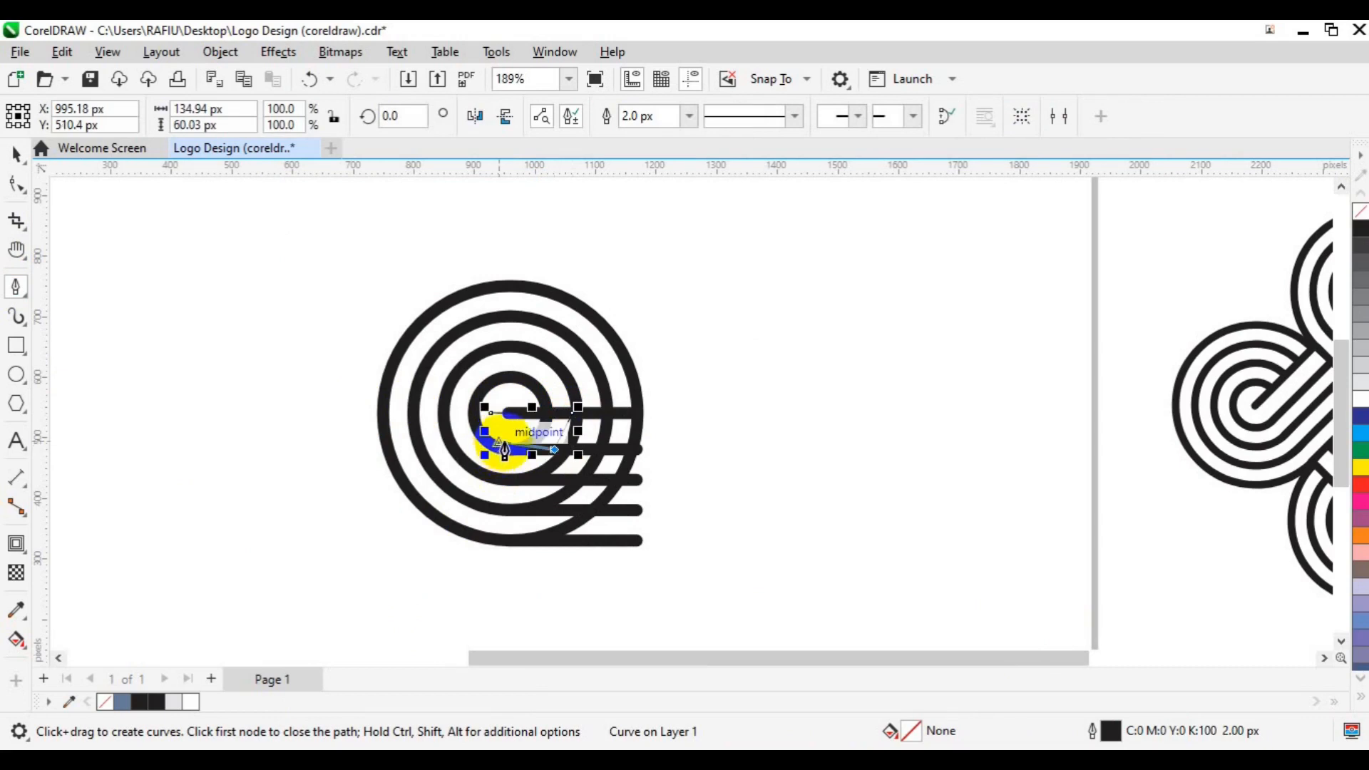
pyautogui.hotkey('ctrl', 'z')
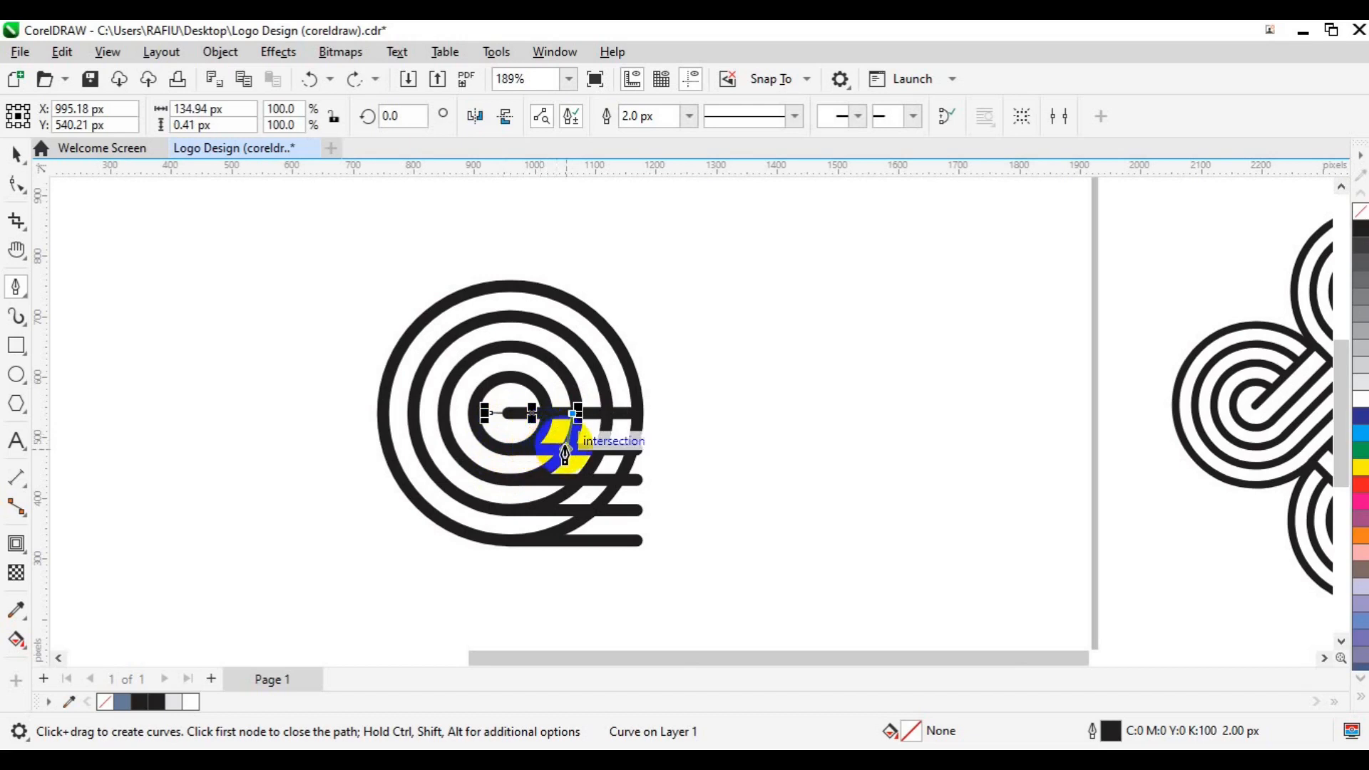
pyautogui.click(566, 450)
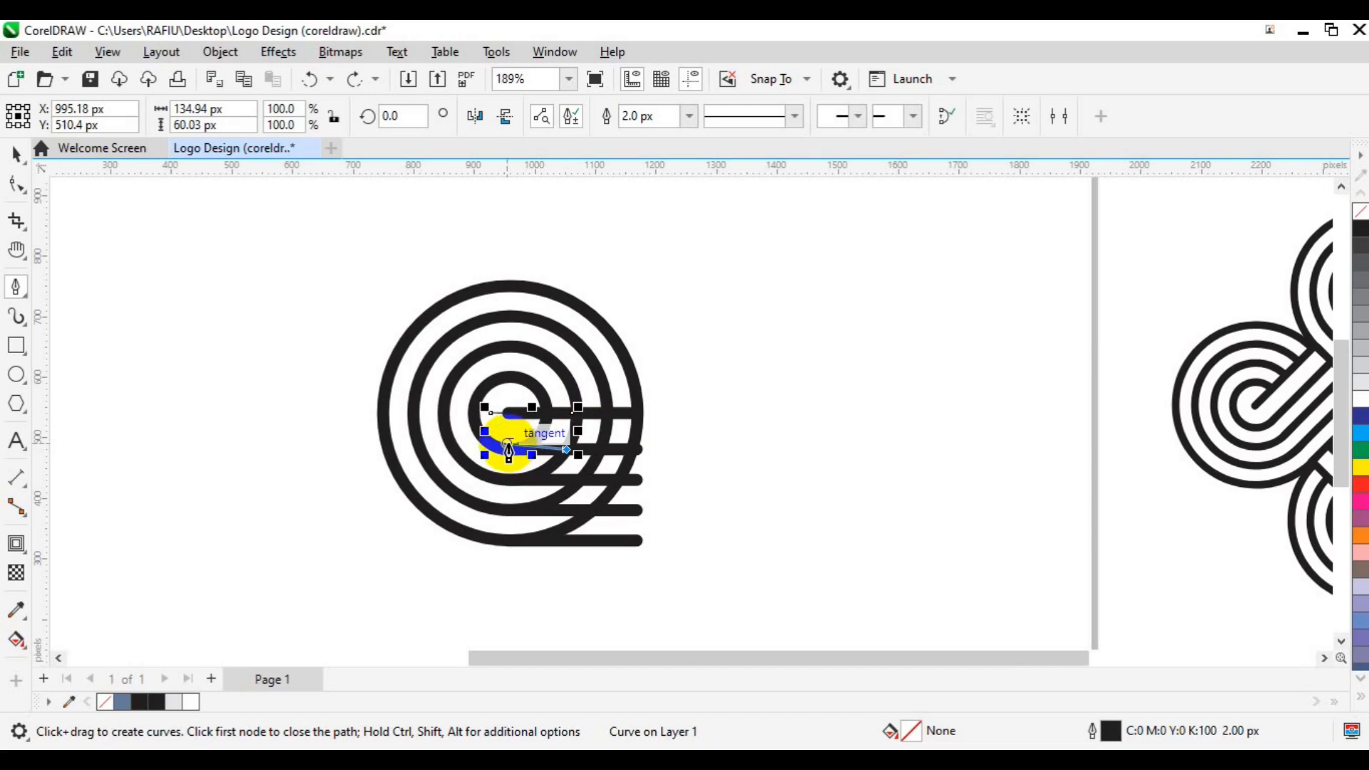
pyautogui.click(507, 448)
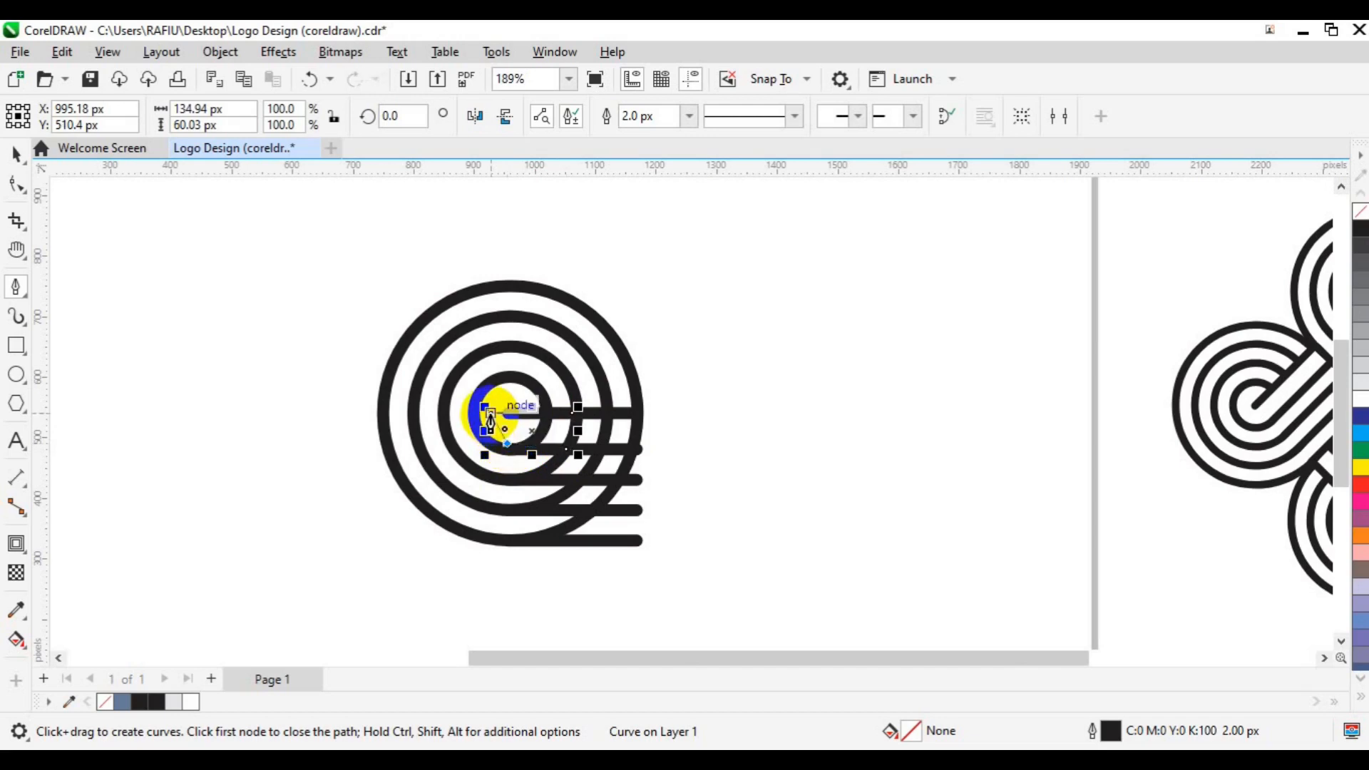
pyautogui.click(491, 415)
pyautogui.press('space')
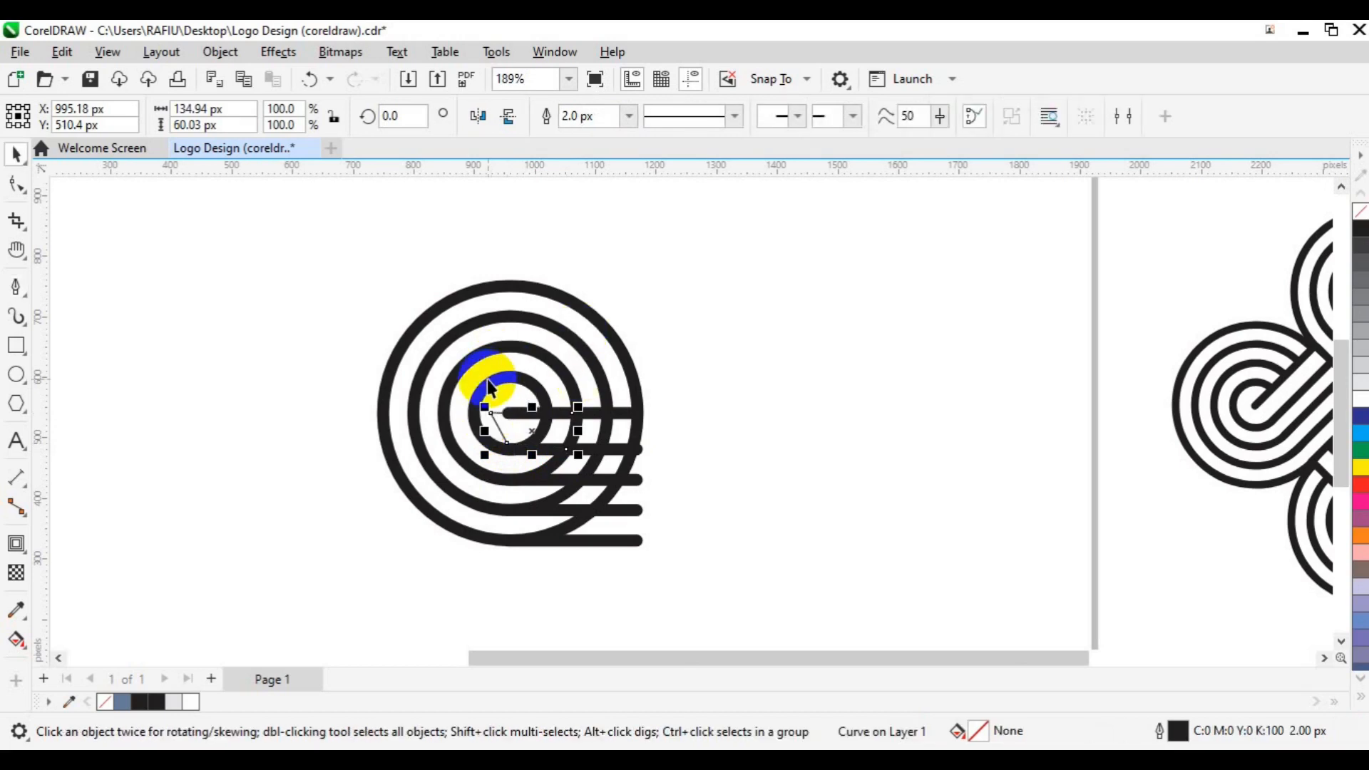
# Trim the innermost ring with the cutter shape and remove the leftover cutter outlines around the inner rings.
pyautogui.keyDown('shift'); pyautogui.click(490, 384); pyautogui.keyUp('shift')
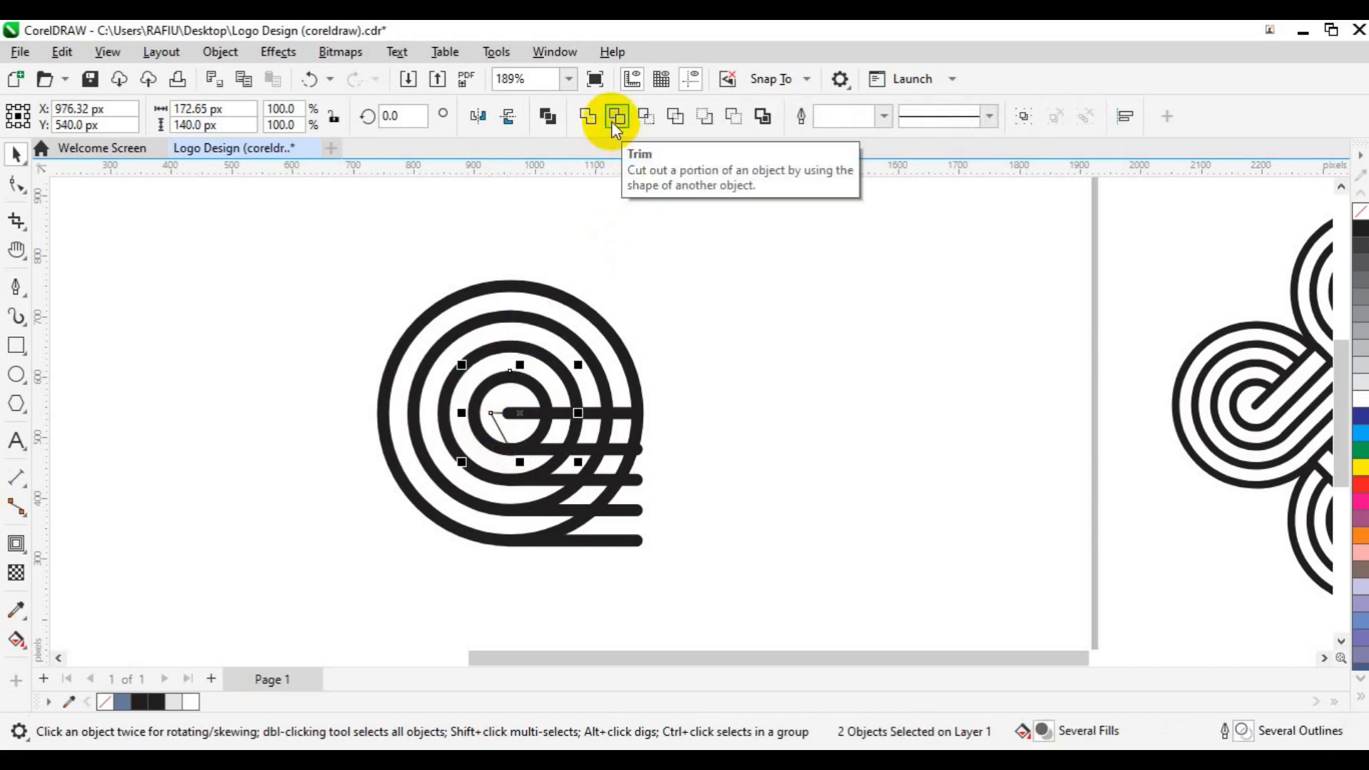
pyautogui.click(613, 119)
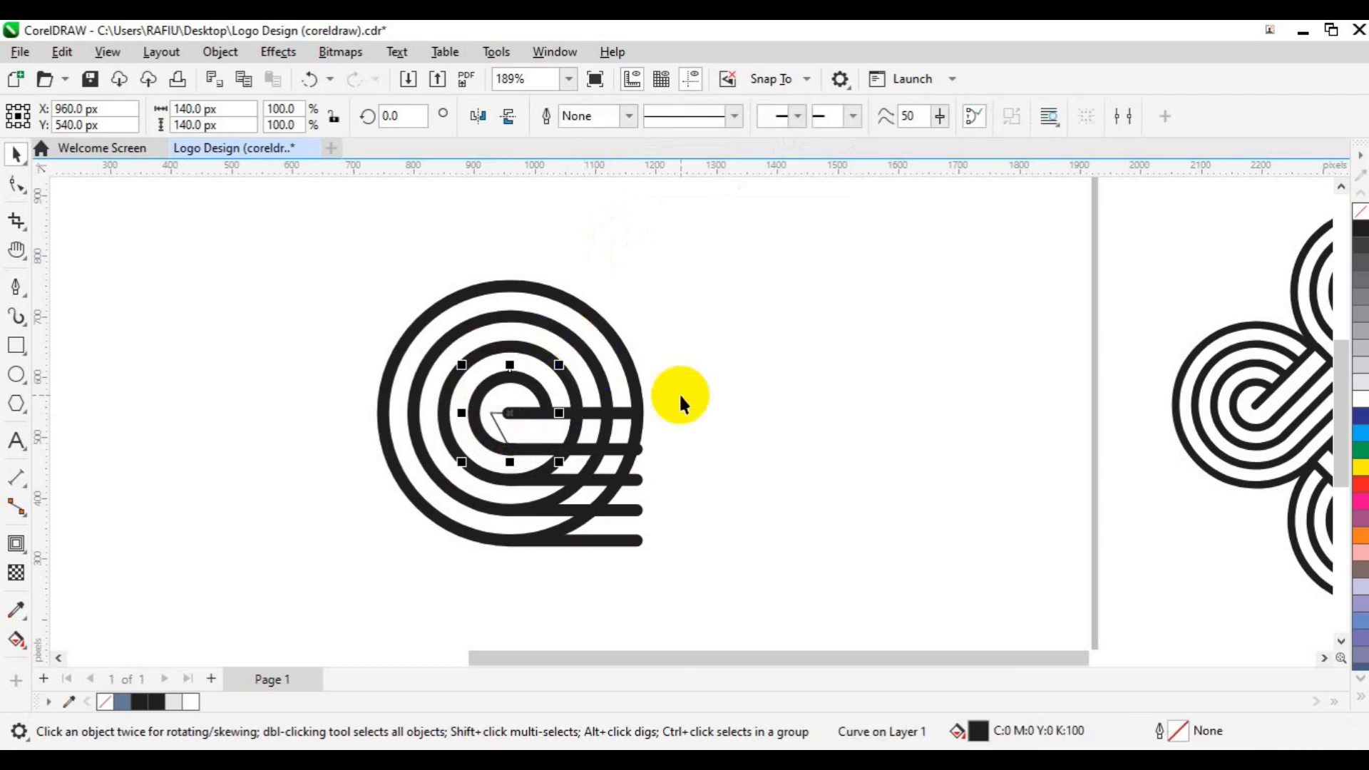
pyautogui.click(503, 438)
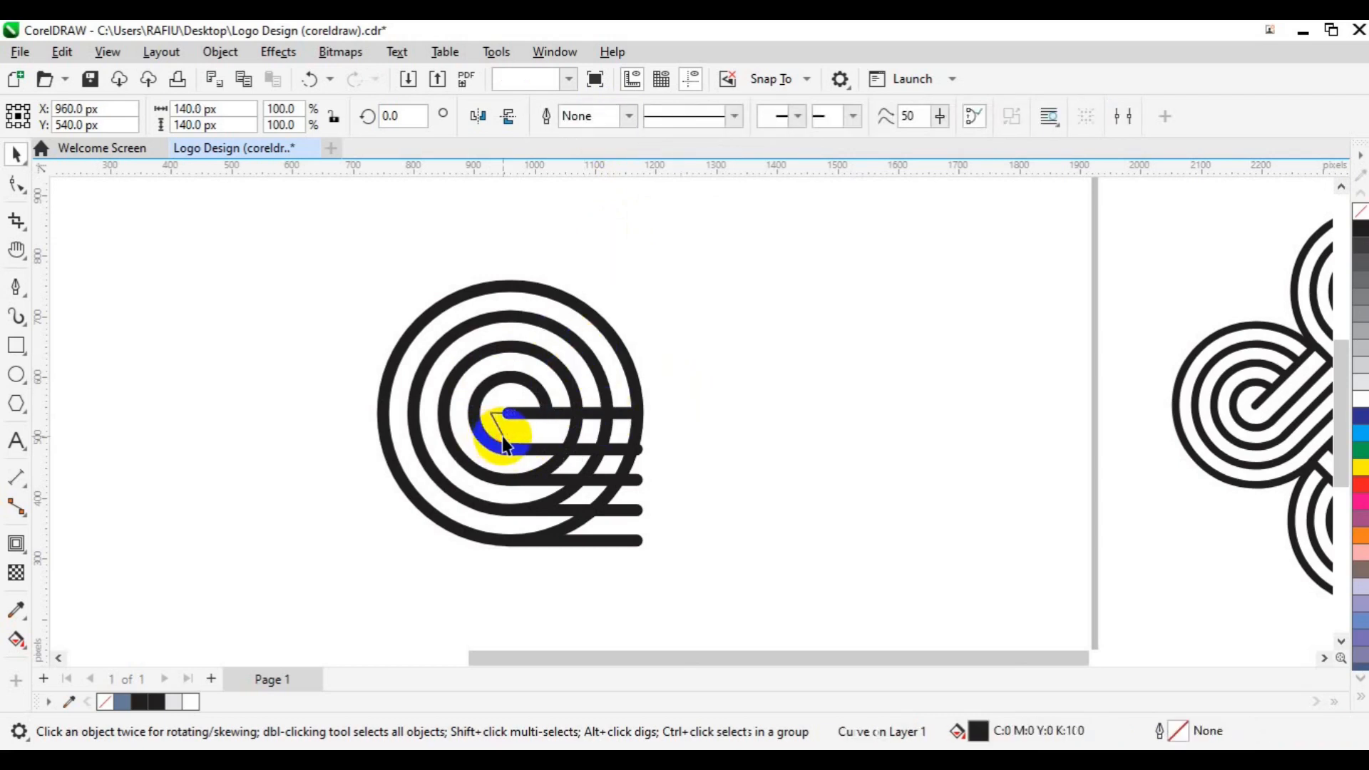
pyautogui.click(502, 436)
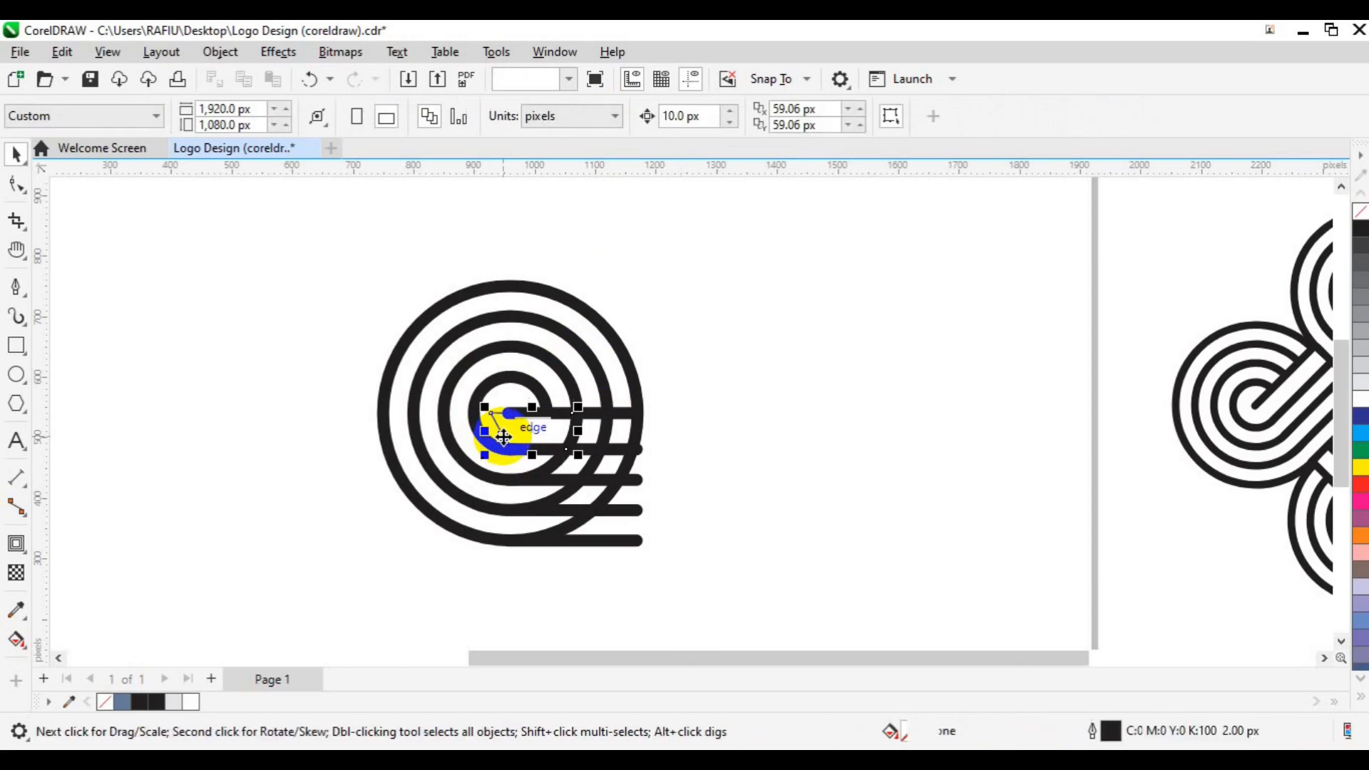
pyautogui.click(567, 427)
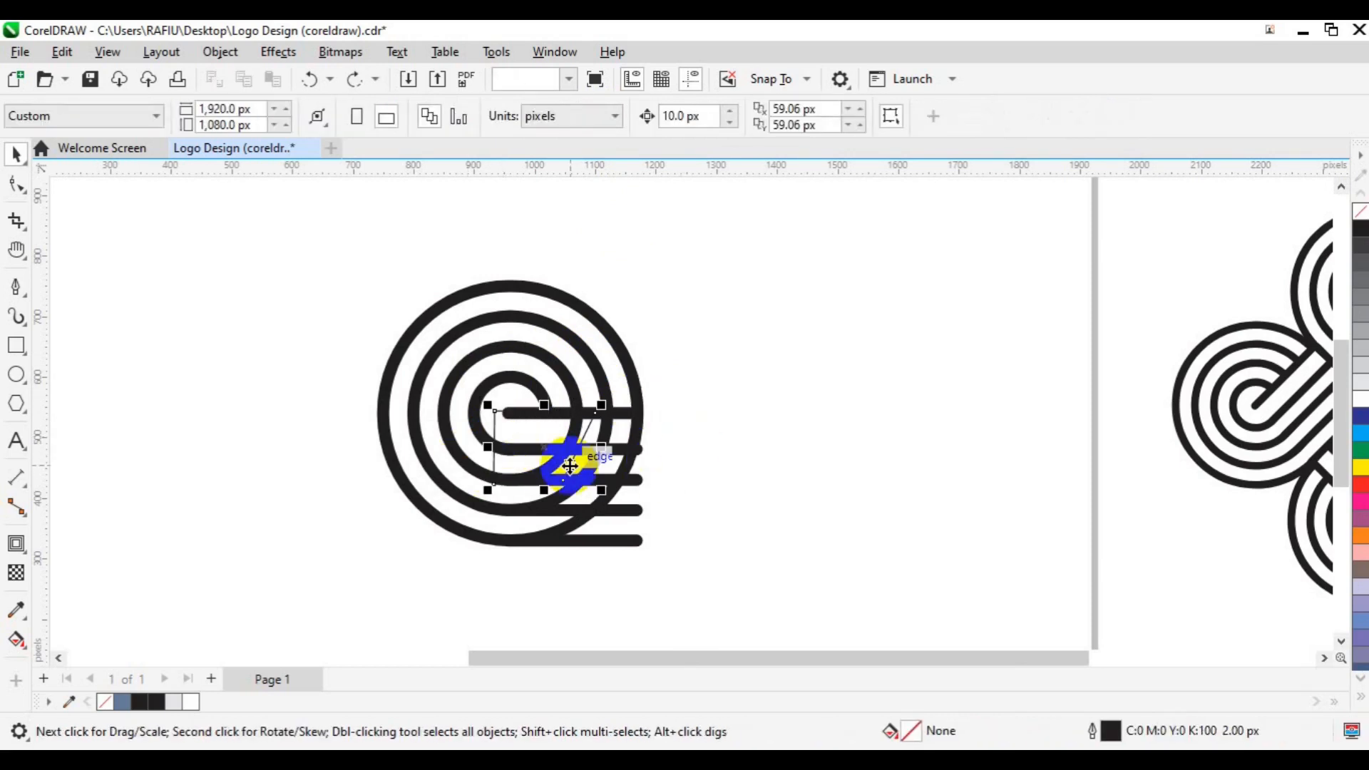
pyautogui.click(570, 467)
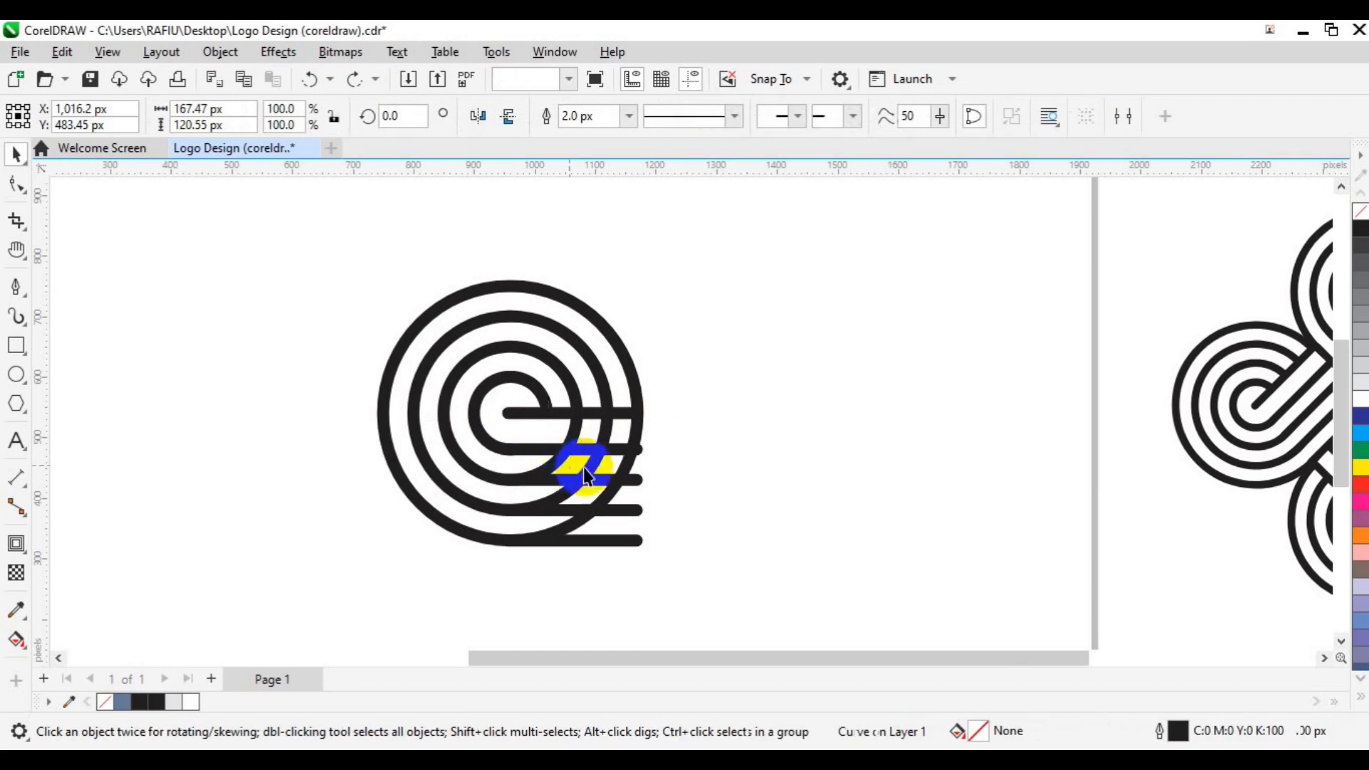
pyautogui.click(587, 515)
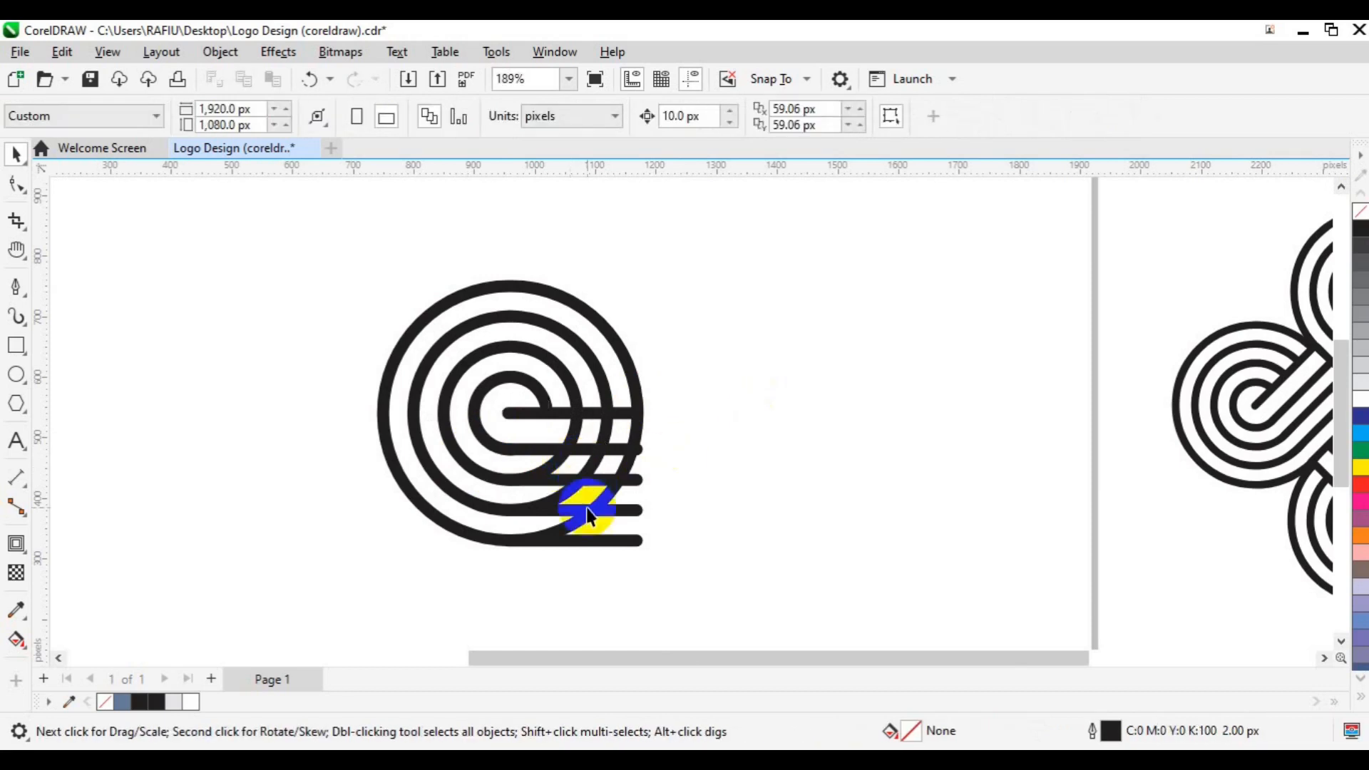
# Convert the outline of the second ring from the centre to an object and clear the selection.
pyautogui.scroll(2, 587, 515)
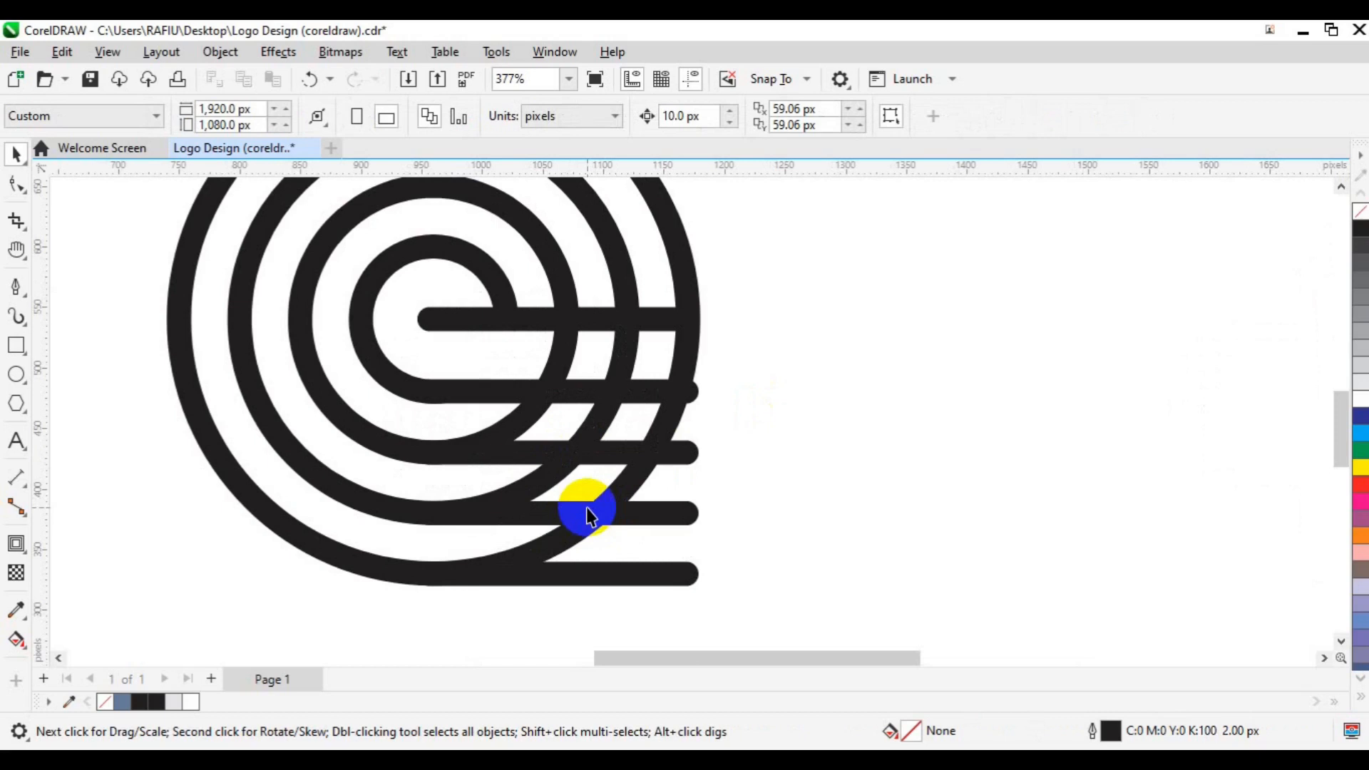
pyautogui.click(333, 426)
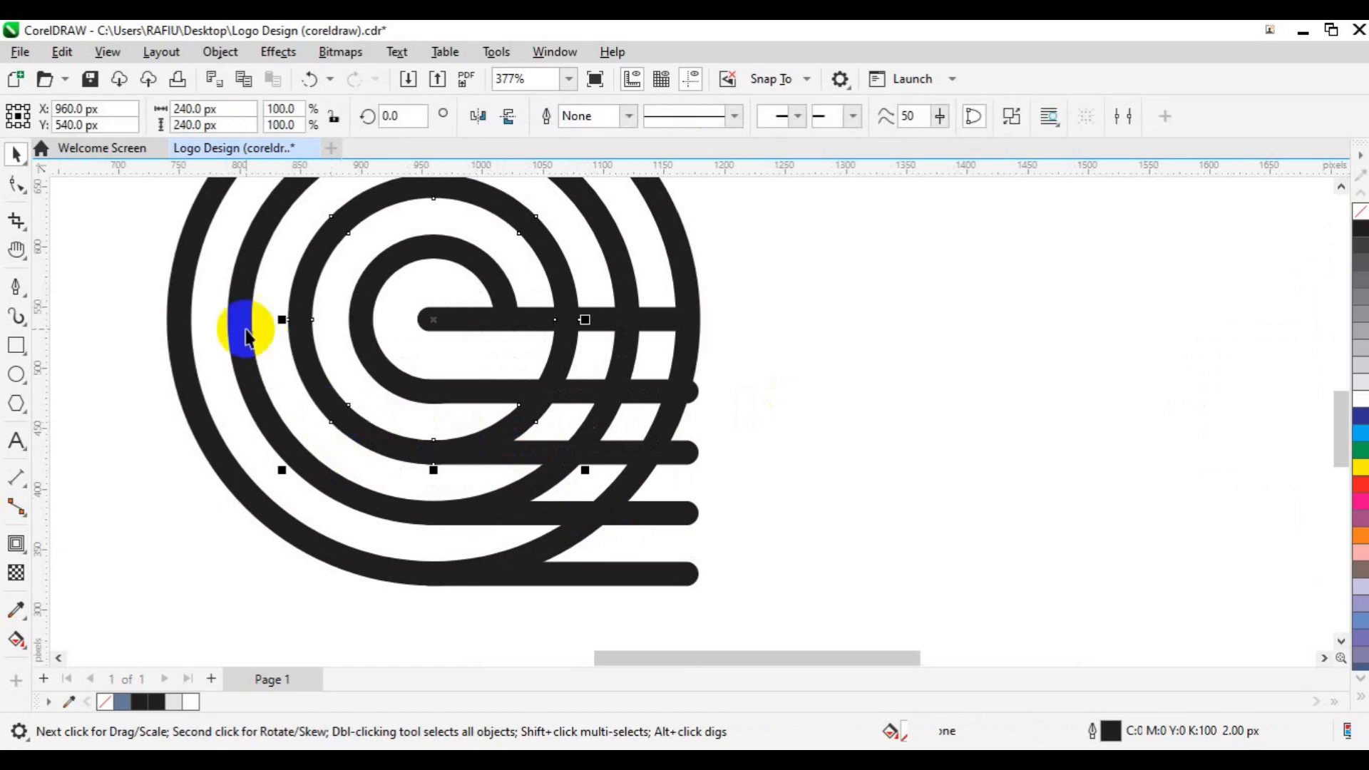
pyautogui.click(221, 57)
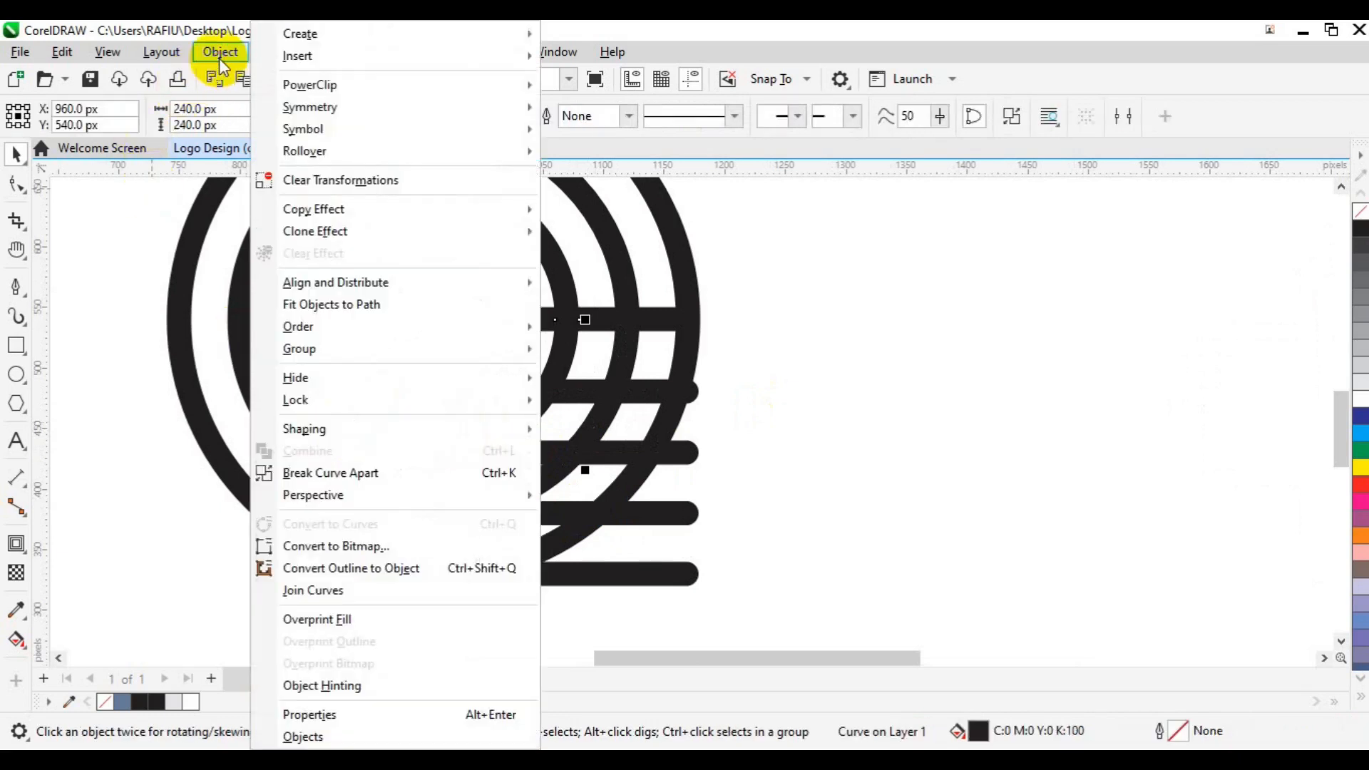
pyautogui.click(403, 571)
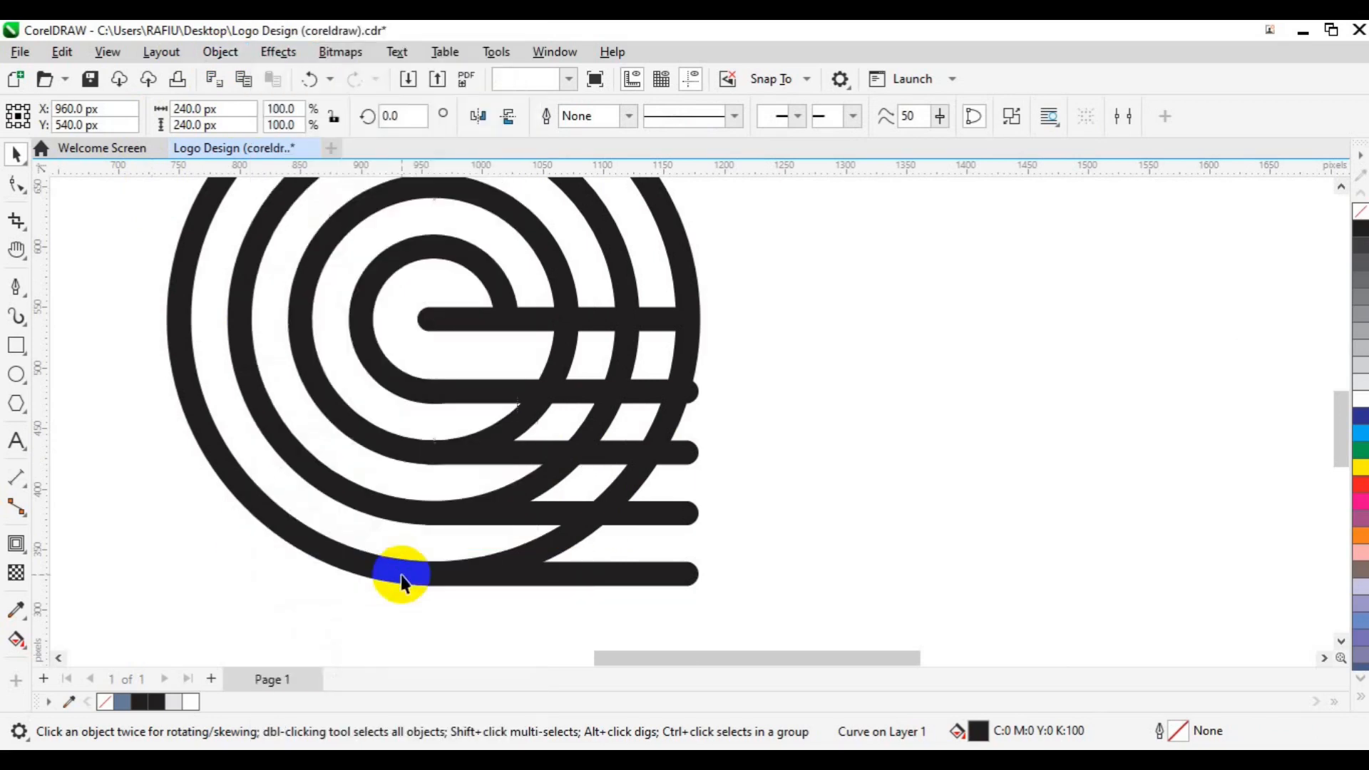
pyautogui.press('Escape')
# Draw a closed Pen tool cutter about 150 × 59 px across the second ring, between the first and second copied lines.
pyautogui.click(9, 292)
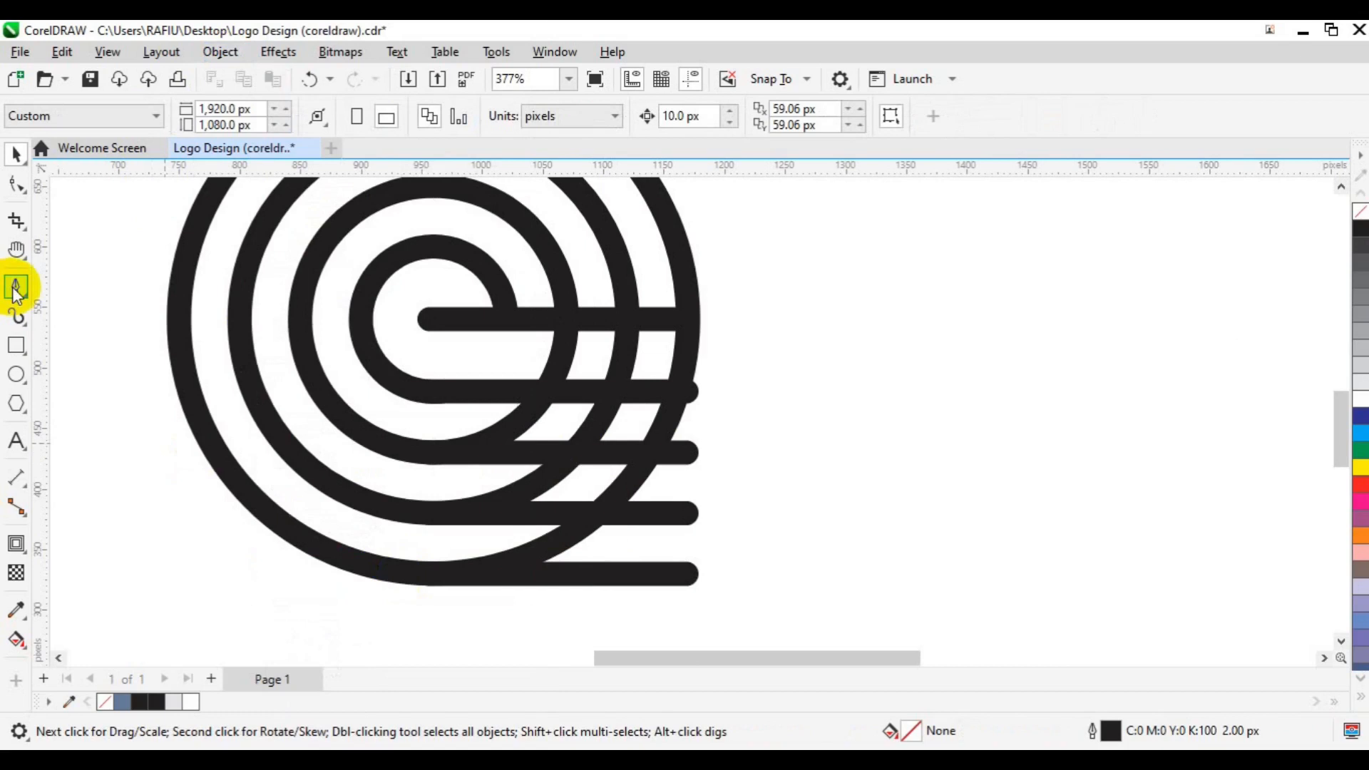
pyautogui.click(393, 384)
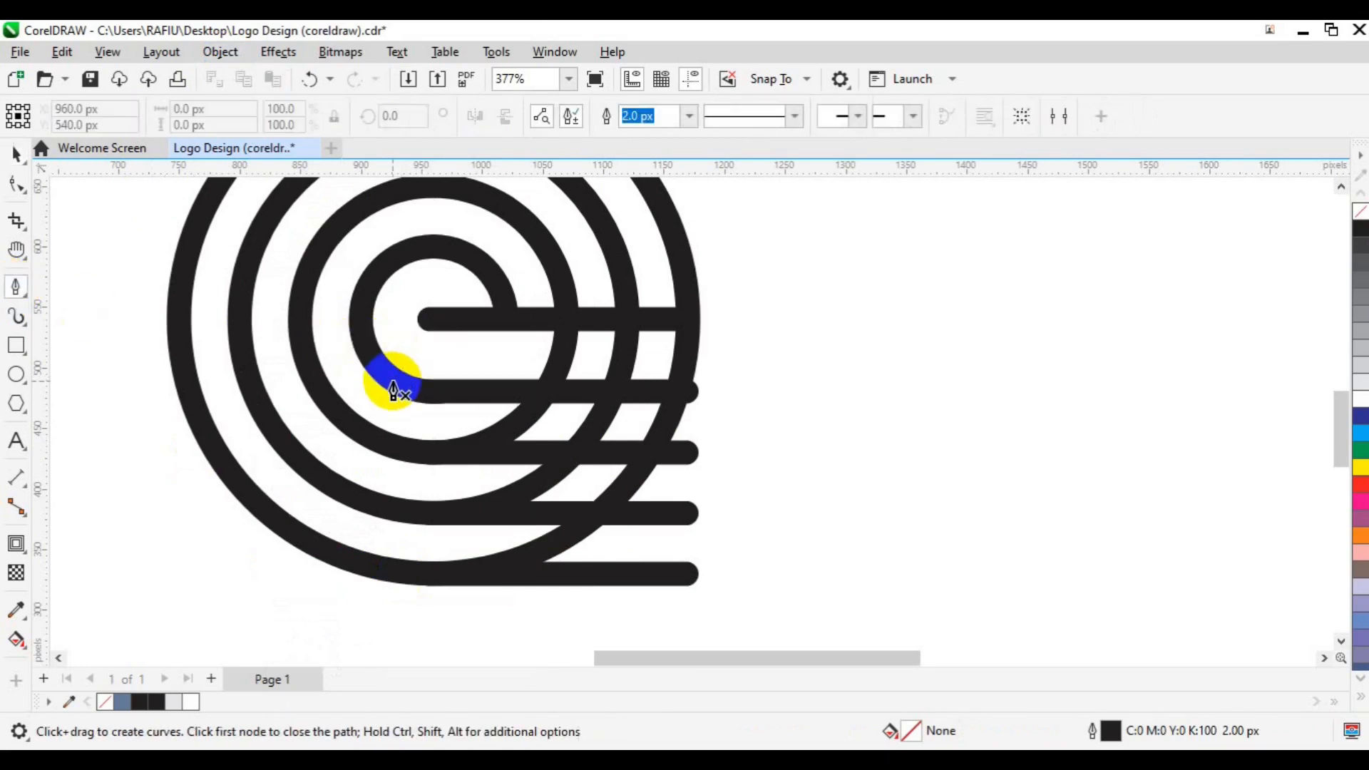
pyautogui.moveTo(393, 391); pyautogui.dragTo(472, 394)
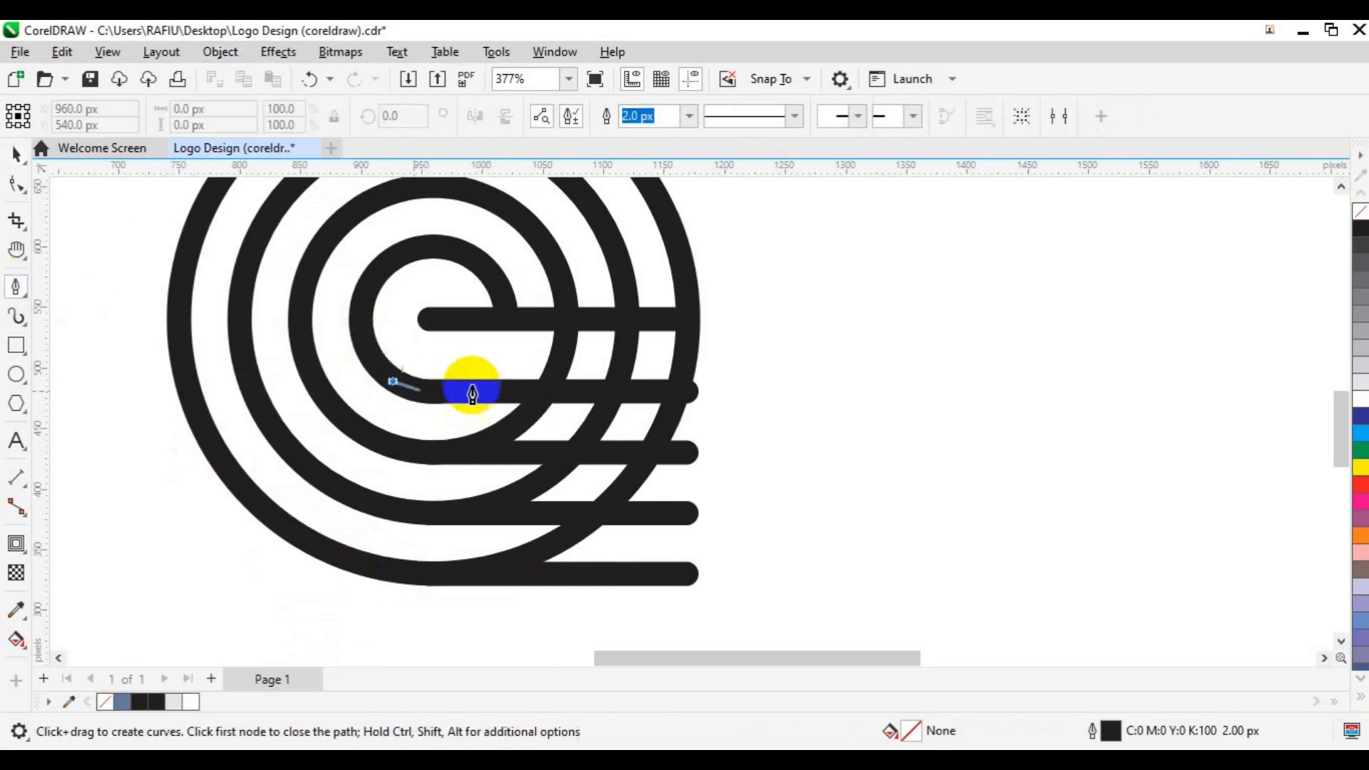
pyautogui.click(574, 391)
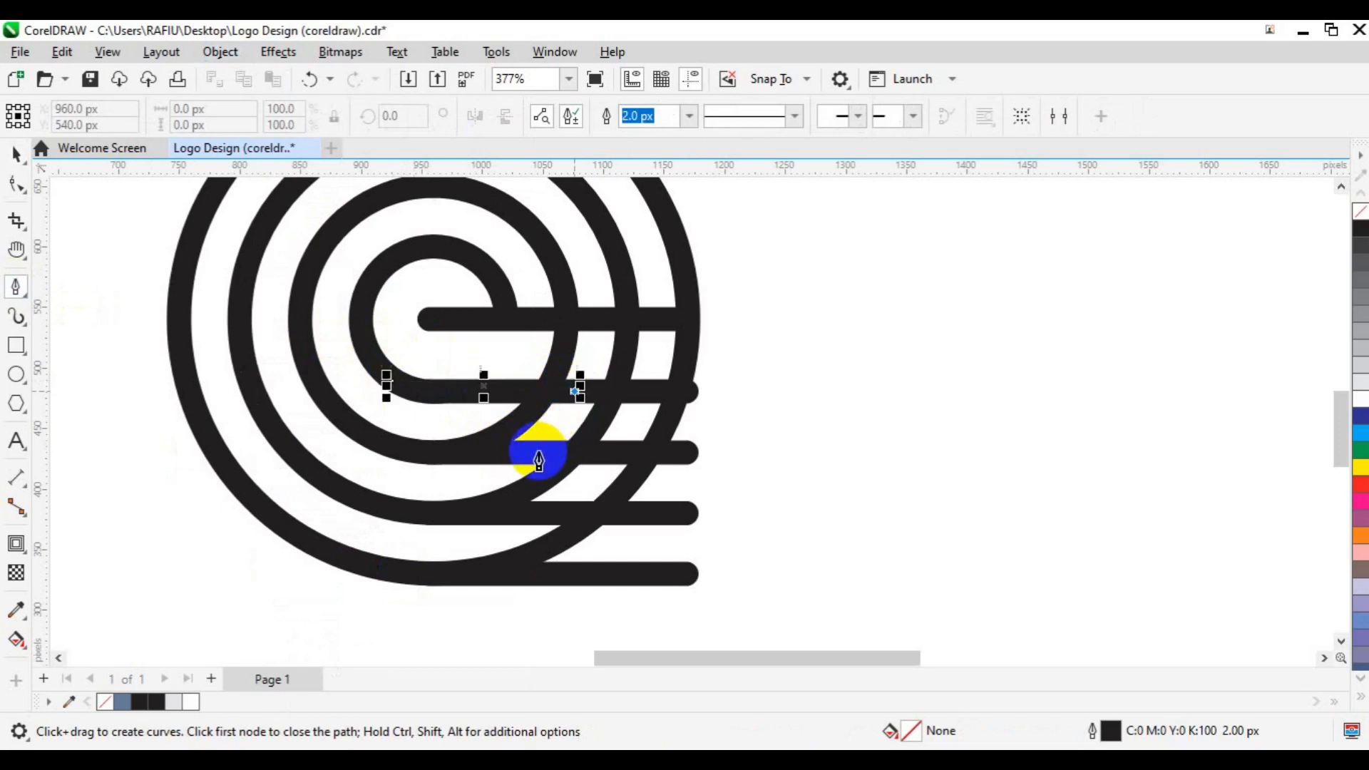
pyautogui.click(538, 455)
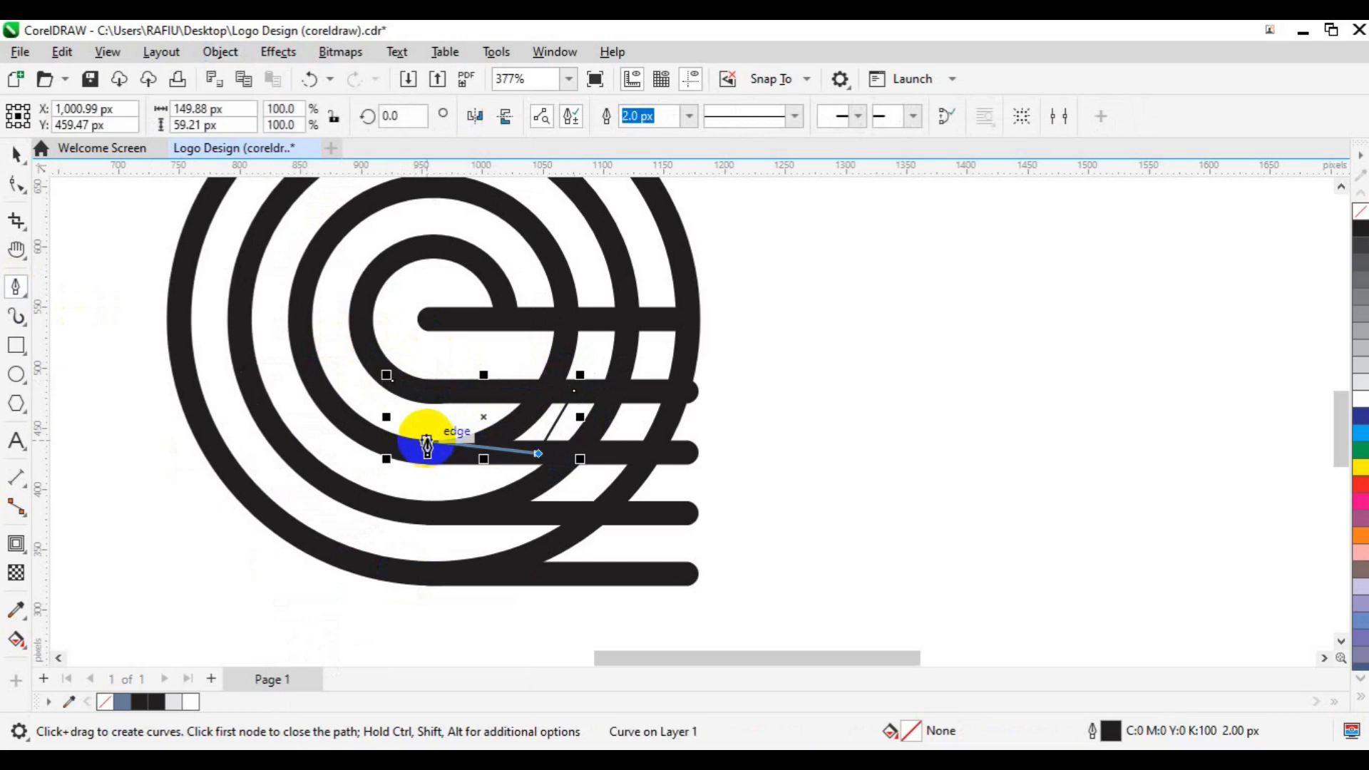
pyautogui.click(426, 442)
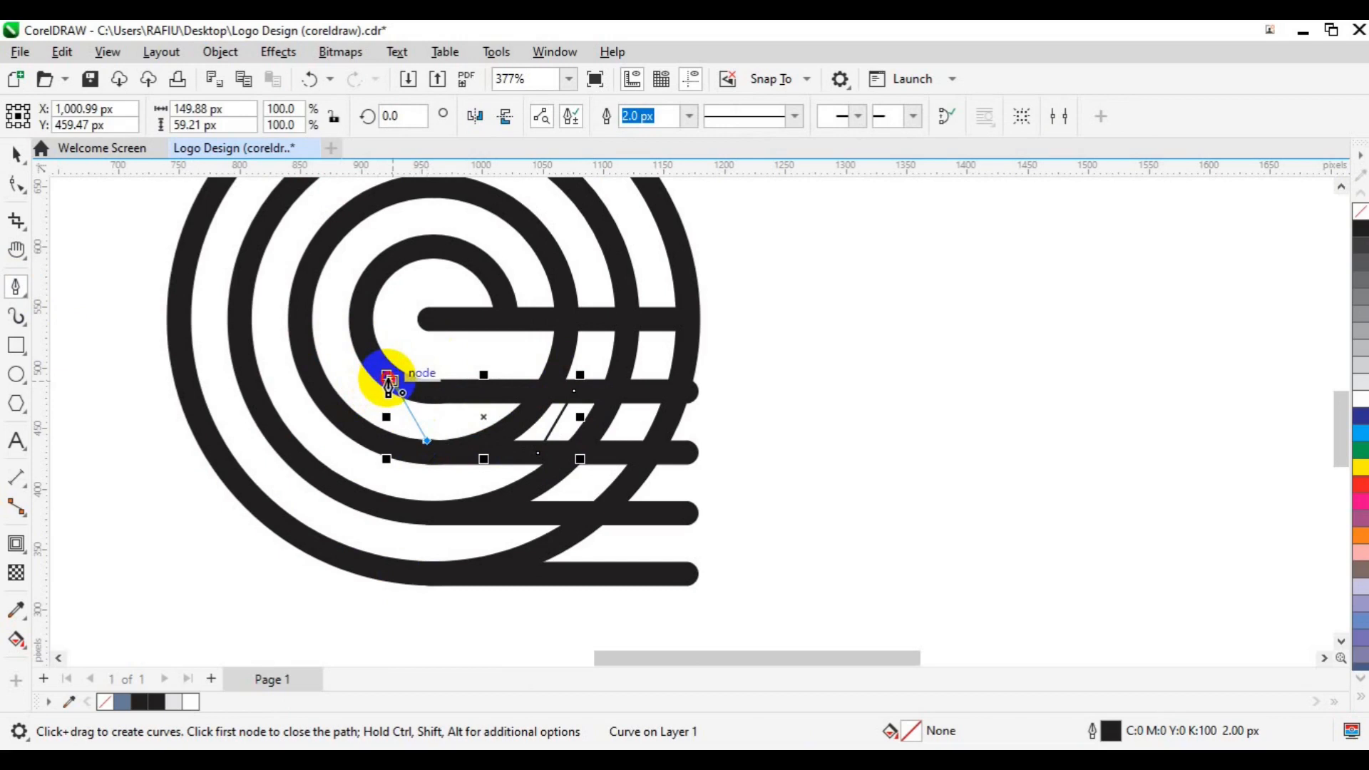
pyautogui.moveTo(388, 384); pyautogui.dragTo(387, 376)
pyautogui.press('space')
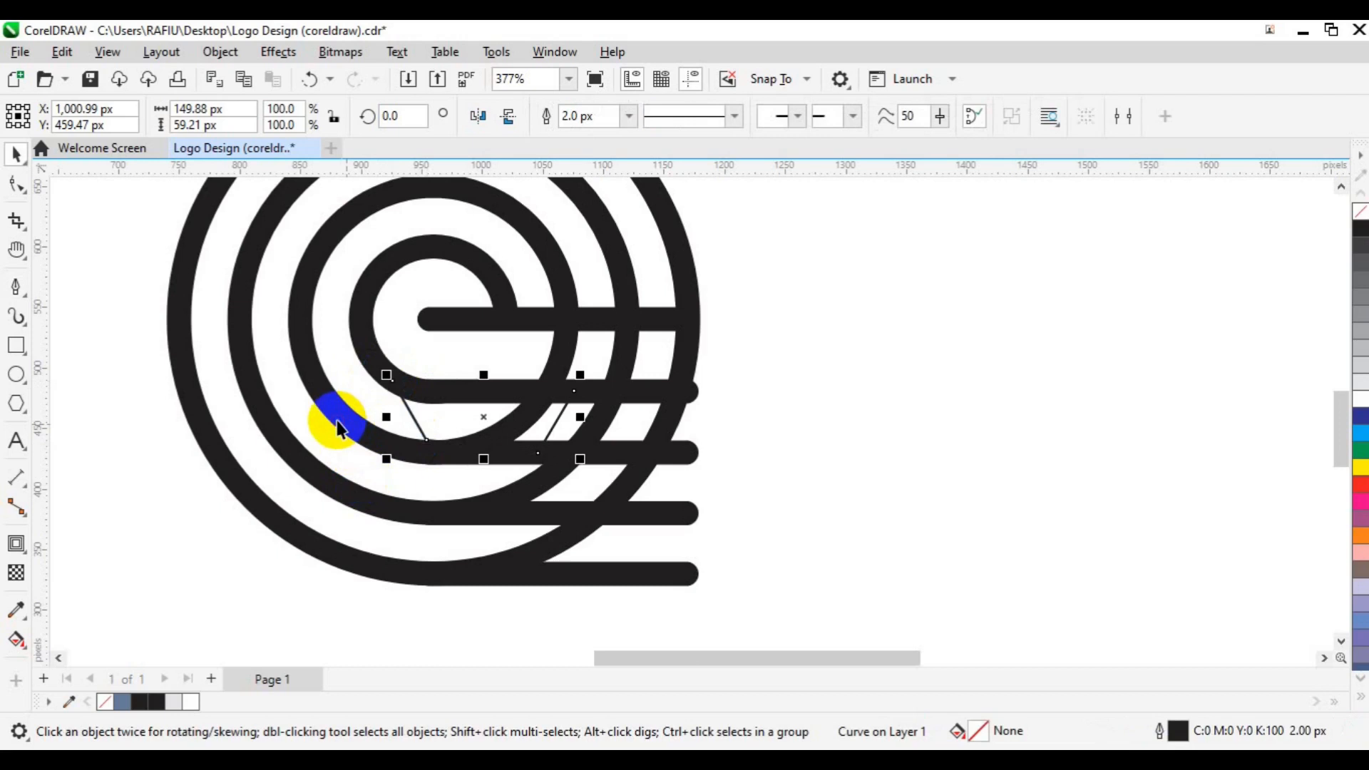
# Trim the second ring with the new cutter between the first and second copied lines.
pyautogui.keyDown('shift'); pyautogui.click(344, 417); pyautogui.keyUp('shift')
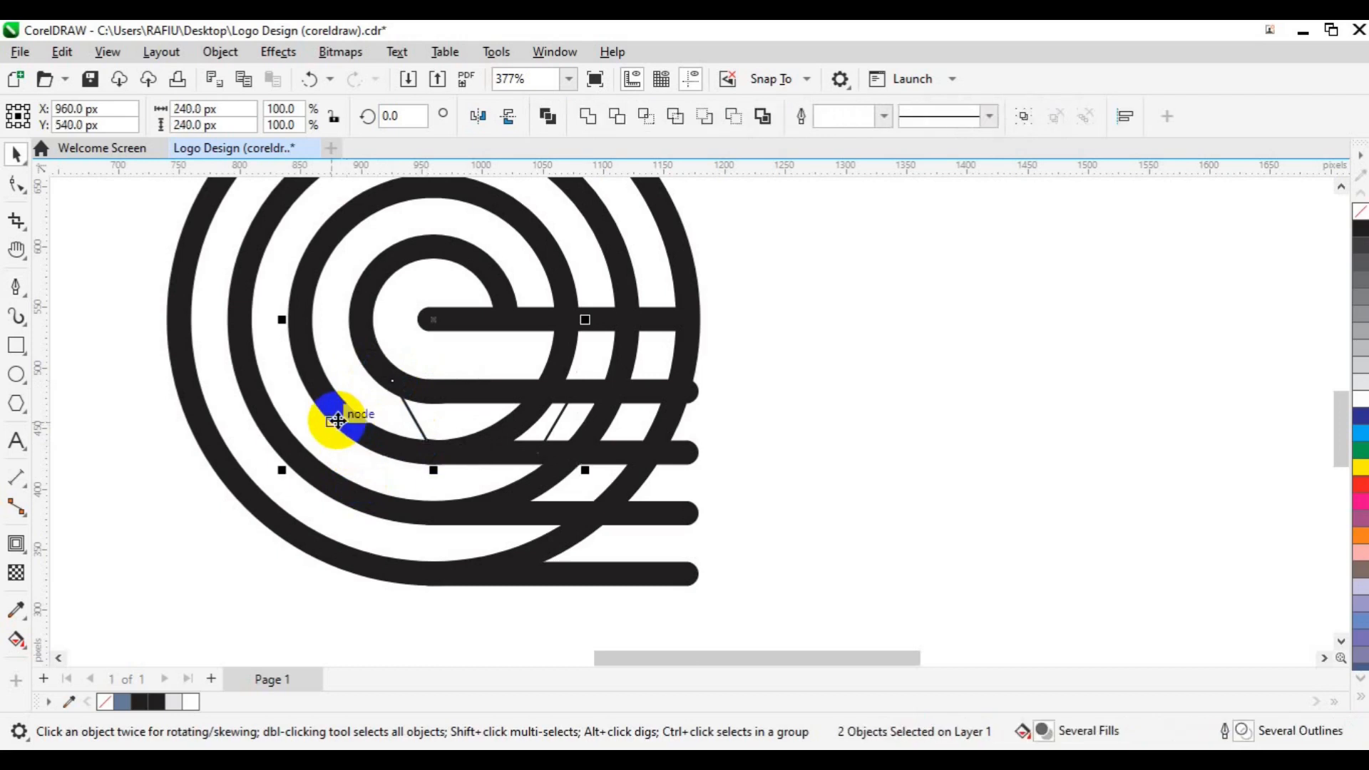
pyautogui.click(618, 117)
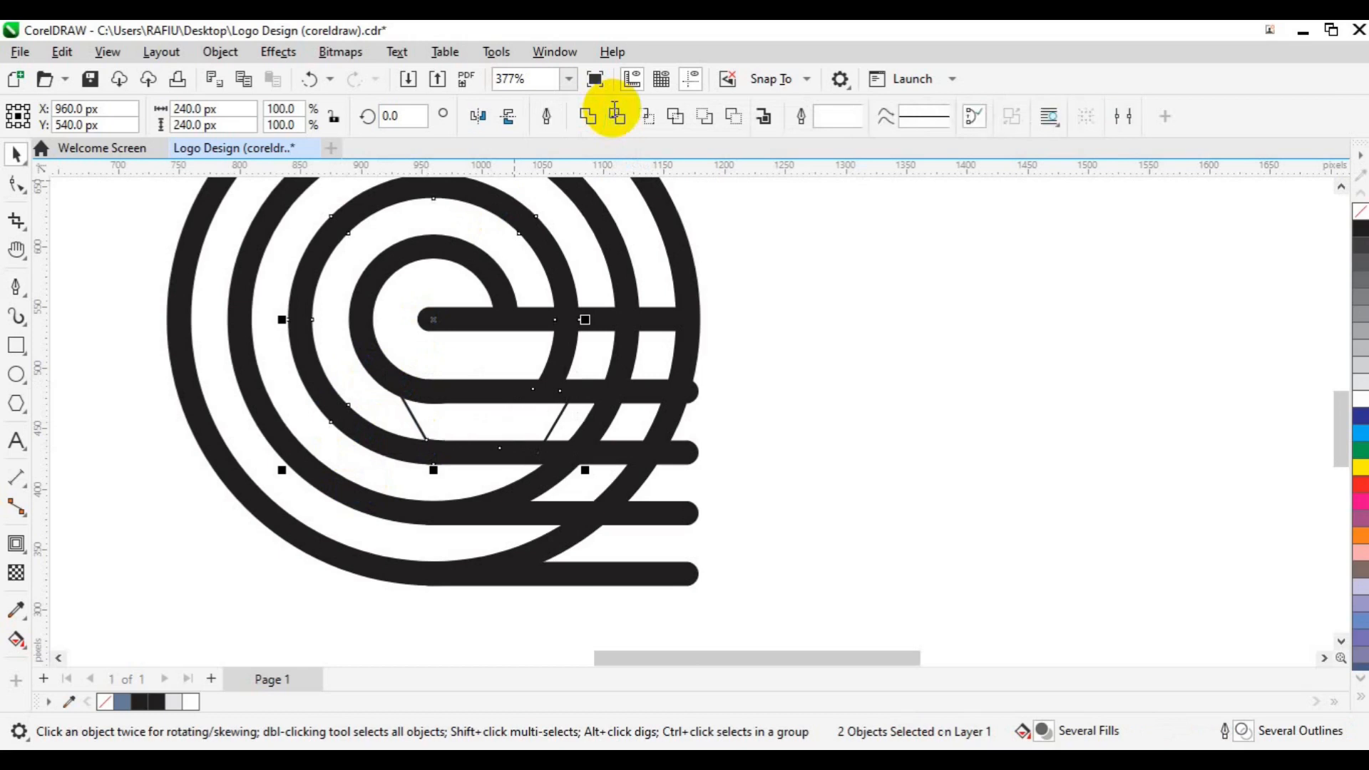
pyautogui.click(552, 429)
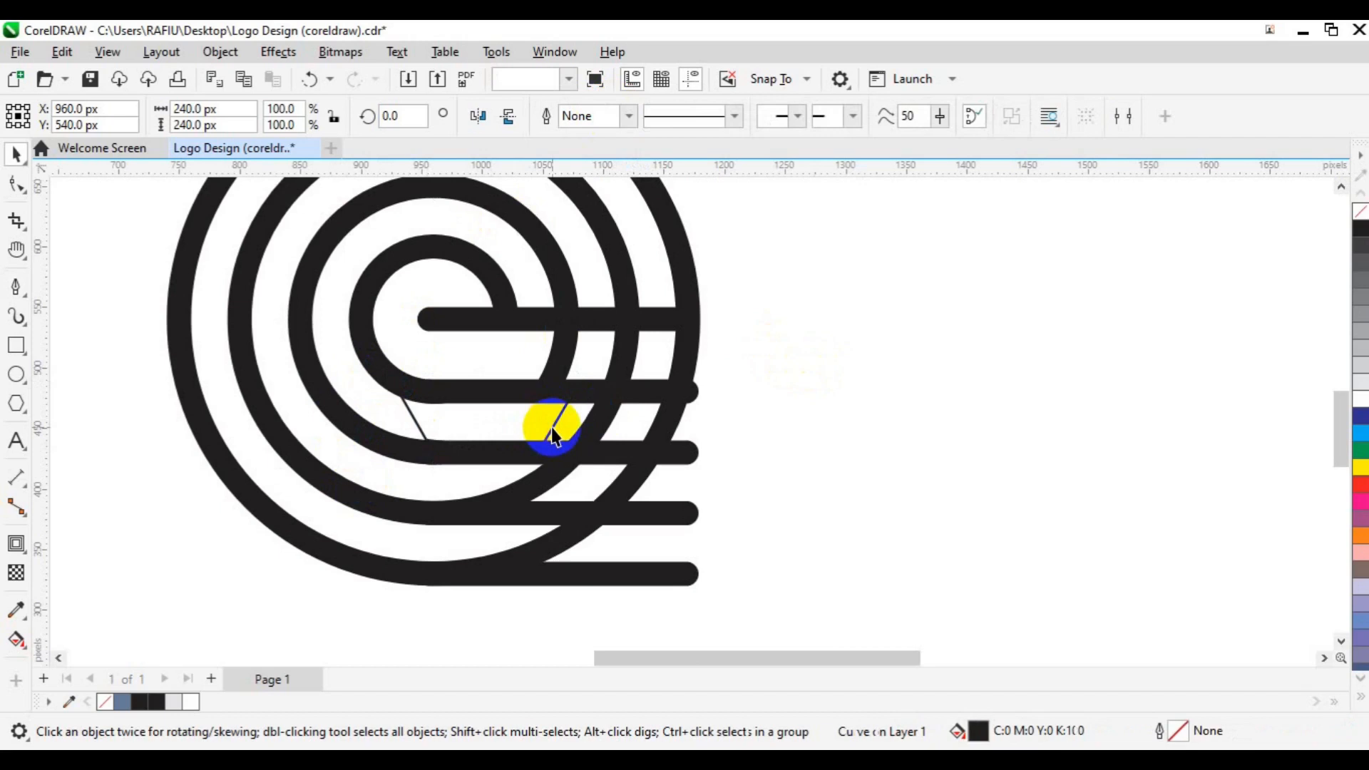
# Move the cutter up between the centre line and the first copied line and trim the second ring with it.
pyautogui.moveTo(552, 427); pyautogui.dragTo(597, 366)
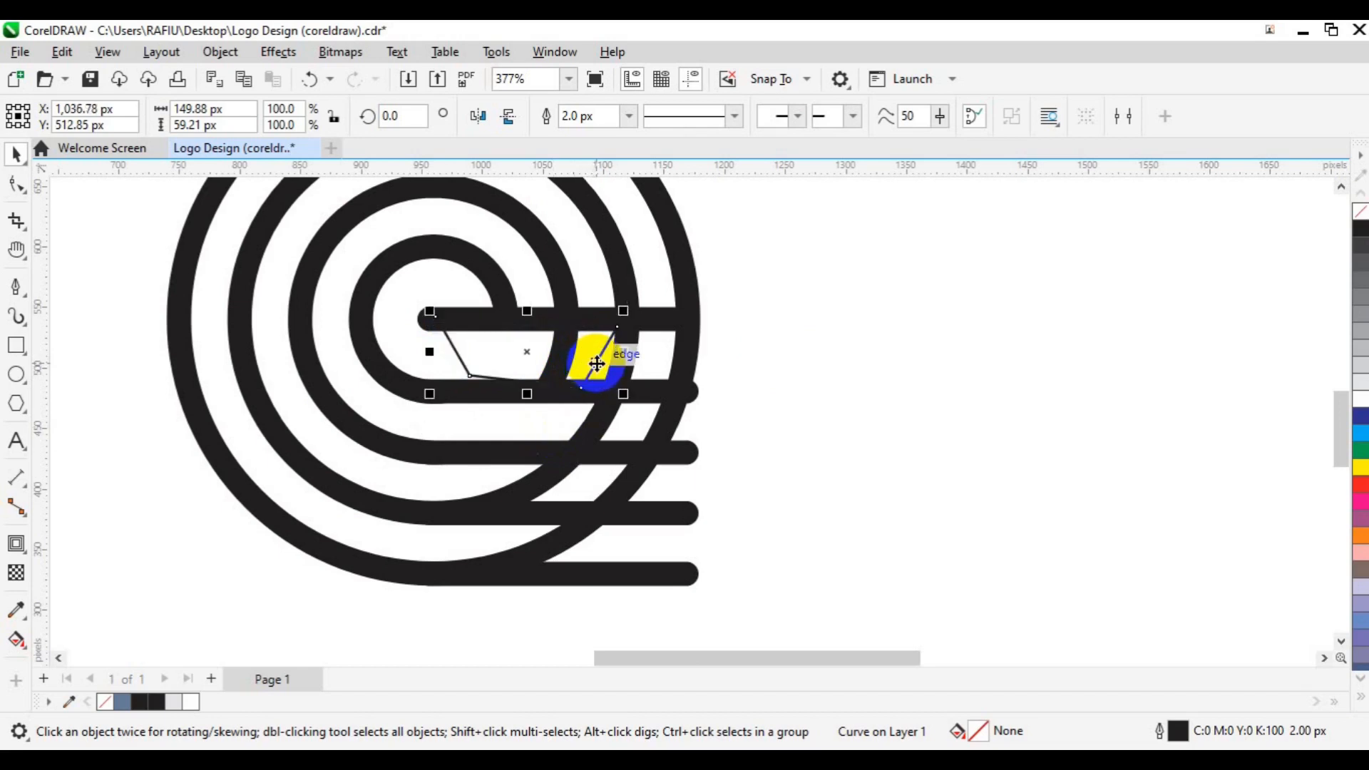
pyautogui.click(564, 274)
pyautogui.keyDown('shift'); pyautogui.click(564, 275); pyautogui.keyUp('shift')
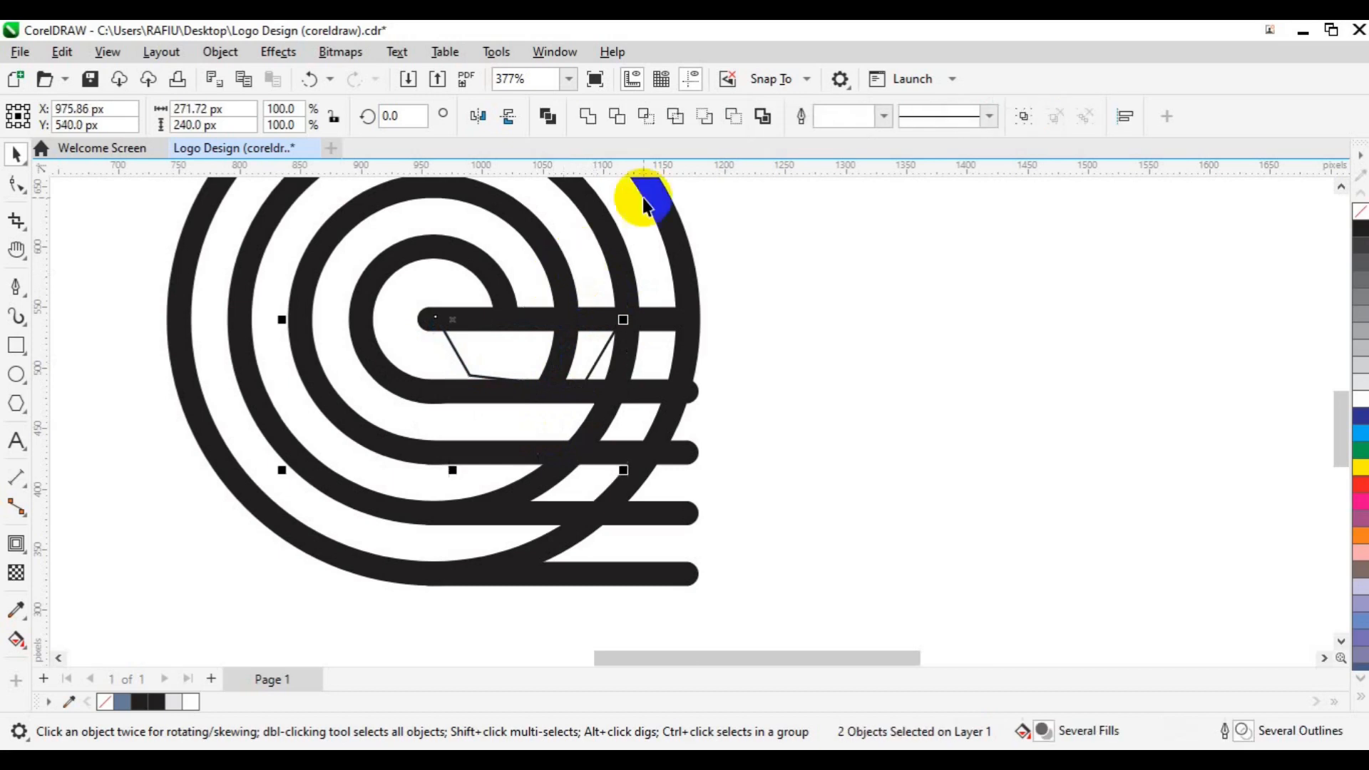
pyautogui.click(622, 114)
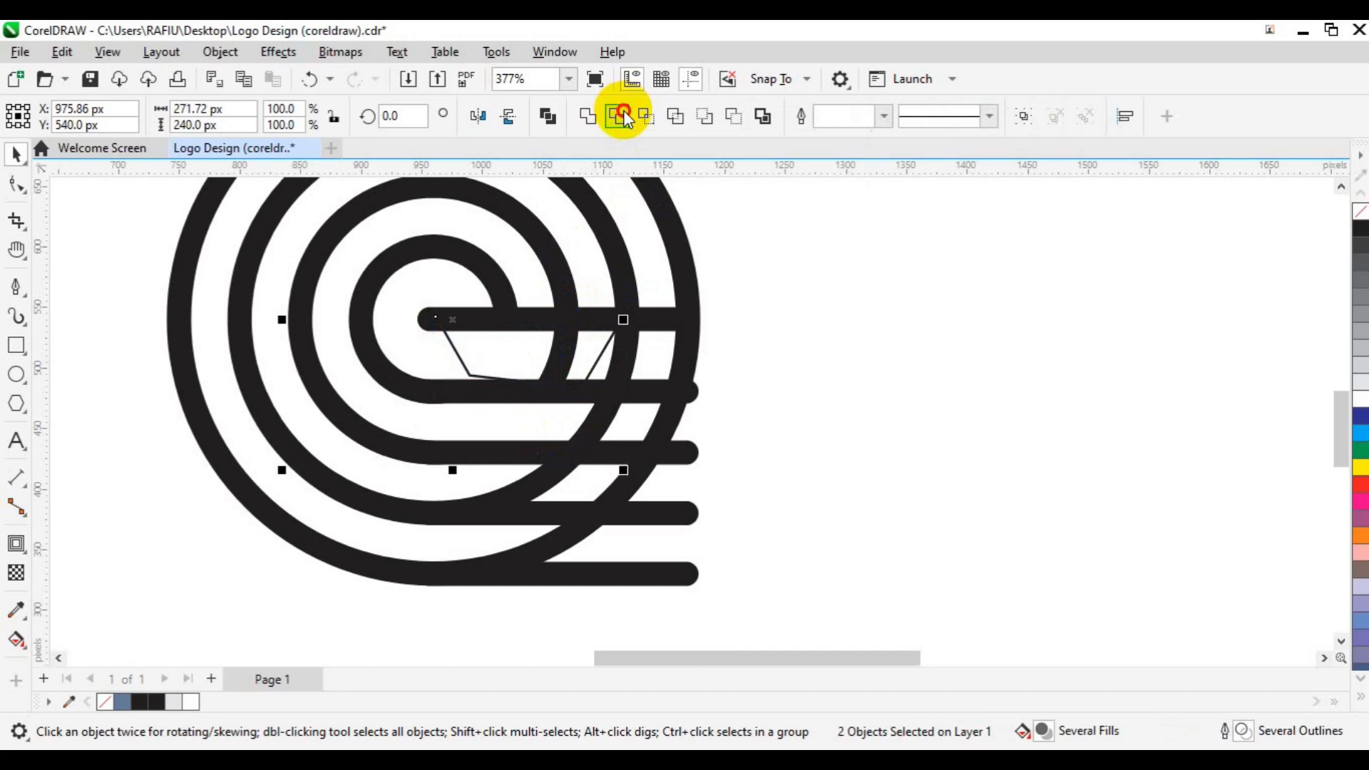
pyautogui.click(621, 114)
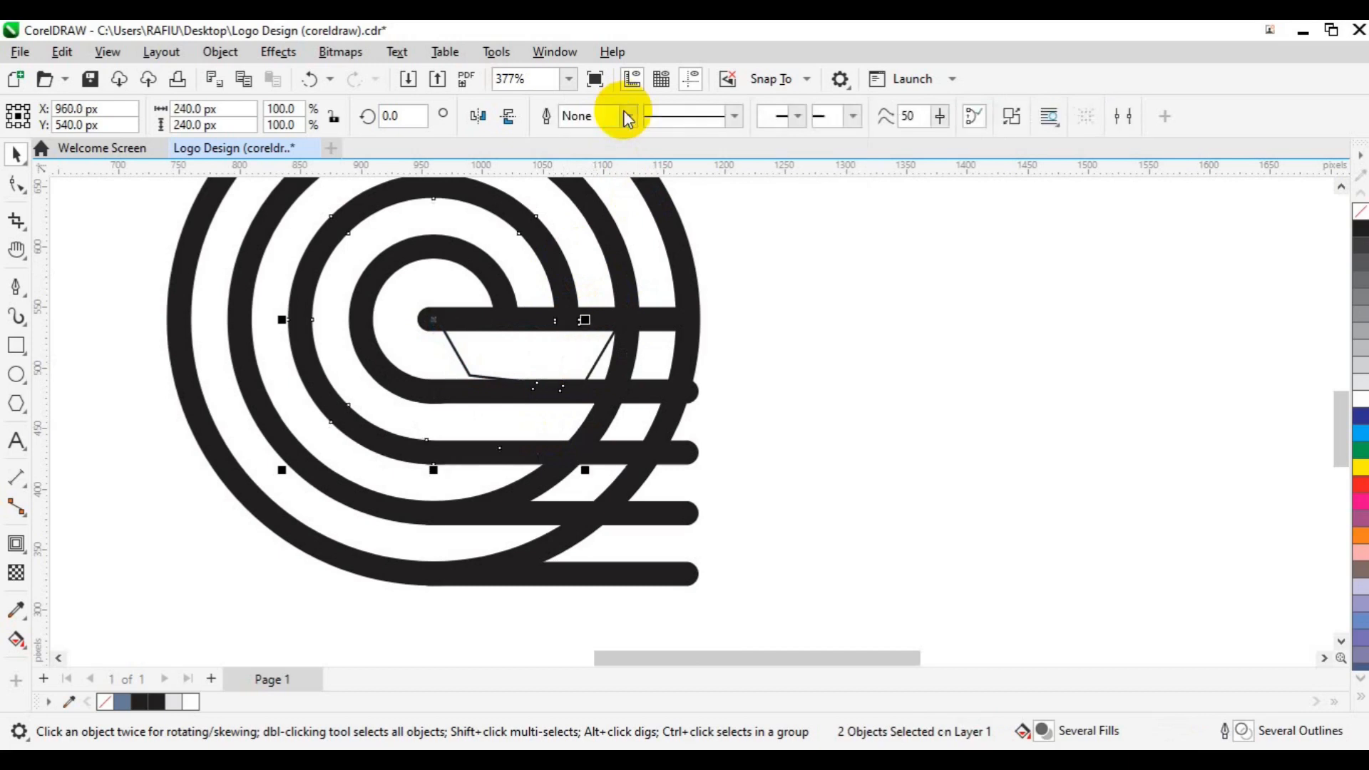
# Delete the leftover cutter outline beneath the centre line and clear the selection.
pyautogui.click(595, 367)
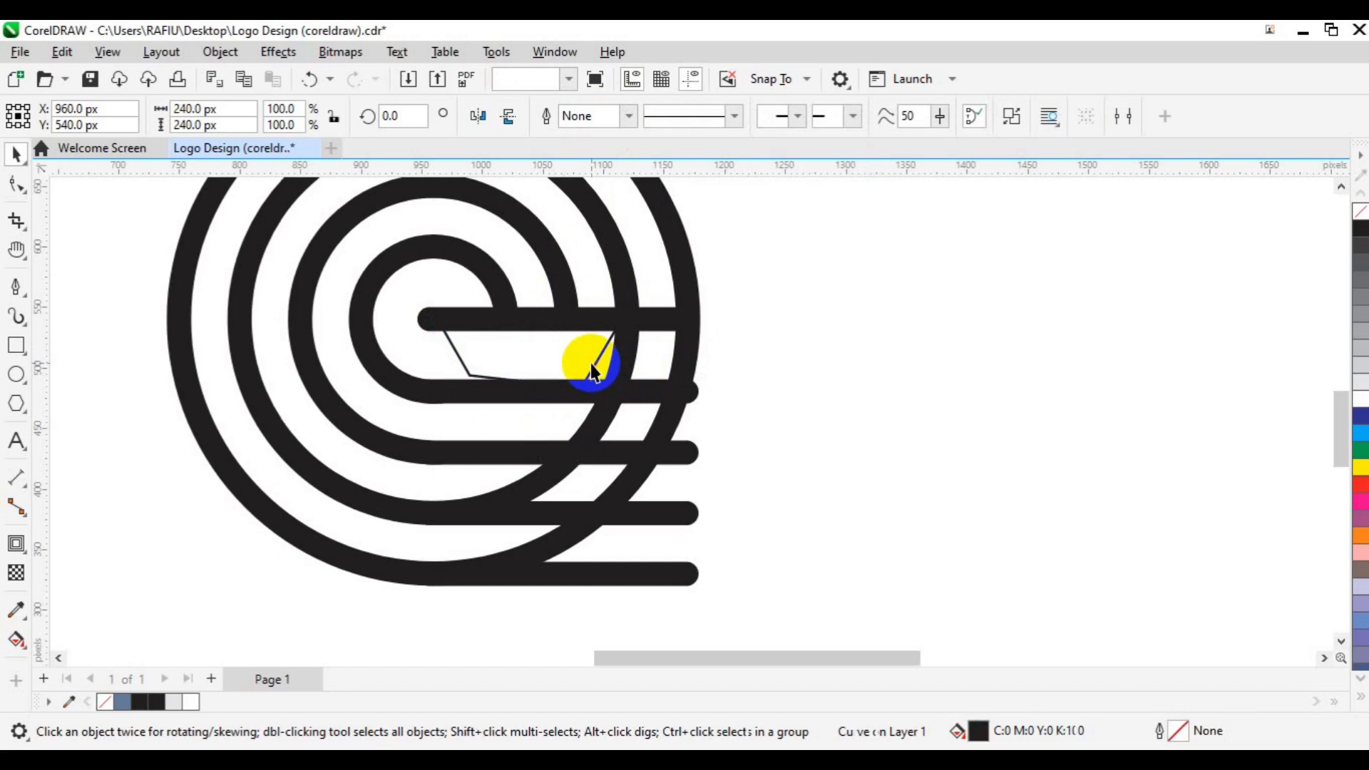
pyautogui.click(591, 367)
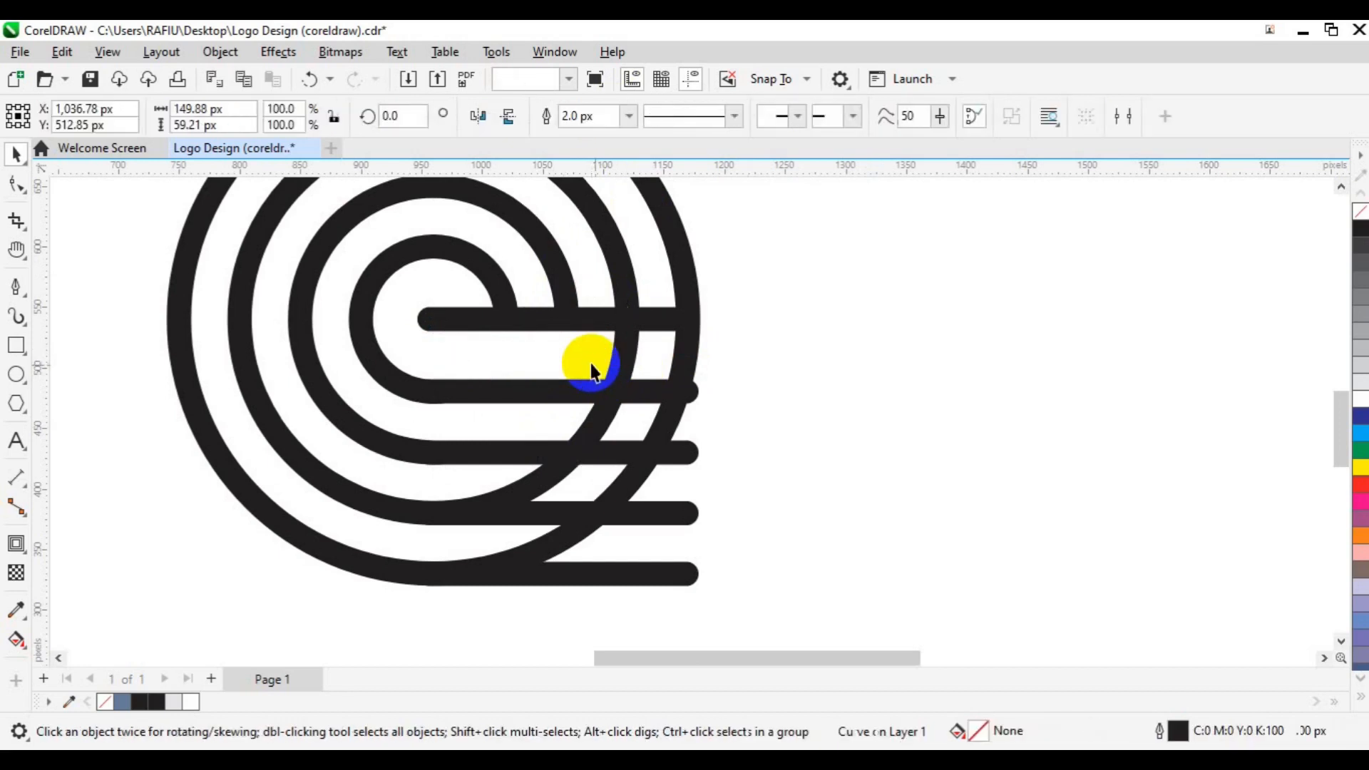
pyautogui.click(592, 369)
pyautogui.click(629, 497)
# Convert the outline of the third ring from the centre to an object.
pyautogui.click(621, 370)
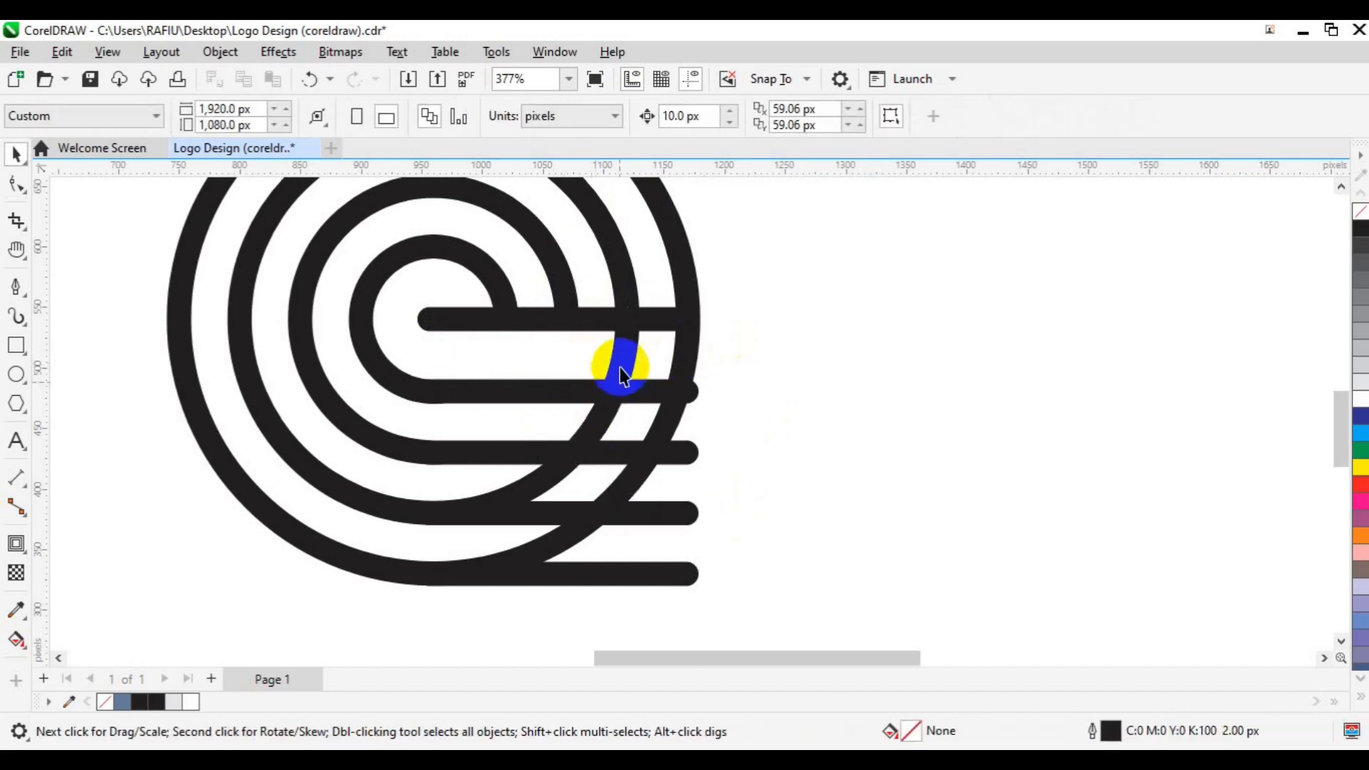
pyautogui.click(596, 432)
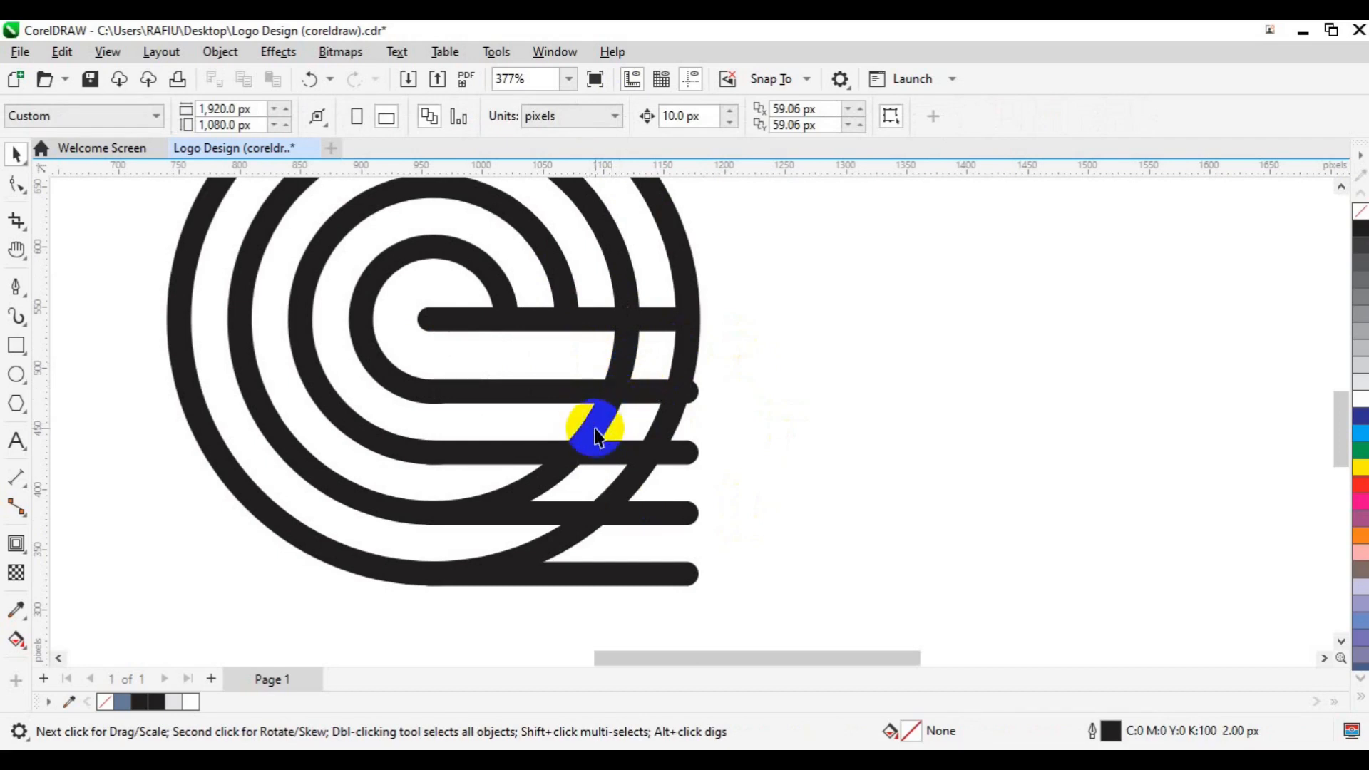
pyautogui.click(331, 495)
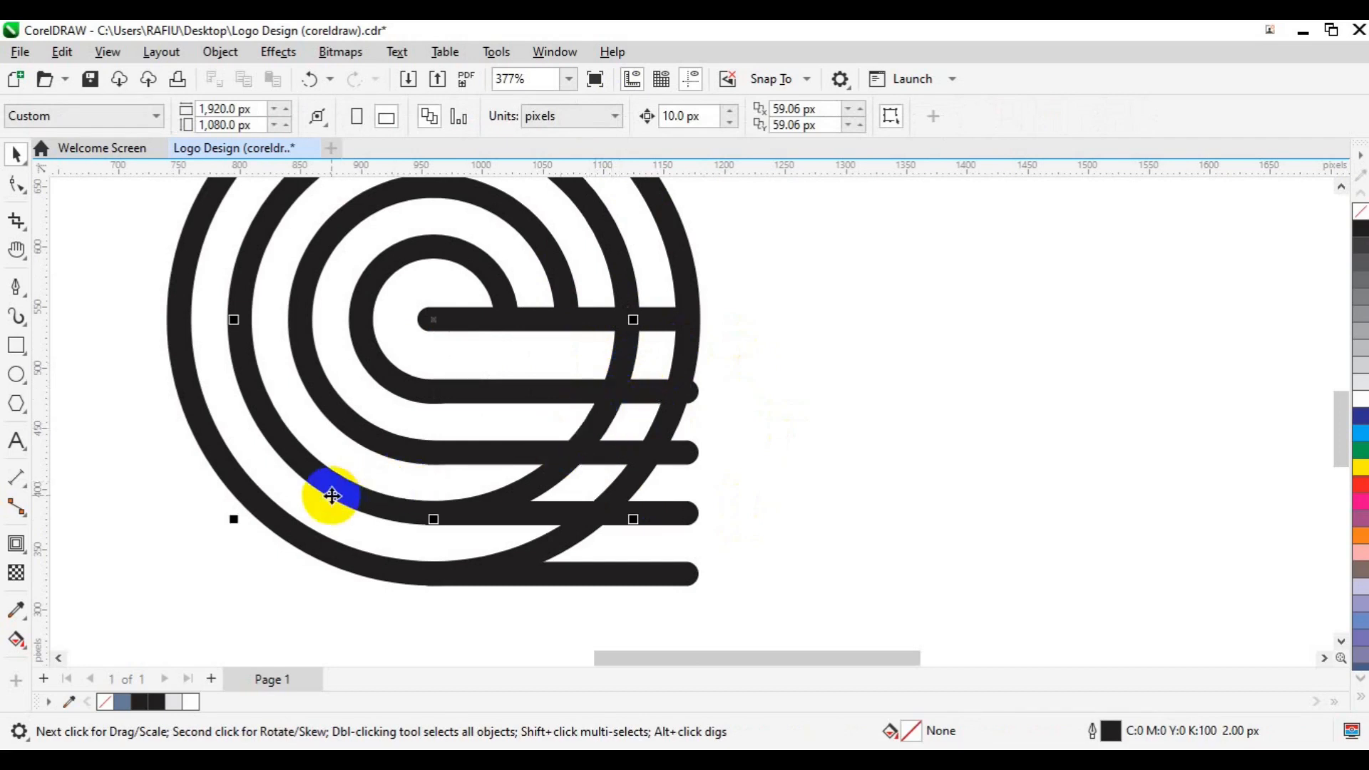
pyautogui.click(218, 56)
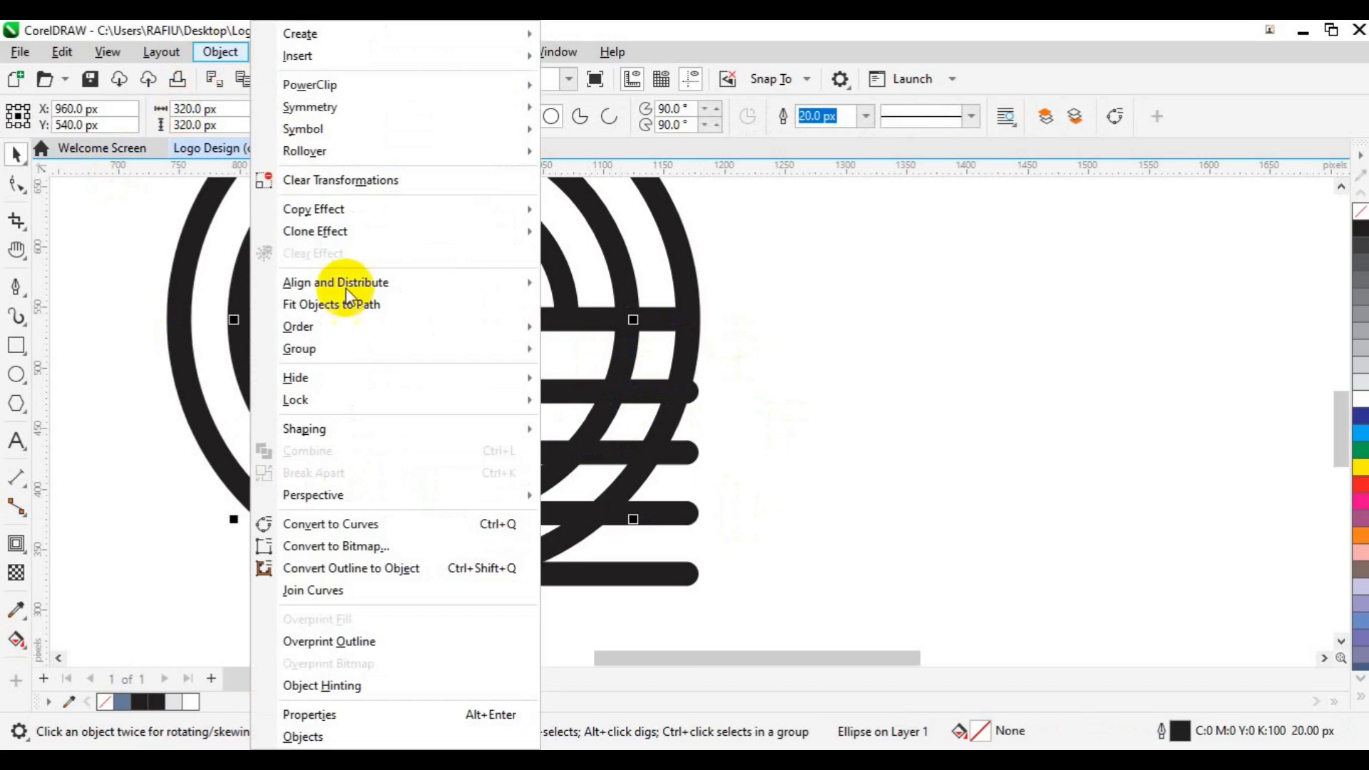
pyautogui.click(413, 568)
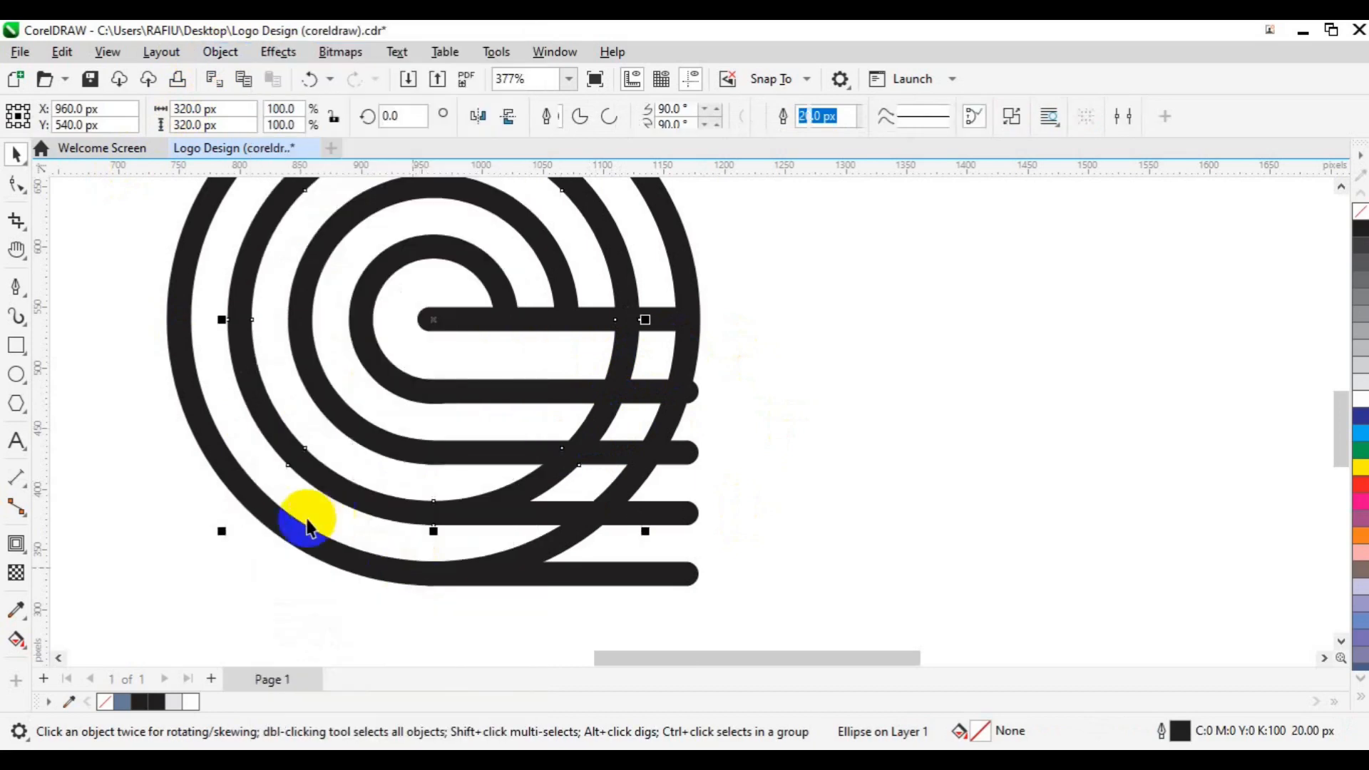
# Draw a closed Pen tool cutter about 207 × 161 px around the third ring's lower-right arc, between the centre line and the third copied line.
pyautogui.click(15, 286)
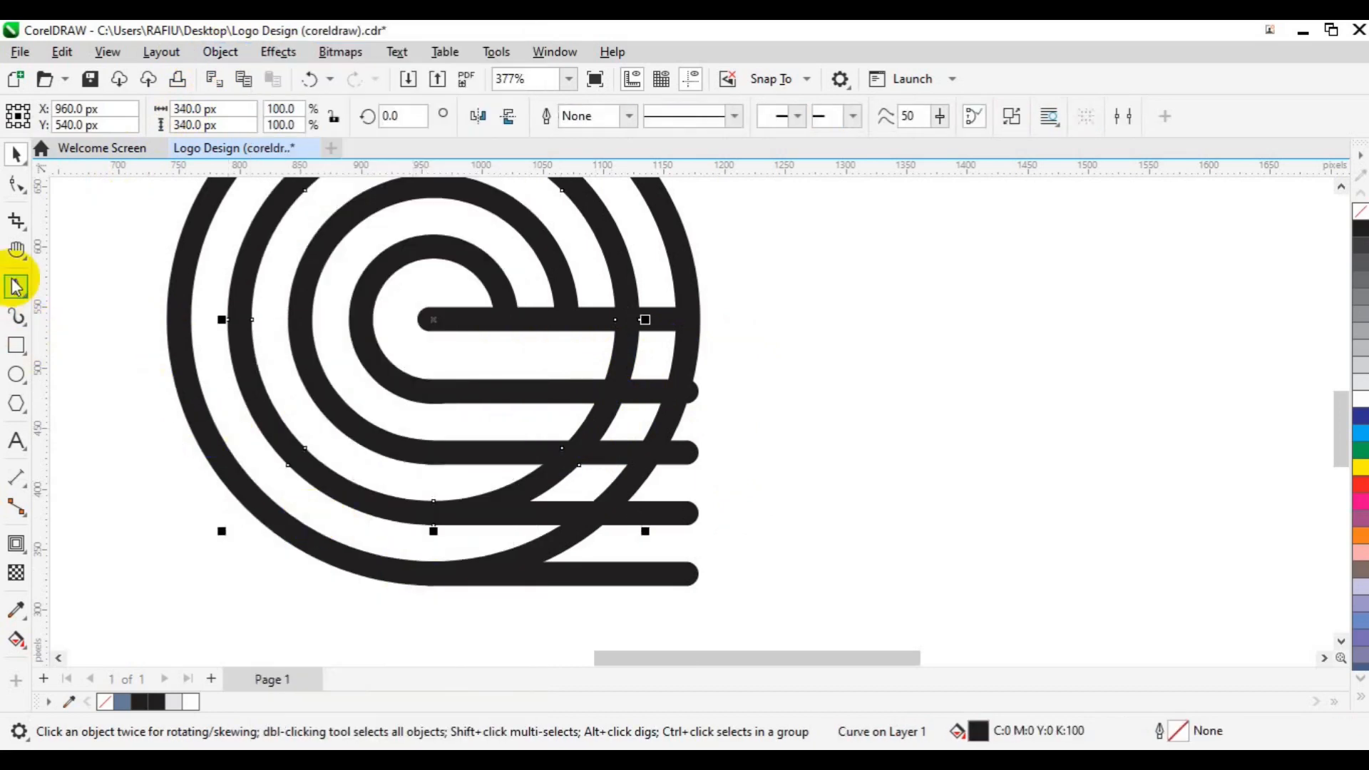
pyautogui.click(405, 319)
pyautogui.click(642, 320)
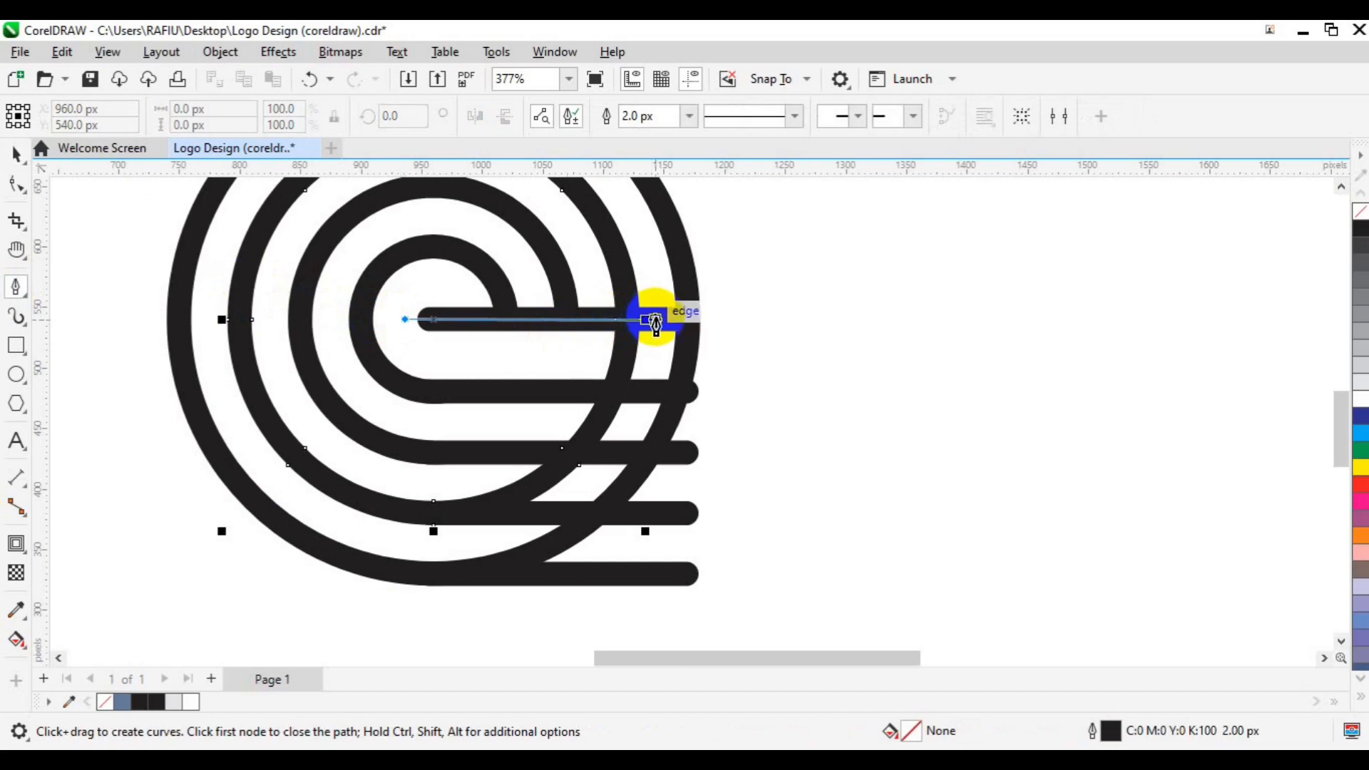
pyautogui.click(655, 319)
pyautogui.click(609, 470)
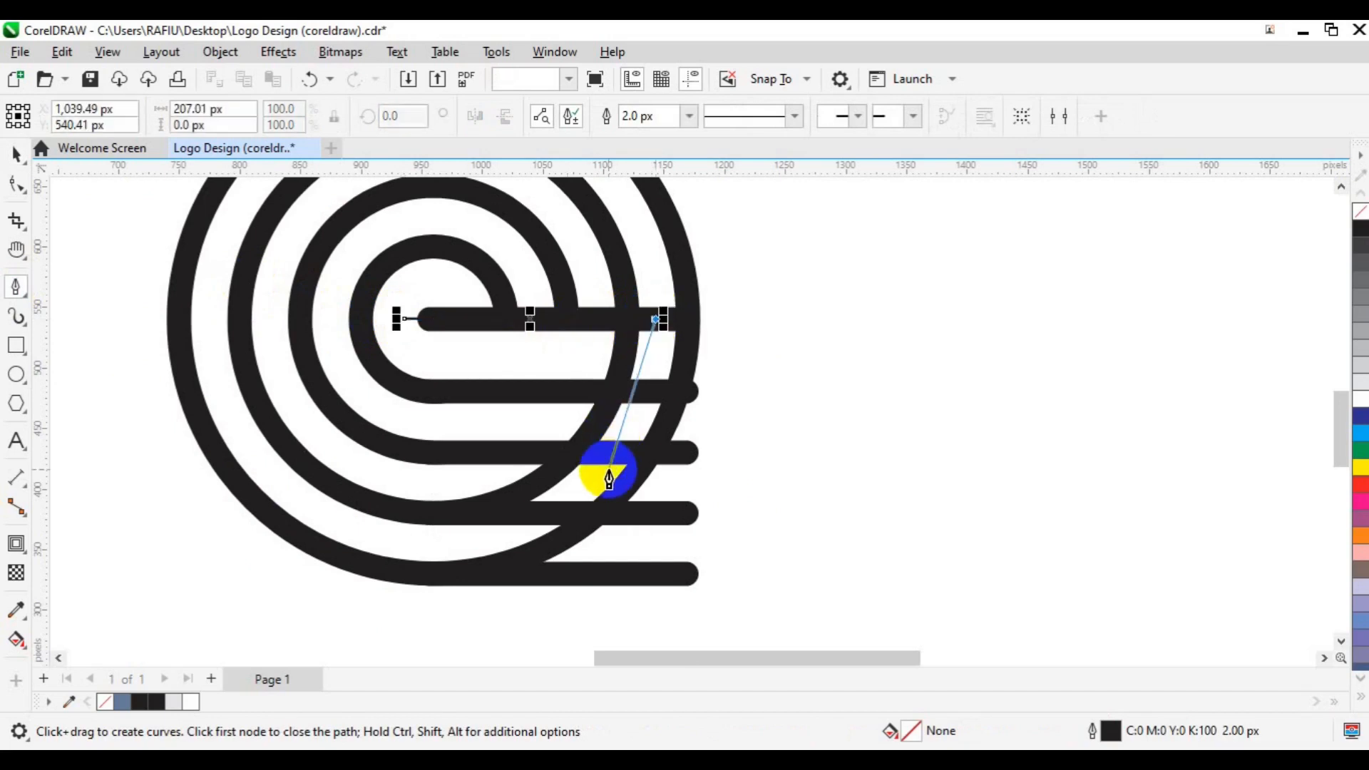
pyautogui.click(551, 514)
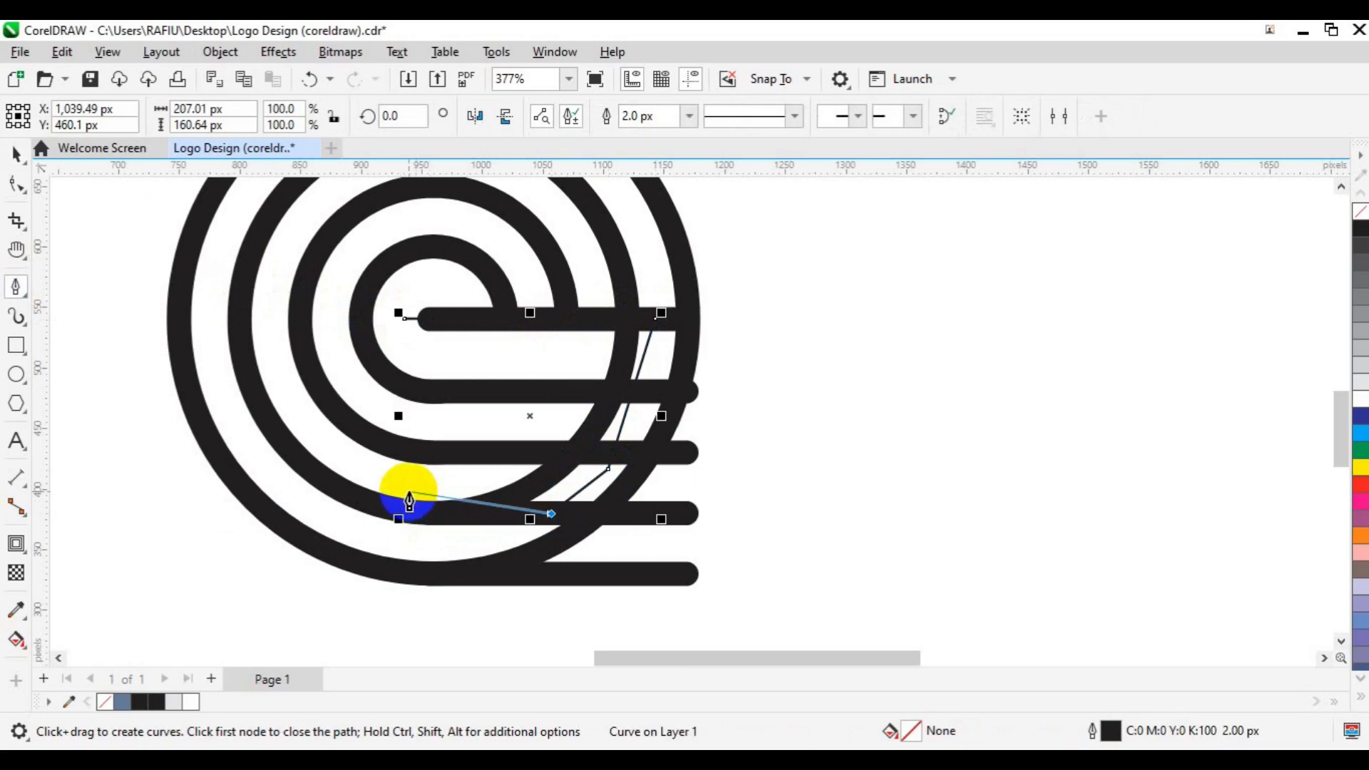
pyautogui.click(407, 502)
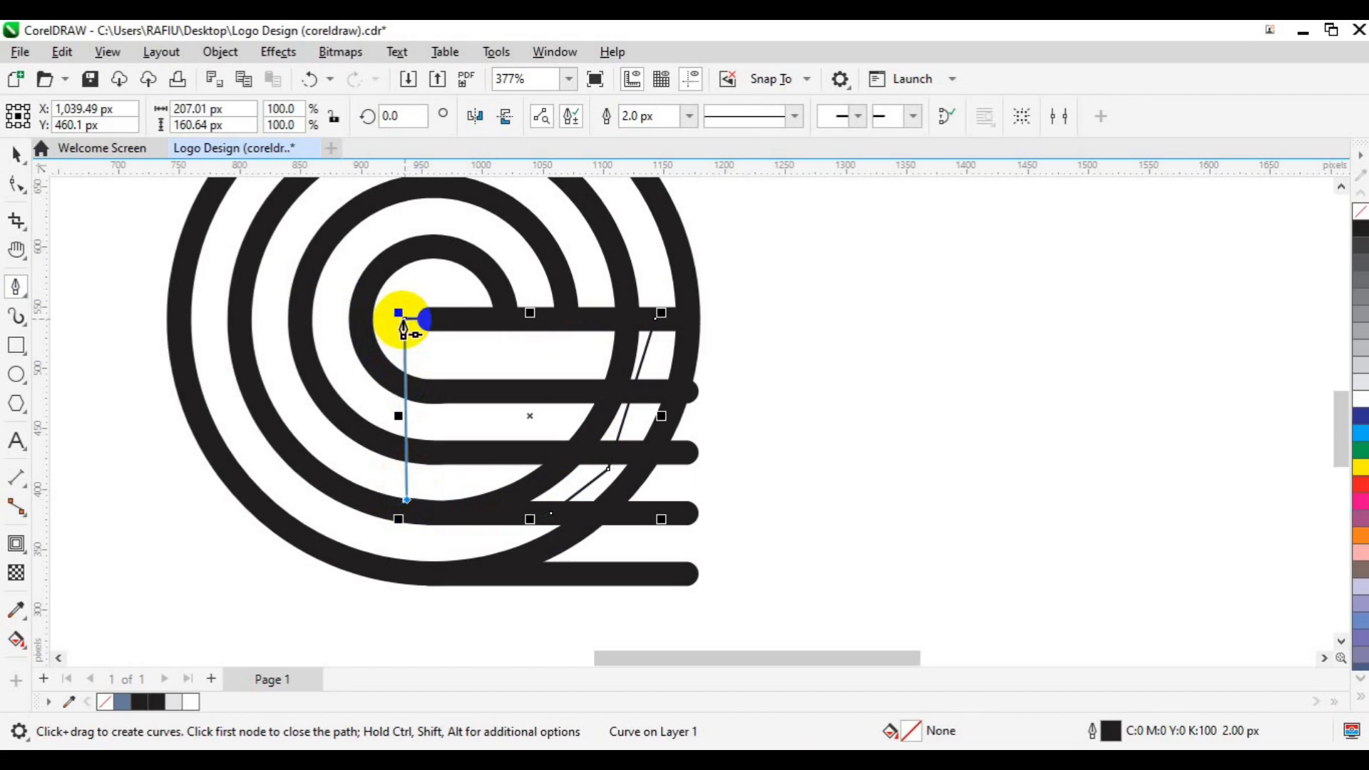
pyautogui.click(403, 318)
# Trim the third ring with the new cutter and delete the cutter outline.
pyautogui.press('space')
pyautogui.keyDown('shift'); pyautogui.click(286, 467); pyautogui.keyUp('shift')
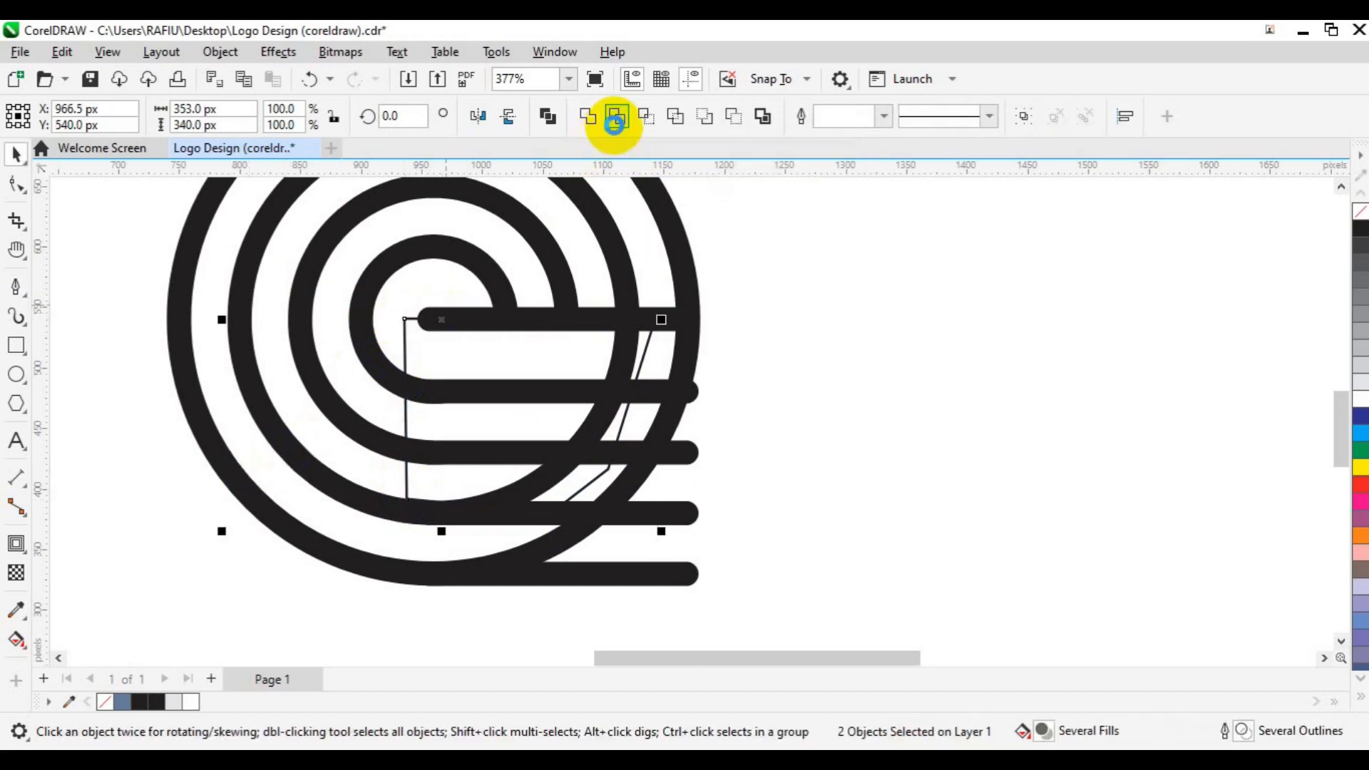
pyautogui.click(615, 125)
pyautogui.click(636, 365)
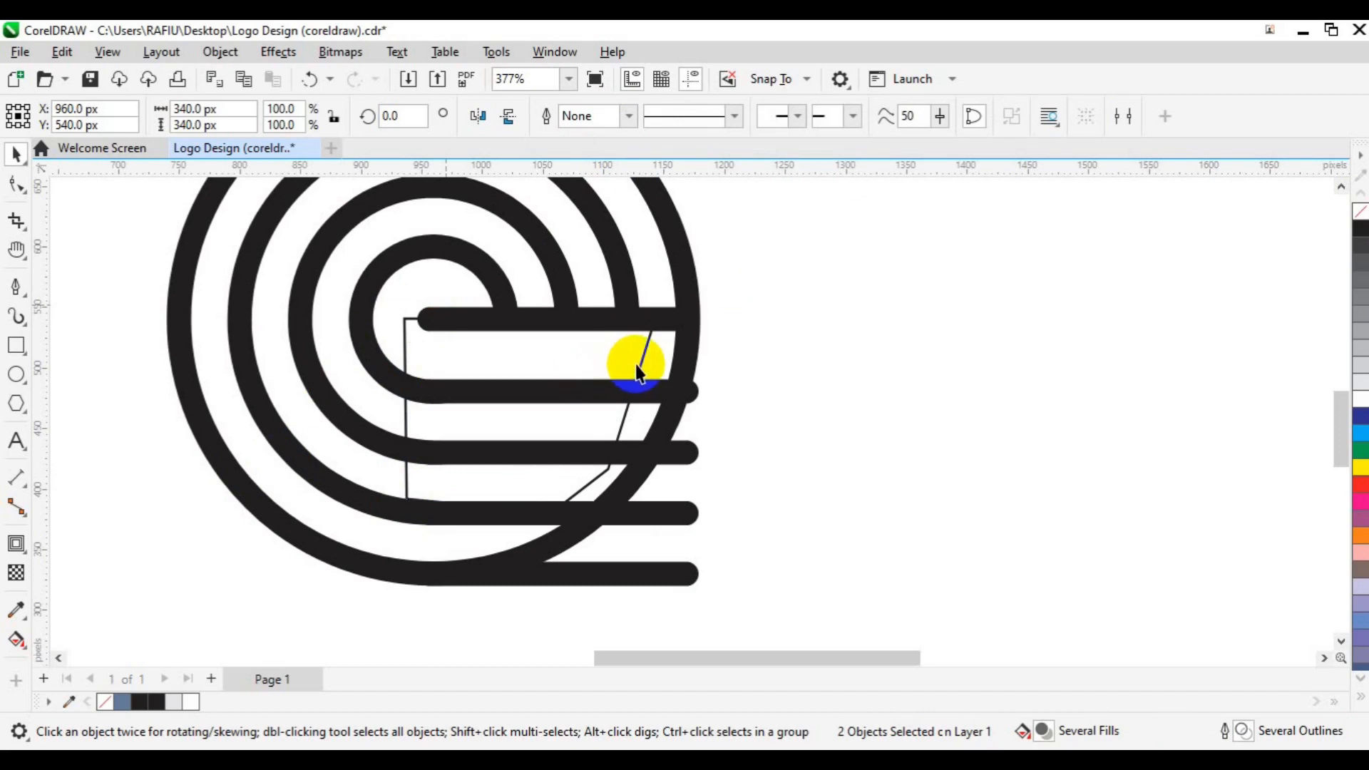
pyautogui.press('Delete')
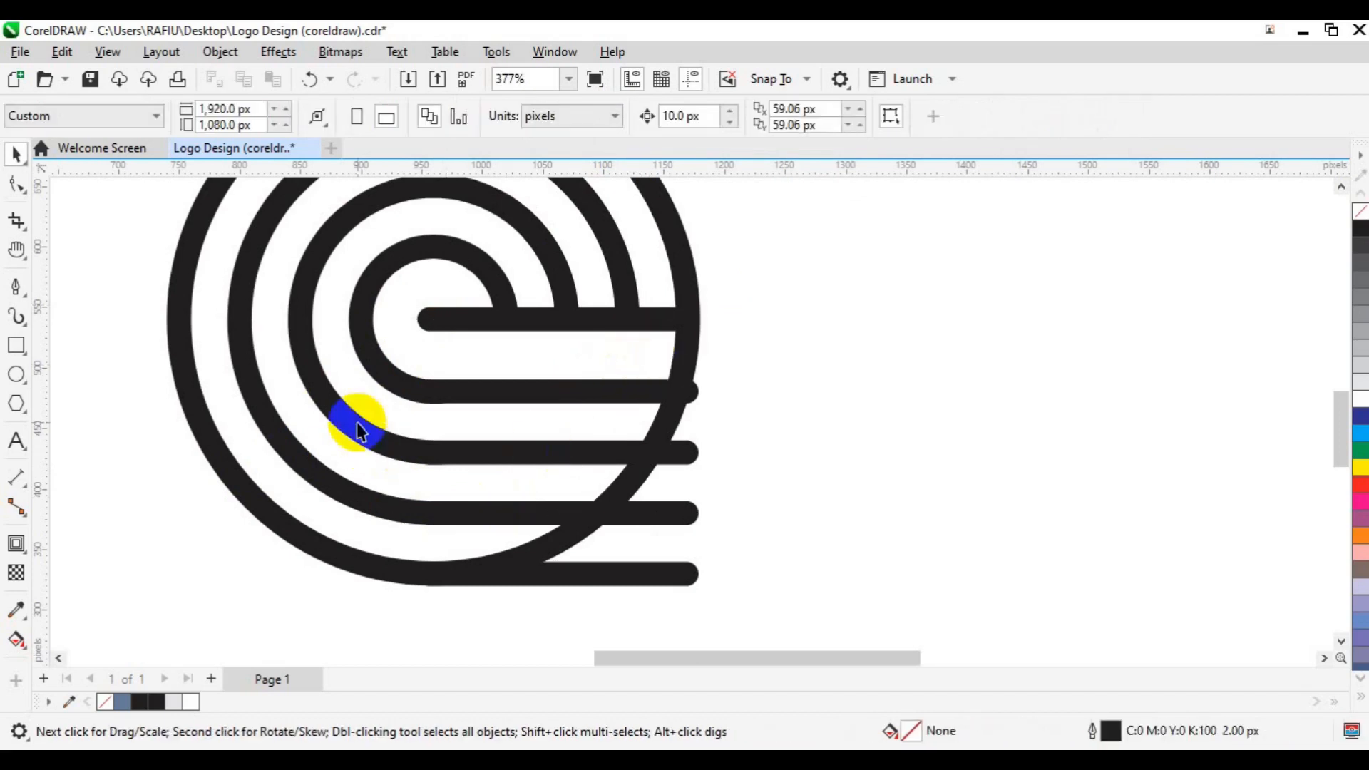
# Draw a closed Pen tool cutter about 262 × 212 px around the outermost ring's lower-right arc, from the centre line to the lowest line.
pyautogui.click(16, 288)
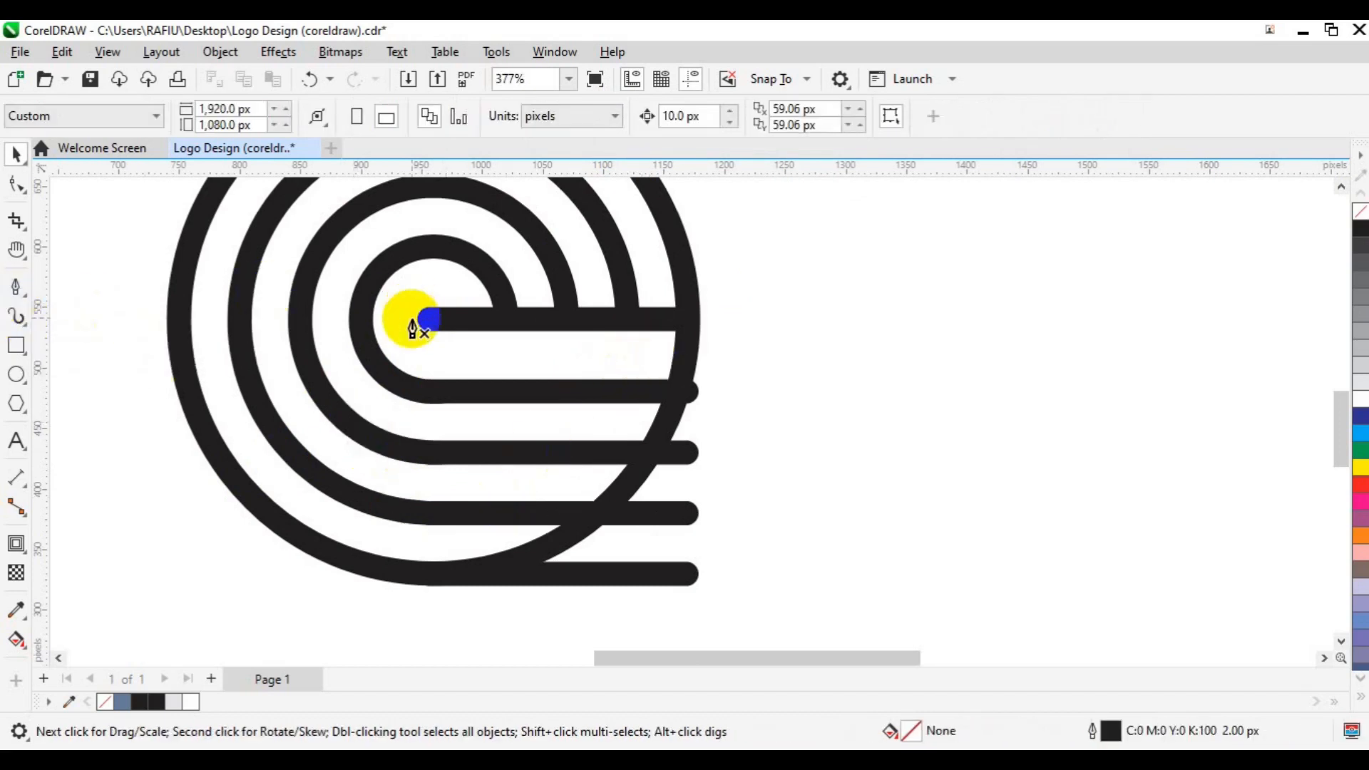
pyautogui.moveTo(413, 319); pyautogui.dragTo(711, 320)
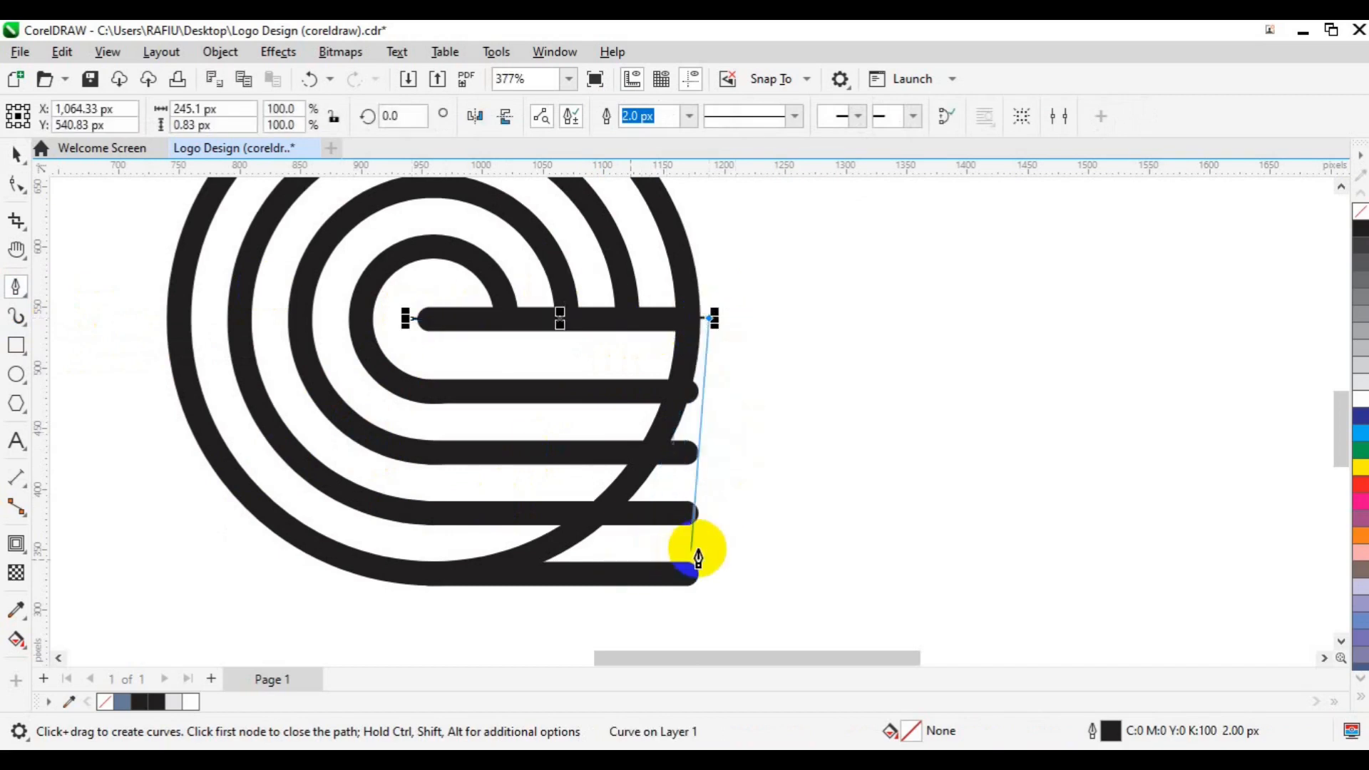
pyautogui.click(708, 546)
pyautogui.click(544, 573)
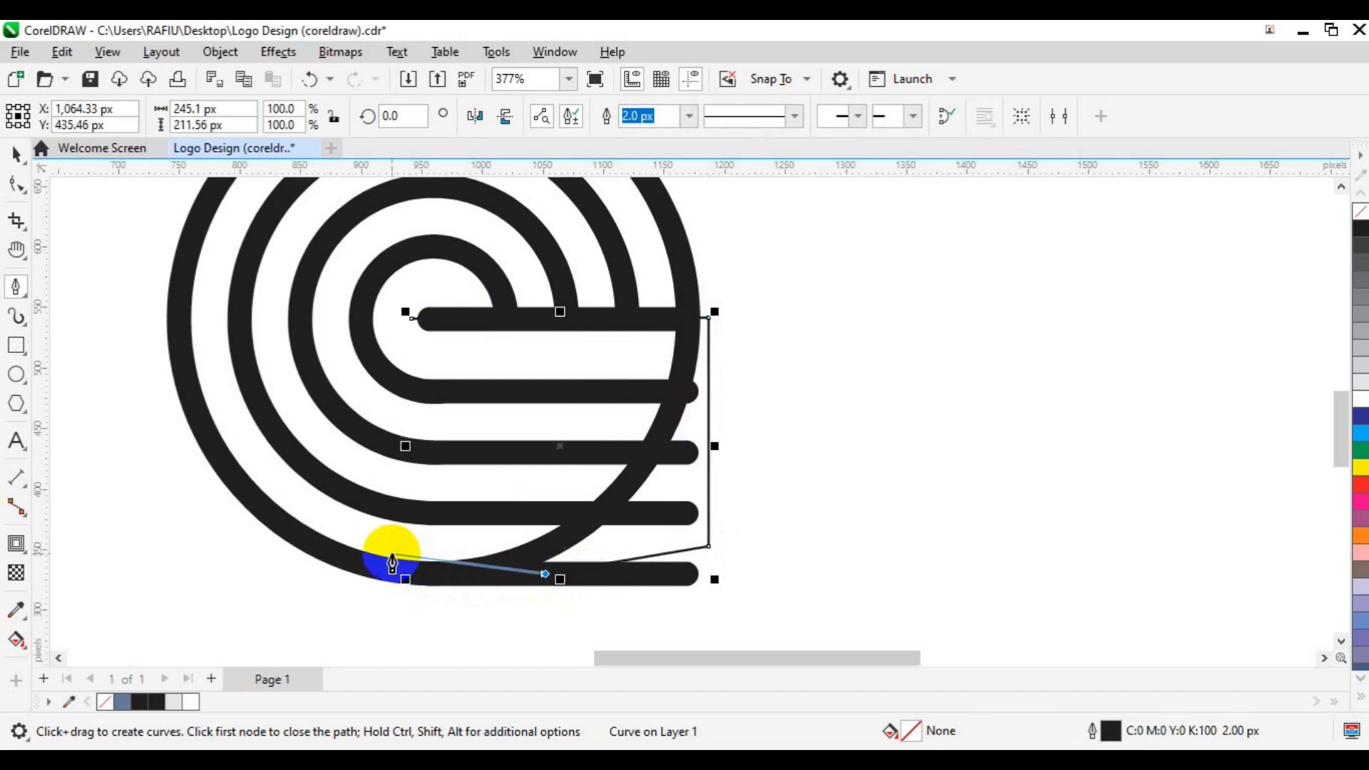
pyautogui.click(392, 555)
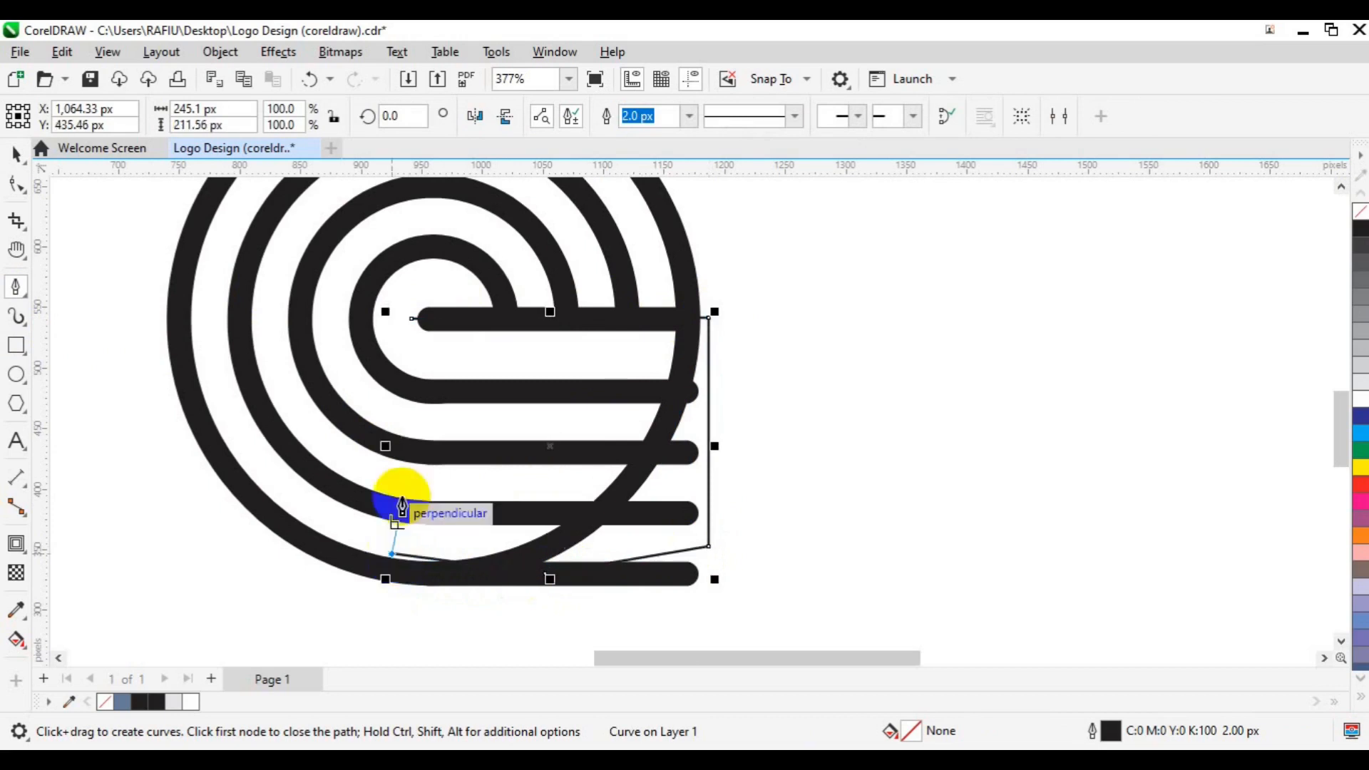
pyautogui.click(412, 321)
# Try to trim the outermost ring with the large cutter before converting its outline.
pyautogui.press('space')
pyautogui.keyDown('shift'); pyautogui.click(273, 528); pyautogui.keyUp('shift')
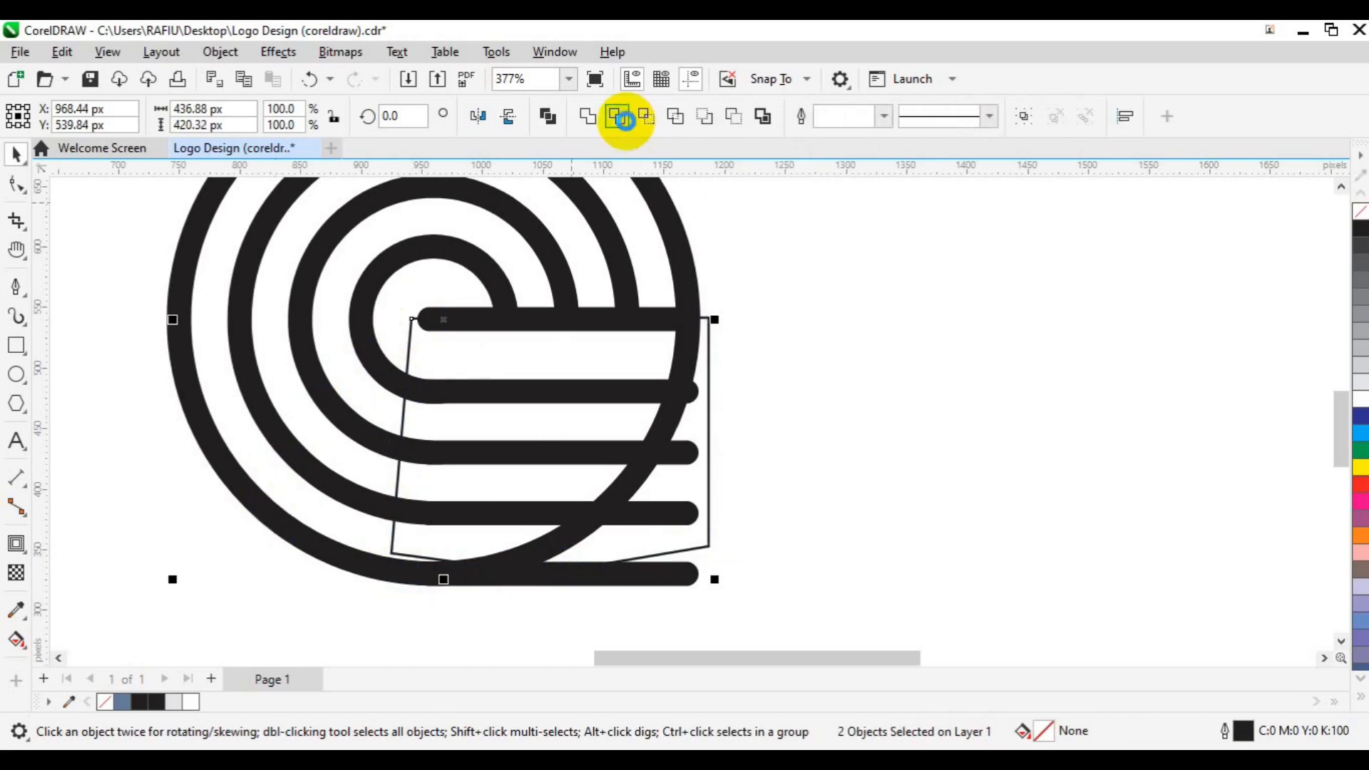
pyautogui.click(625, 120)
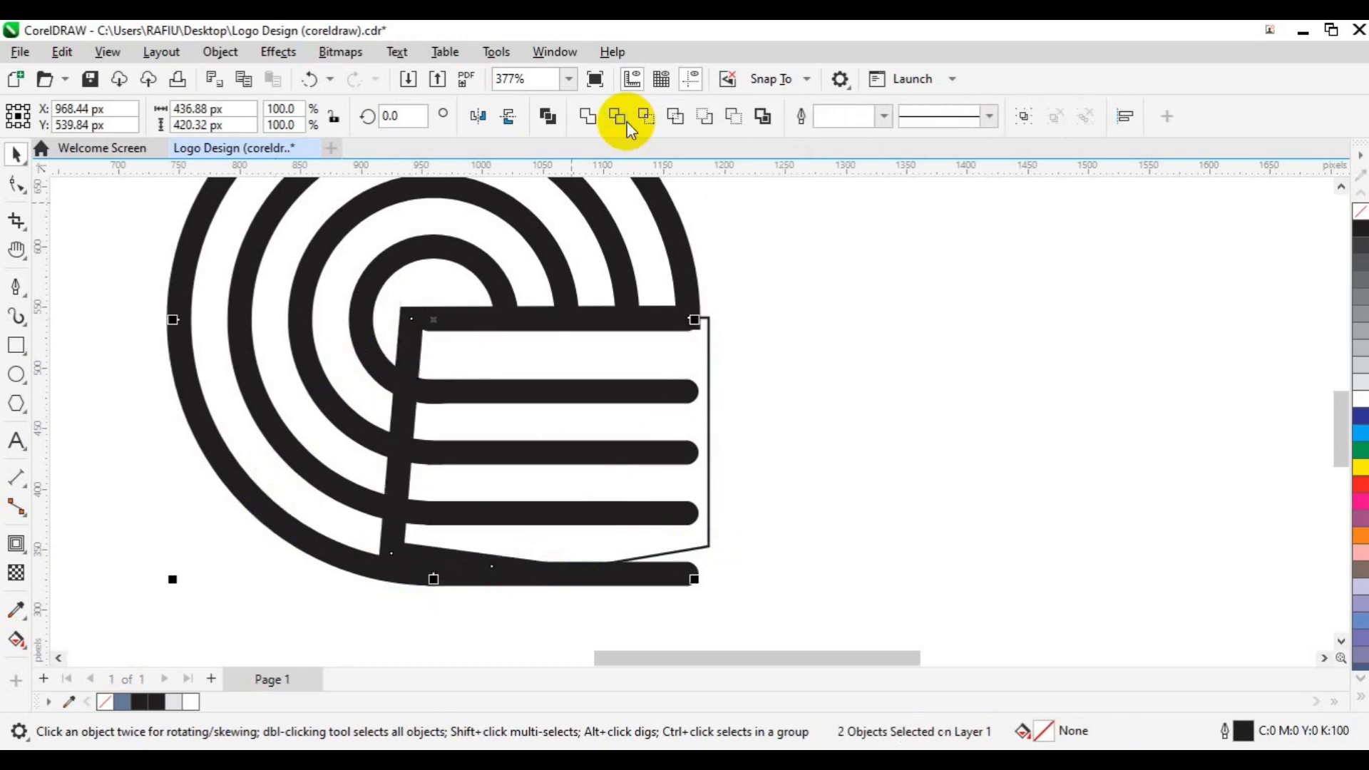
pyautogui.click(769, 277)
# Convert the outline of the outermost ring to an object.
pyautogui.click(690, 275)
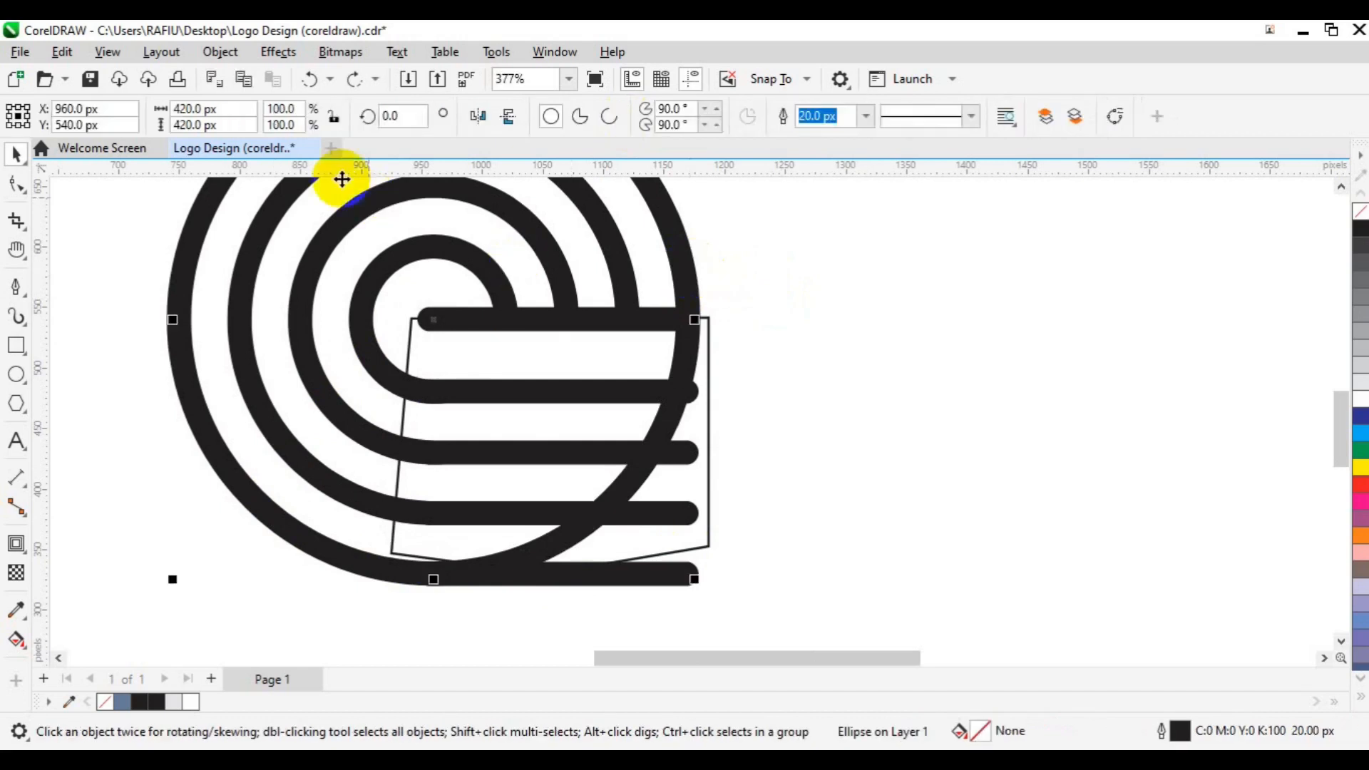
pyautogui.click(220, 52)
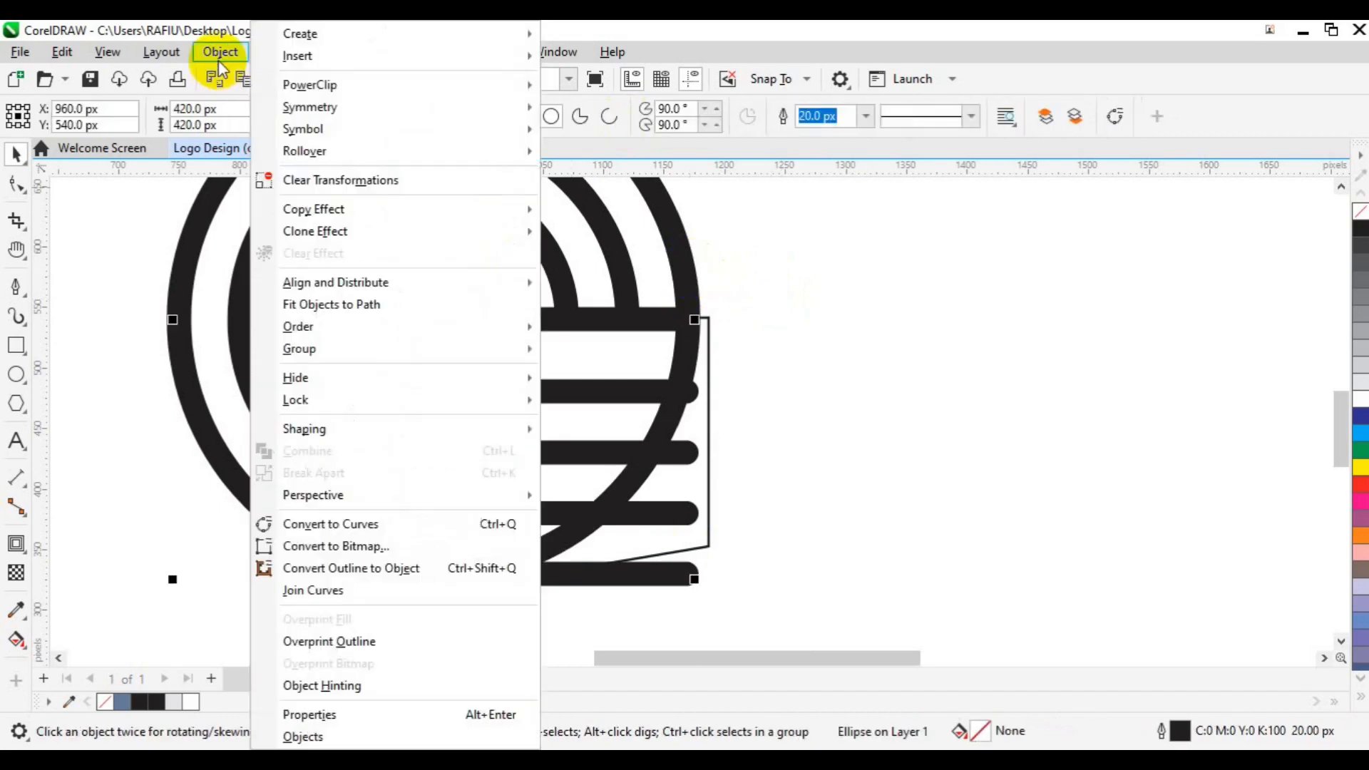
pyautogui.click(381, 568)
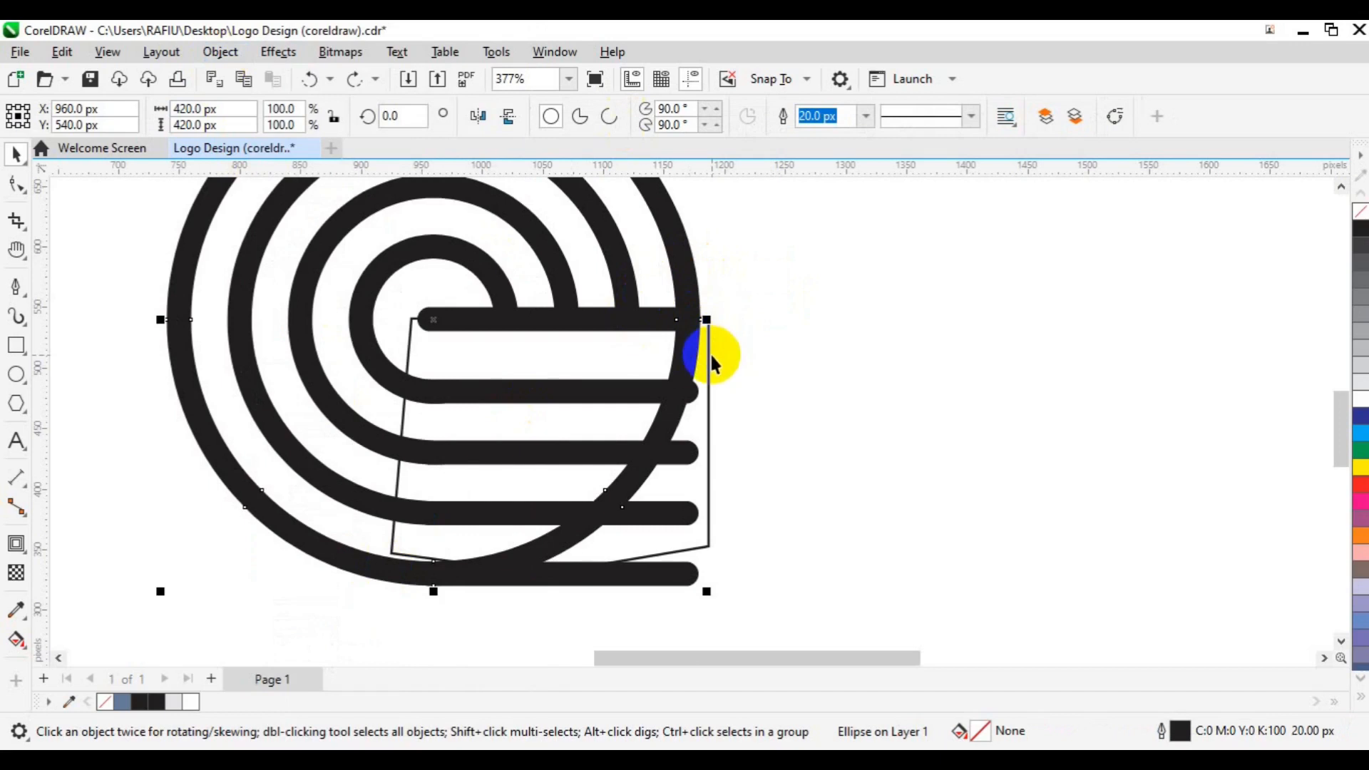
# Trim the converted outermost ring with the large cutter and remove the cutter outline.
pyautogui.click(684, 272)
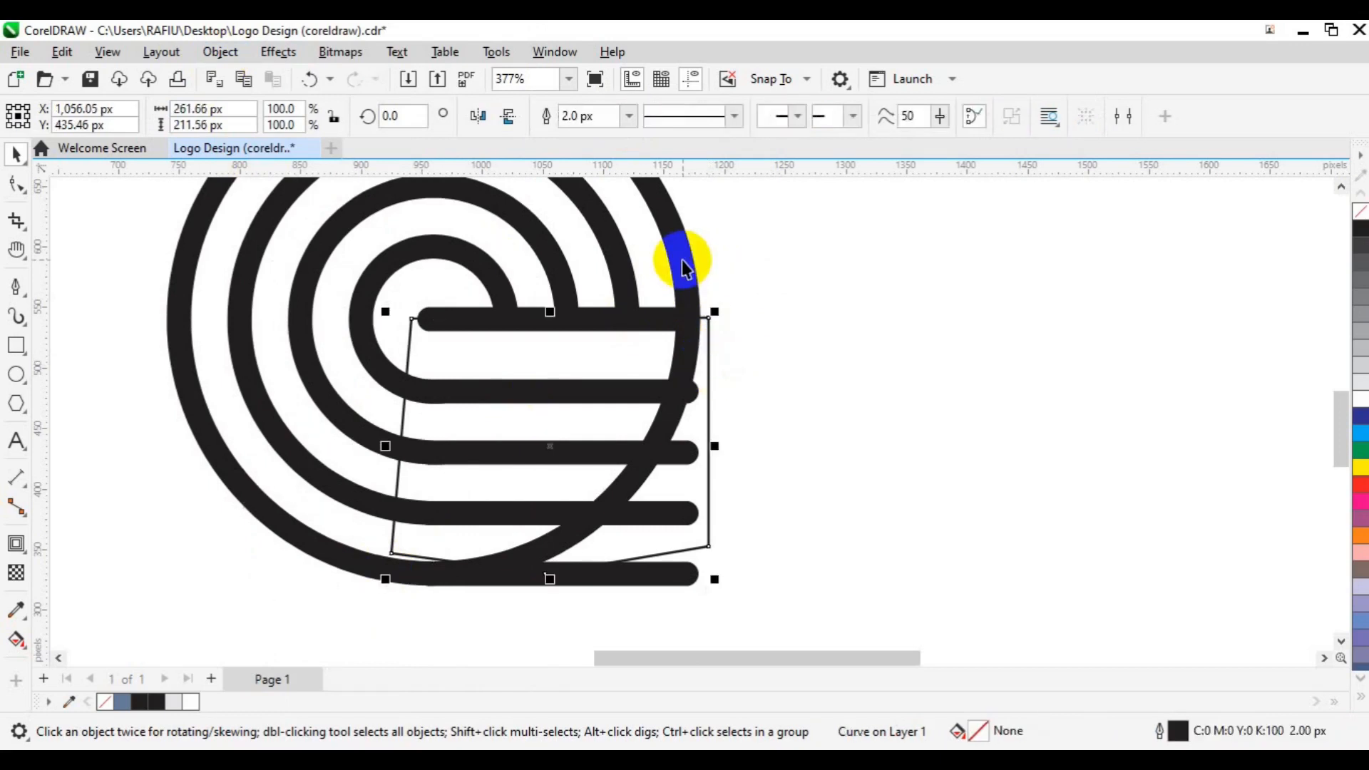
pyautogui.keyDown('shift'); pyautogui.click(685, 268); pyautogui.keyUp('shift')
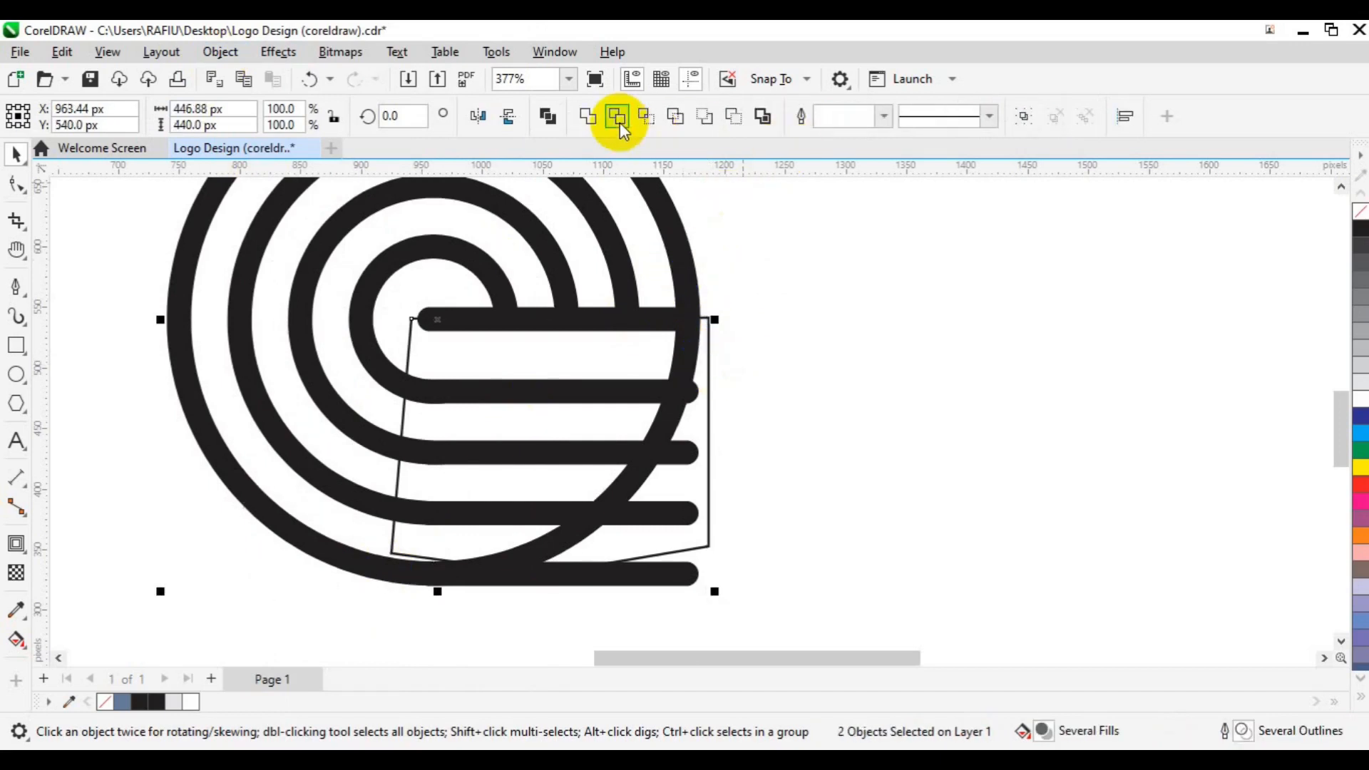
pyautogui.click(617, 117)
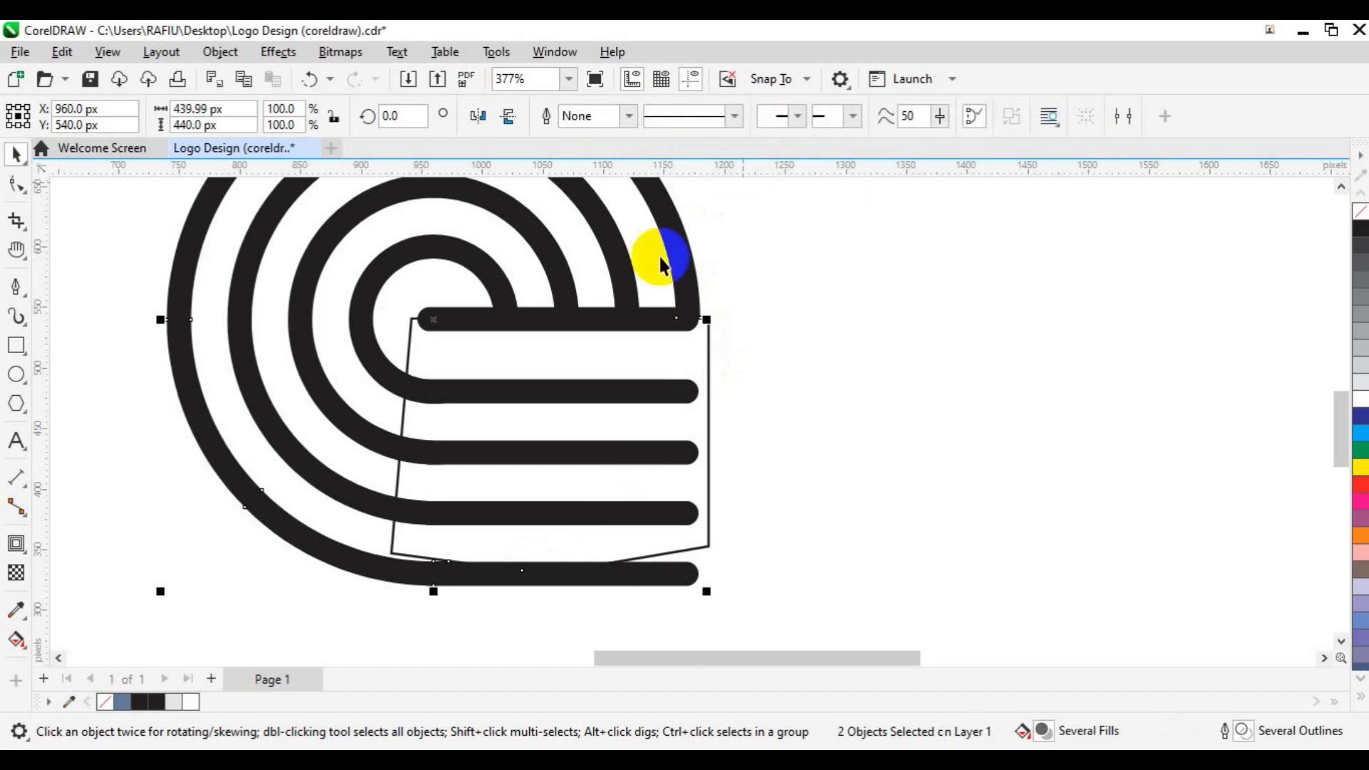
pyautogui.click(716, 475)
pyautogui.click(710, 481)
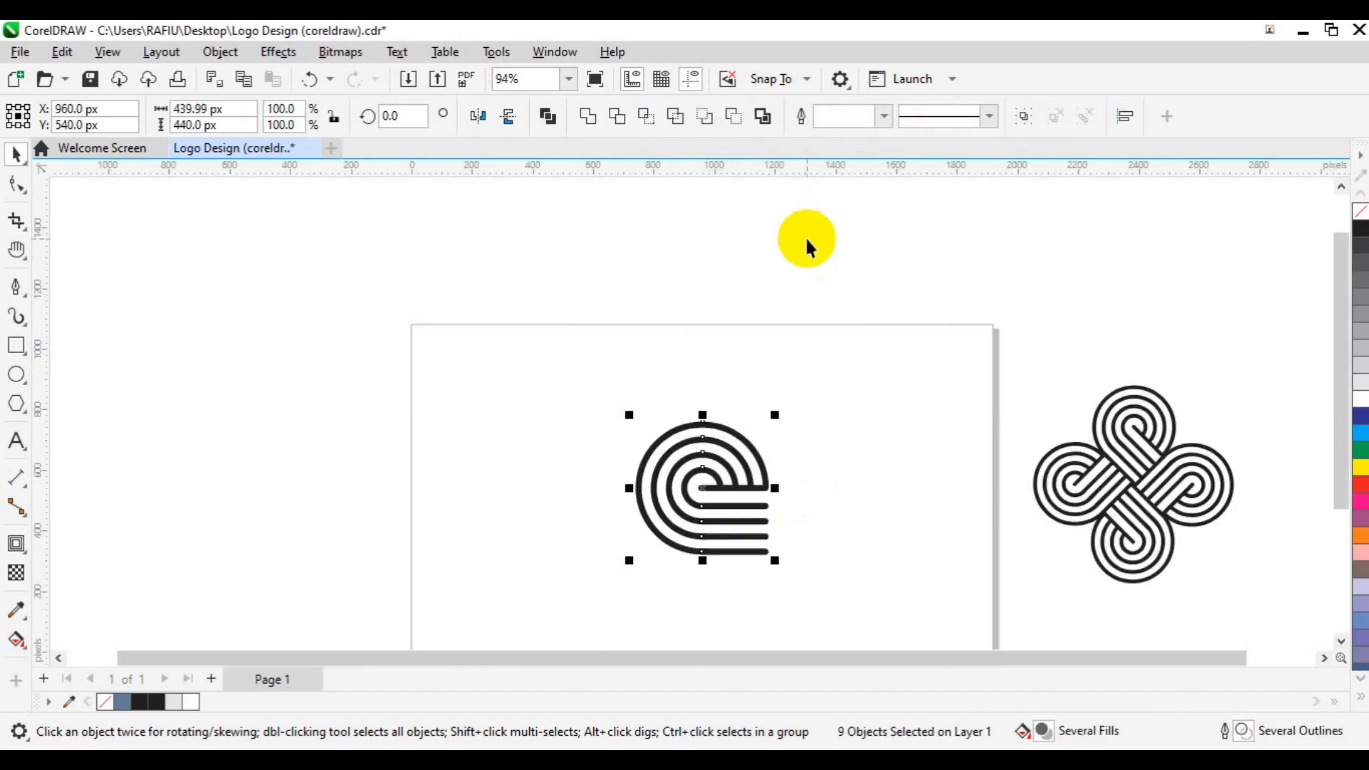
# Convert the outlines of the five horizontal lines to objects.
pyautogui.click(807, 239)
pyautogui.click(837, 469)
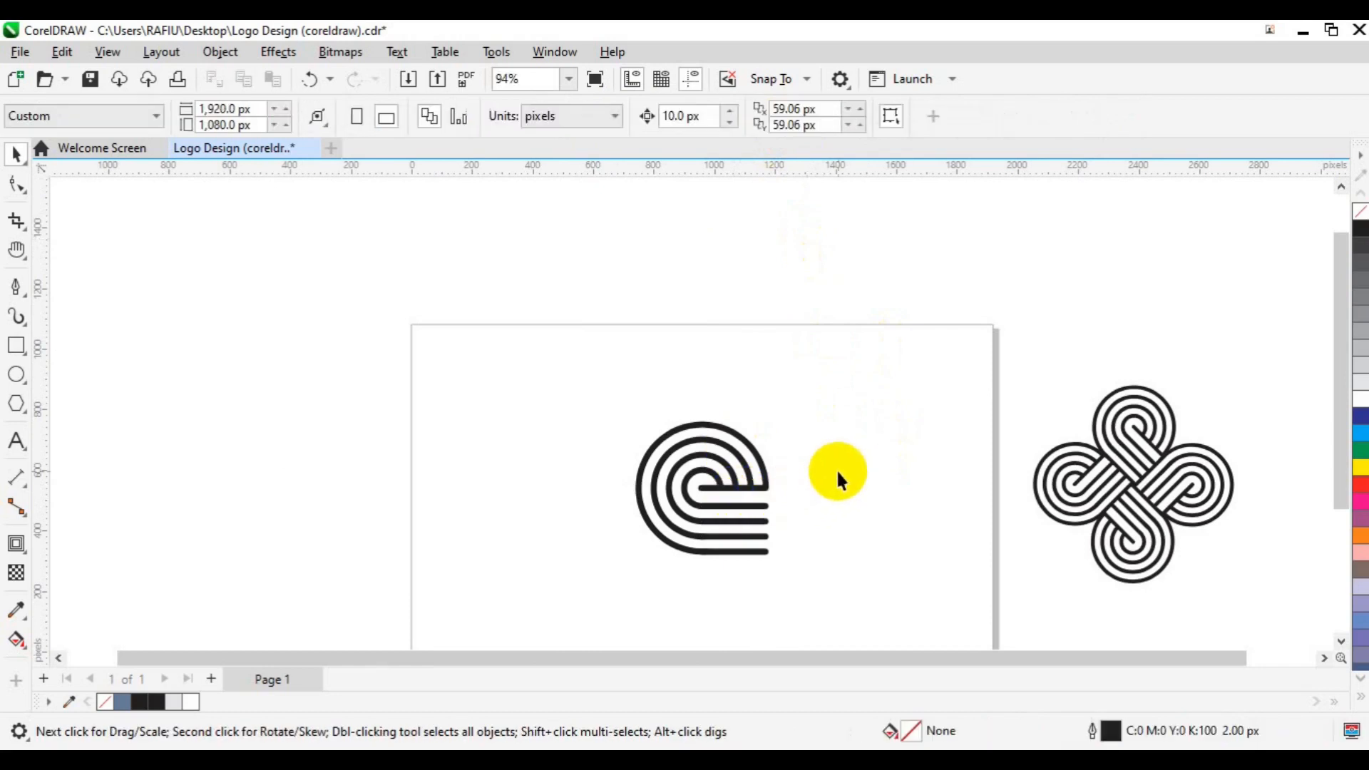
pyautogui.moveTo(698, 544); pyautogui.dragTo(668, 582)
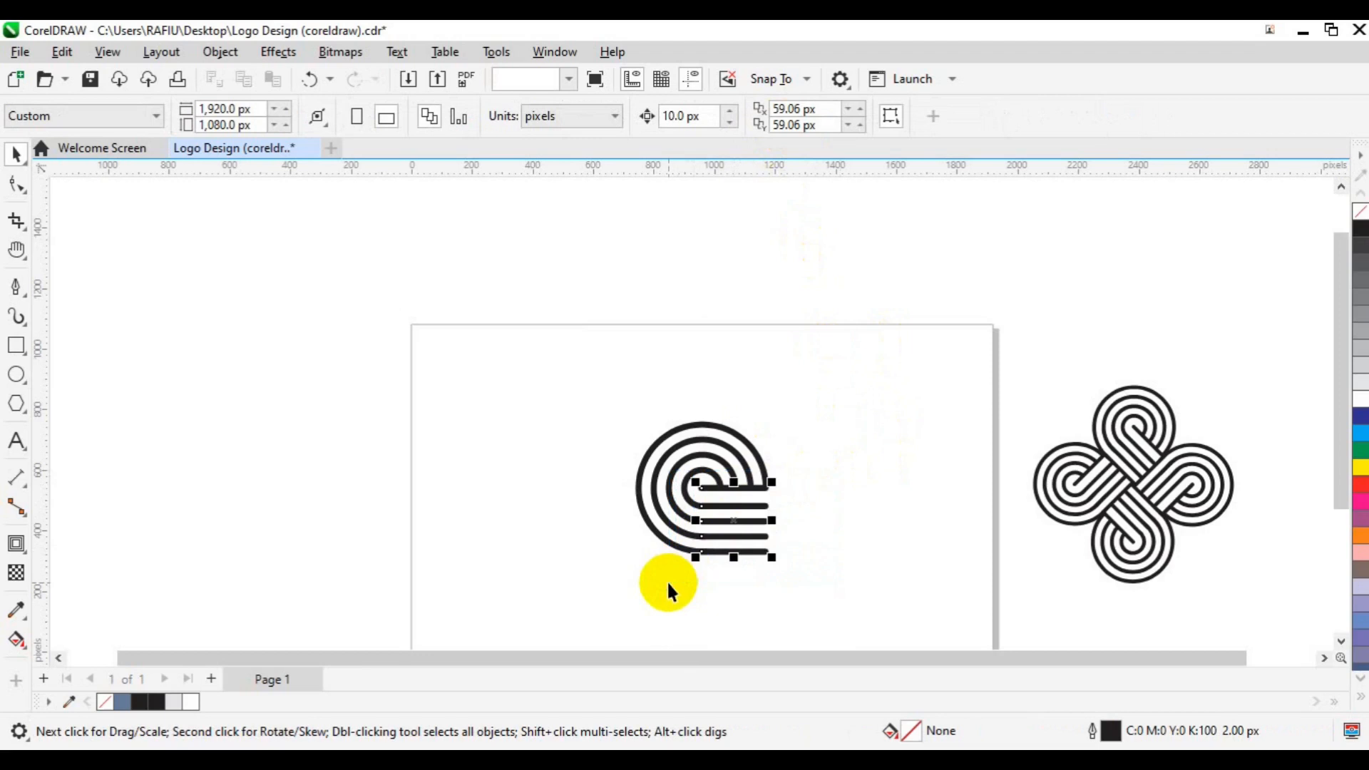
pyautogui.click(221, 54)
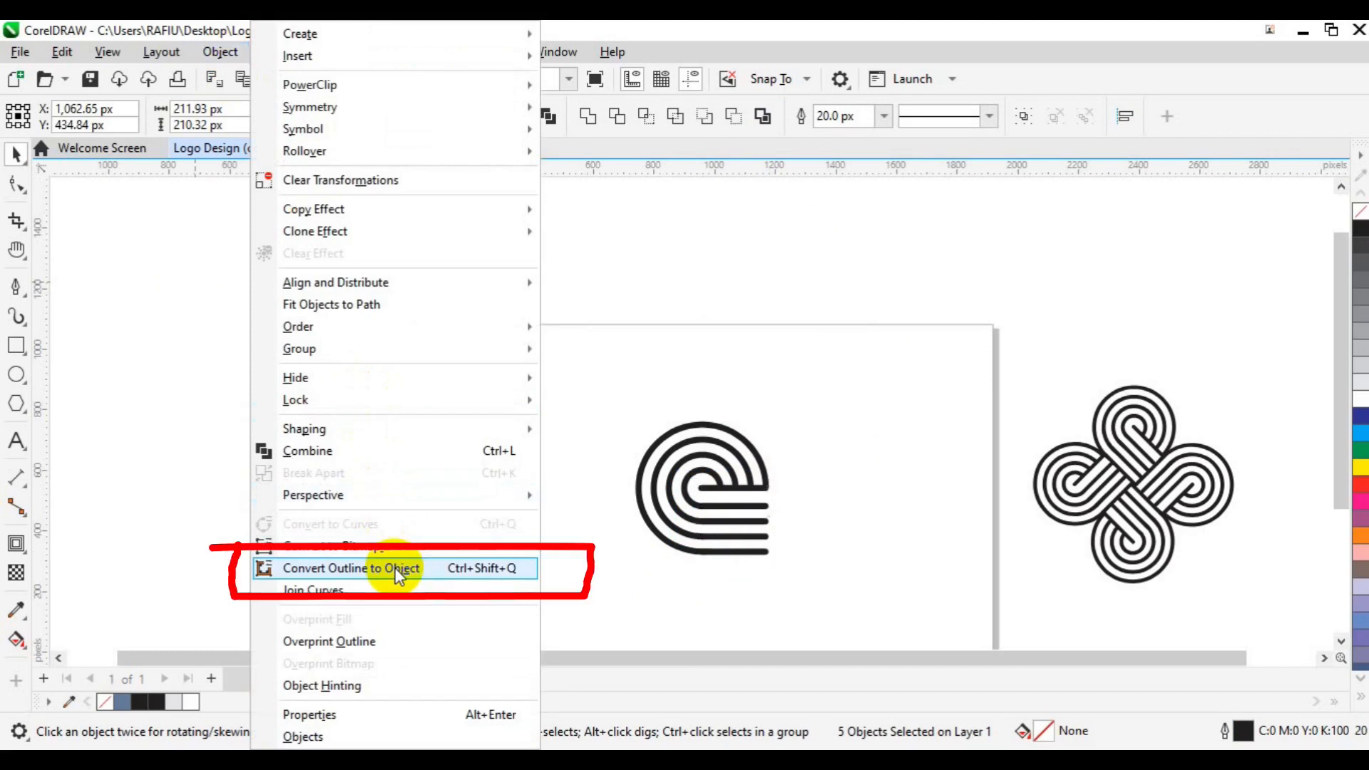
pyautogui.click(395, 568)
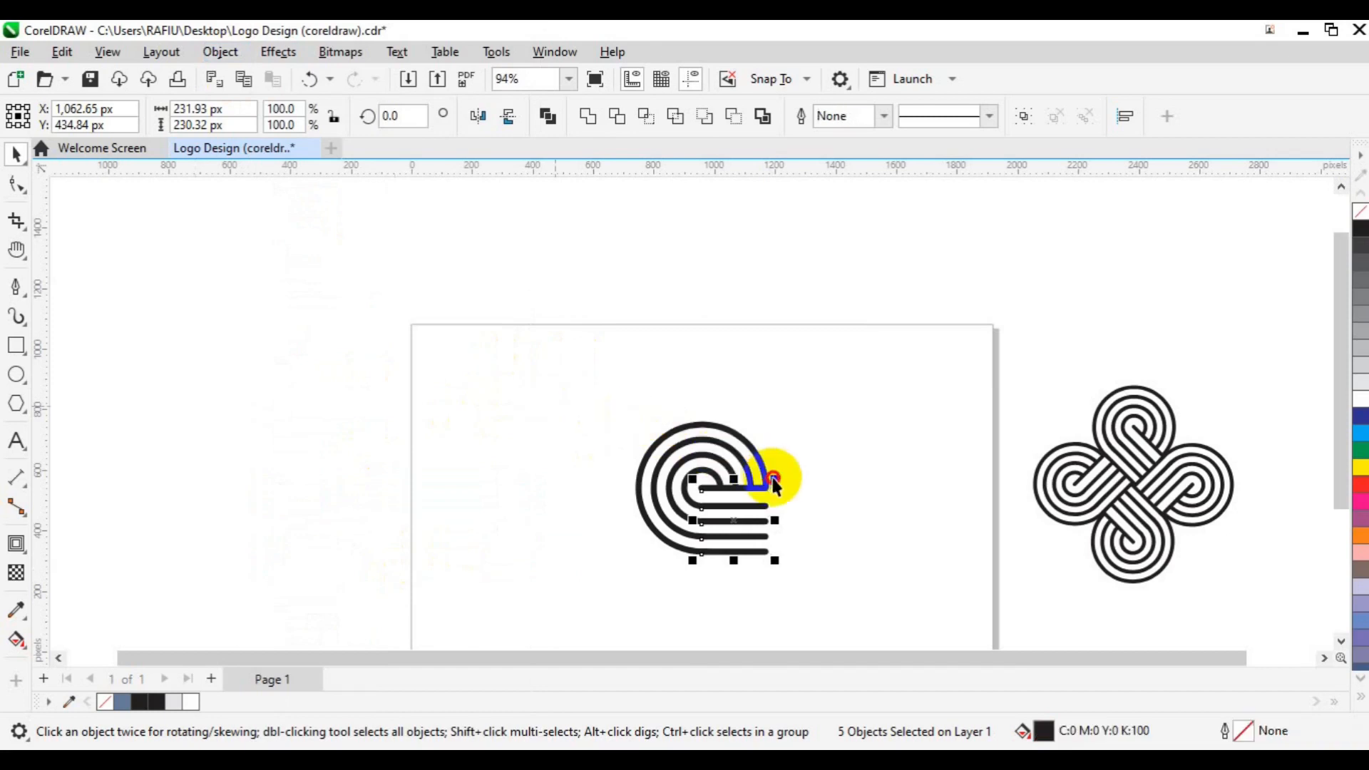
# Group all nine ring and line objects of the loop.
pyautogui.click(844, 568)
pyautogui.moveTo(844, 569); pyautogui.dragTo(859, 578)
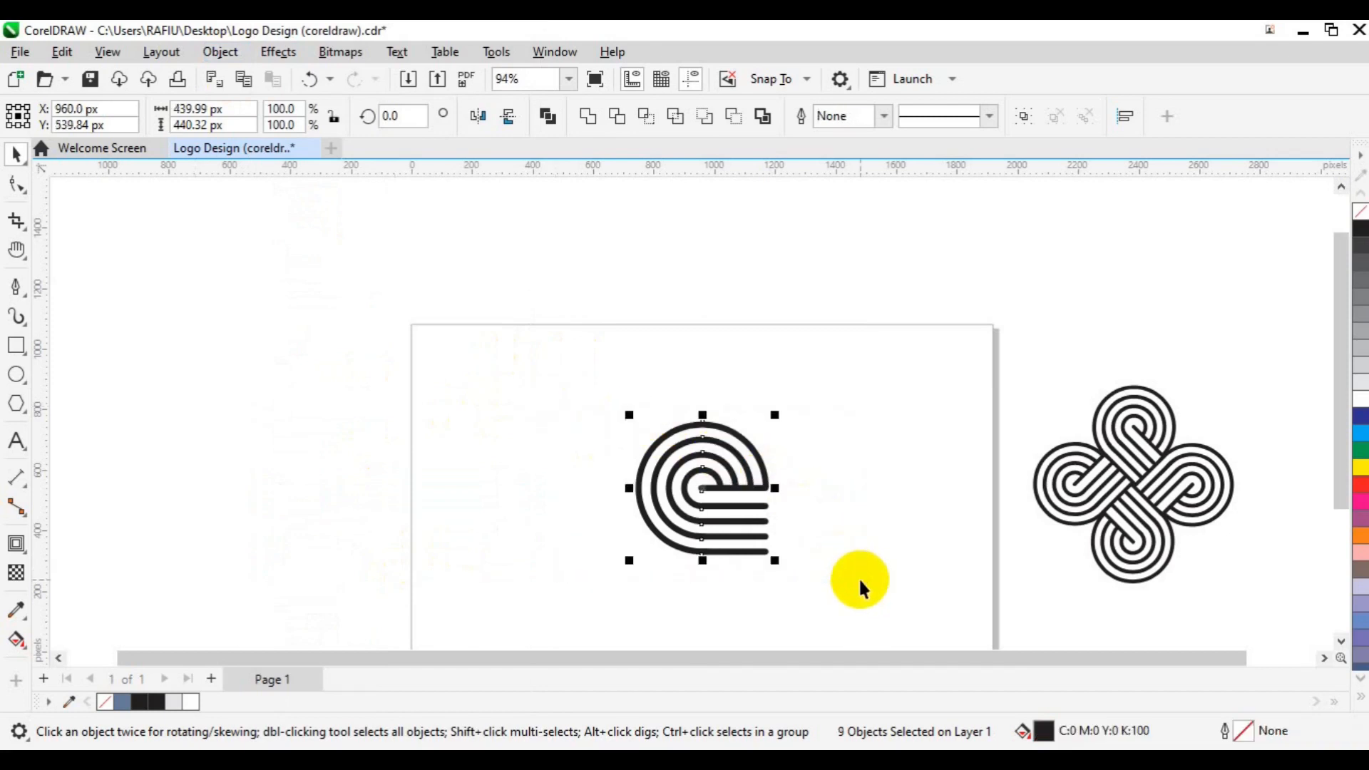
pyautogui.click(1021, 126)
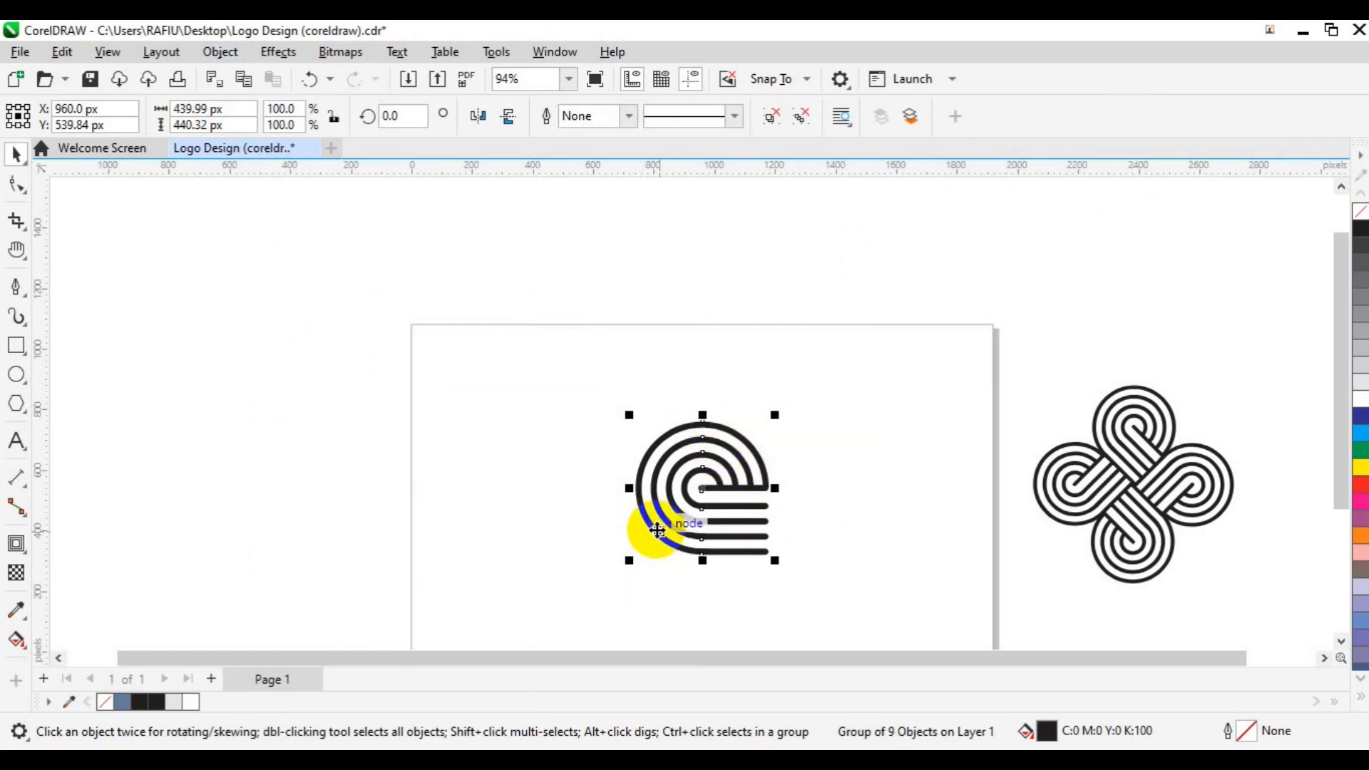
# Duplicate the loop group and place the copy to the right of the original, at about X 1332, Y 510 px.
pyautogui.hotkey('ctrl', 'c')
pyautogui.hotkey('ctrl', 'v')
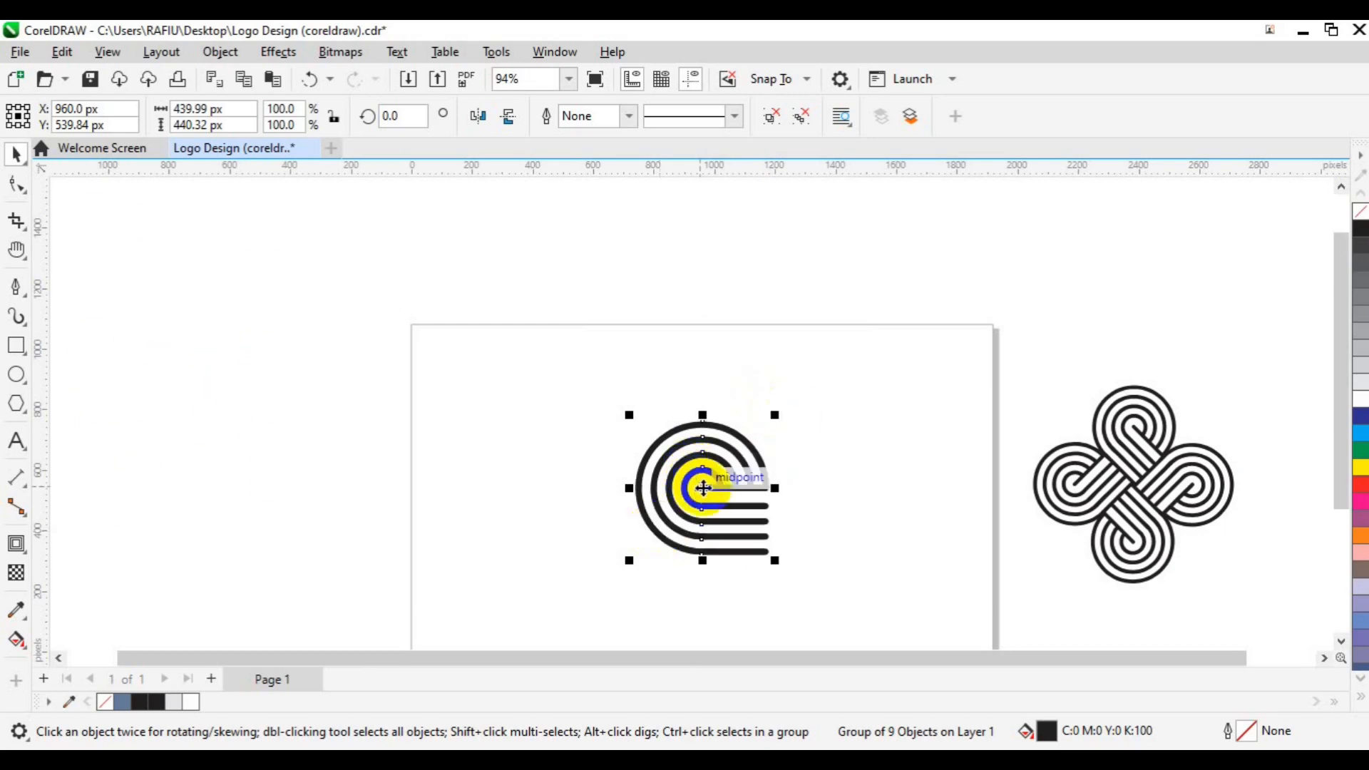
pyautogui.moveTo(703, 489); pyautogui.dragTo(815, 497)
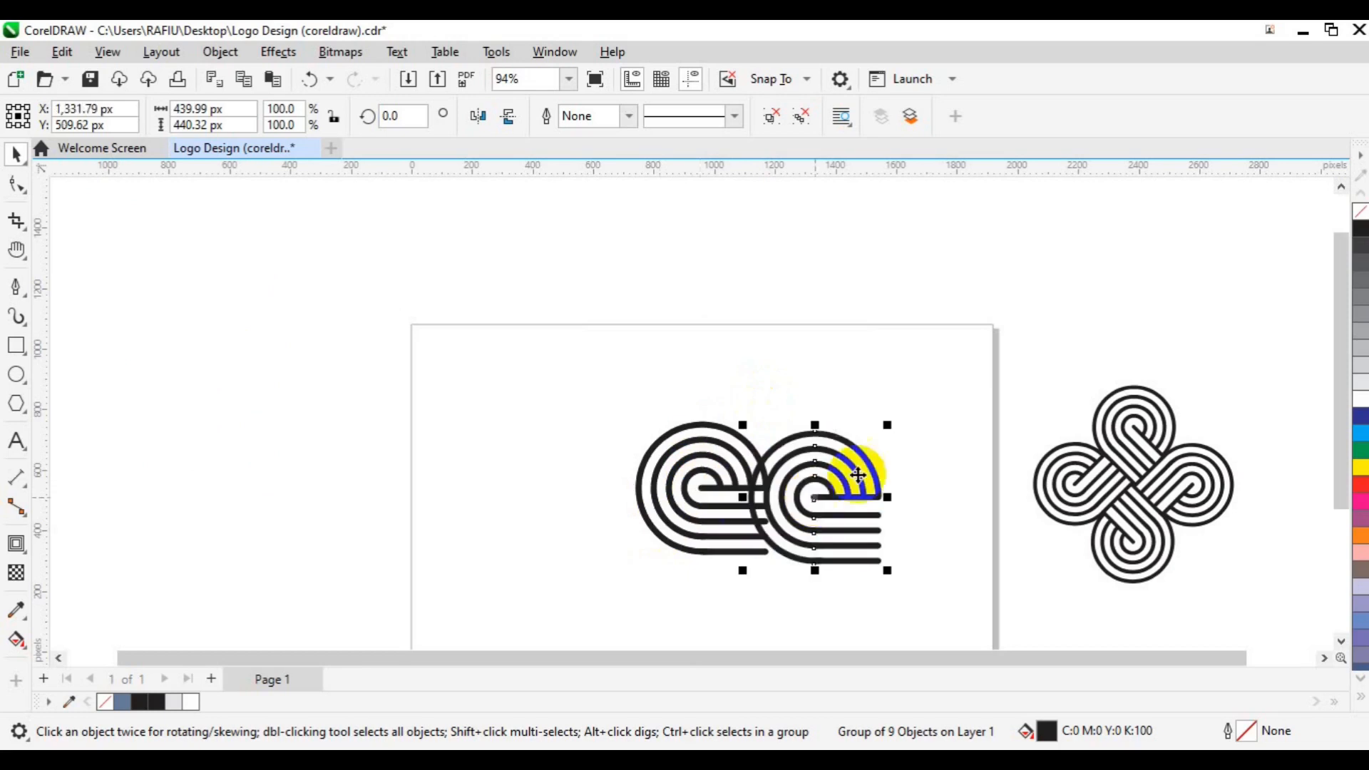
# Rotate the copied loop by 90 degrees.
pyautogui.click(404, 120)
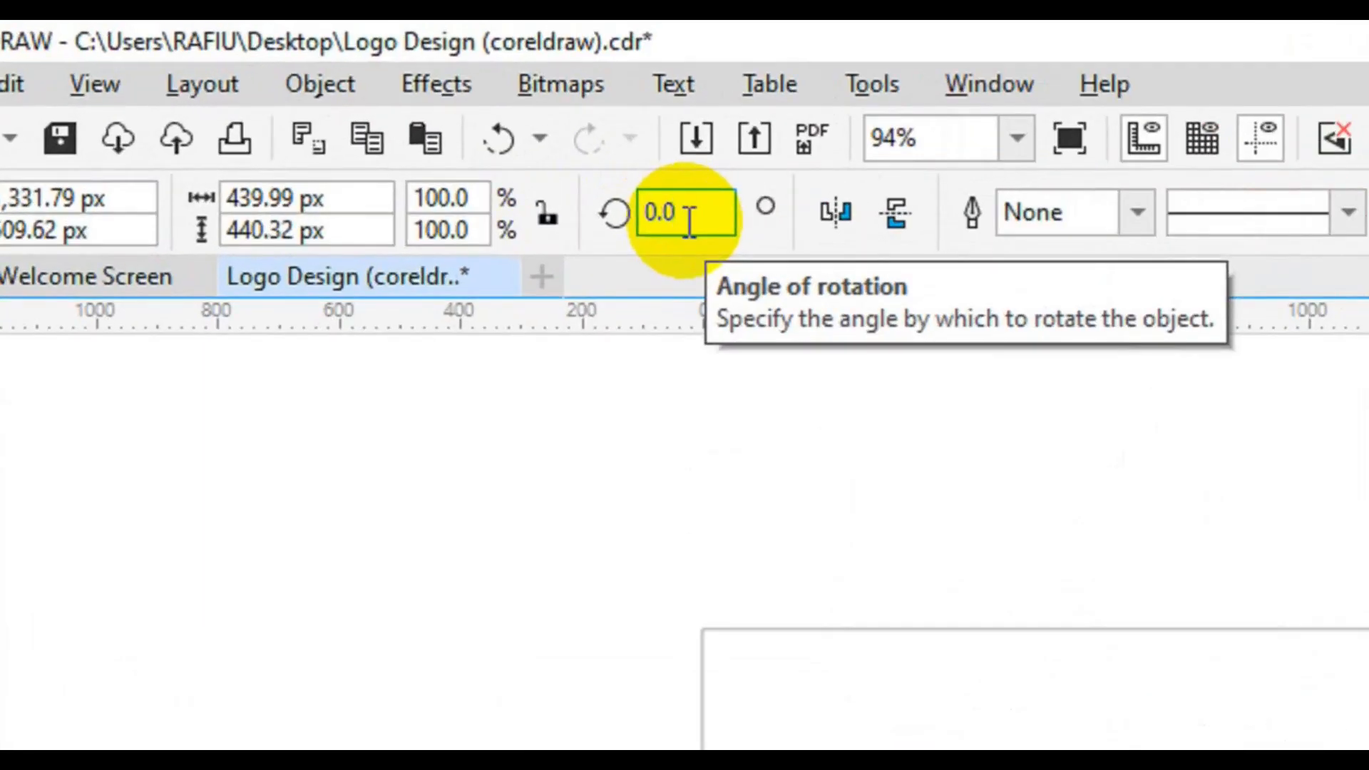
pyautogui.doubleClick(405, 120)
pyautogui.write('9')
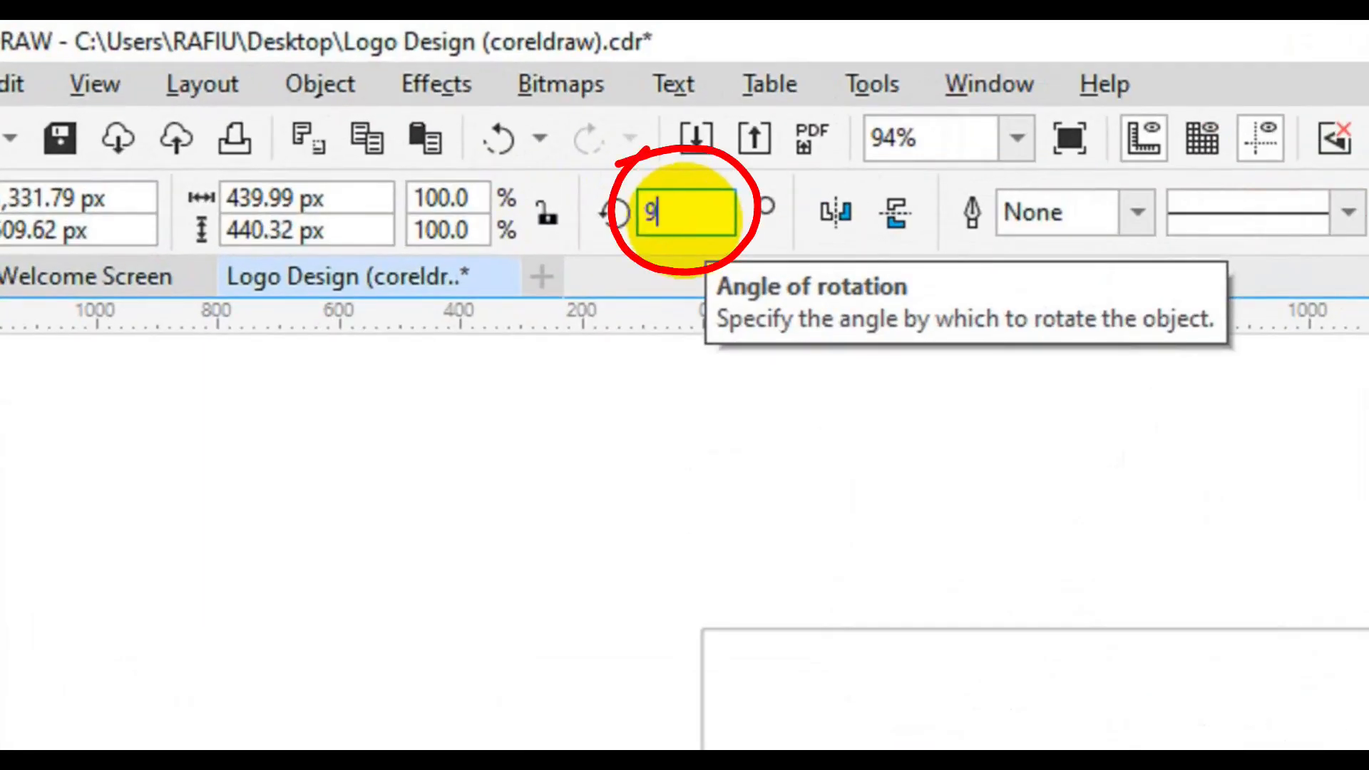
pyautogui.write('0')
pyautogui.click(686, 218)
pyautogui.press('Return')
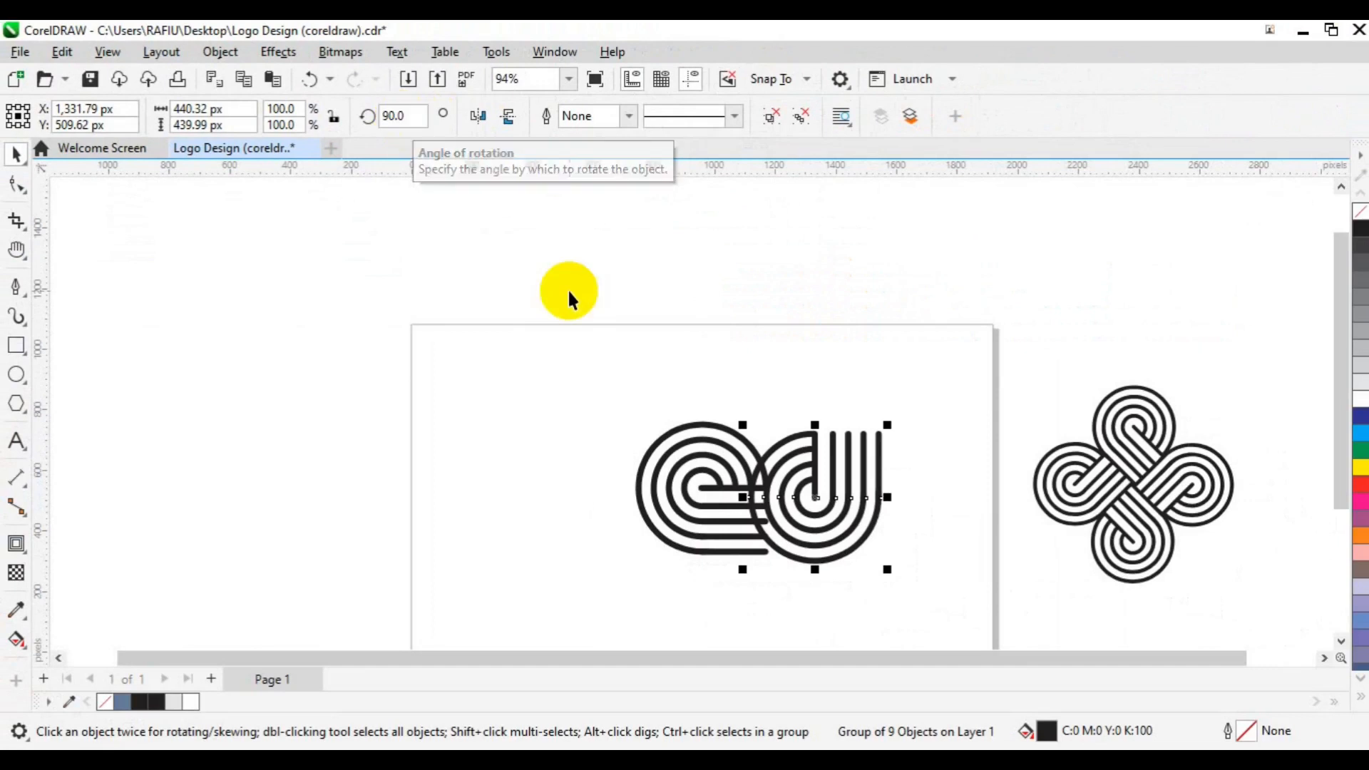
# Move the rotated loop directly below the original so their edges meet, at about X 956, Y 105 px.
pyautogui.scroll(2, 567, 288)
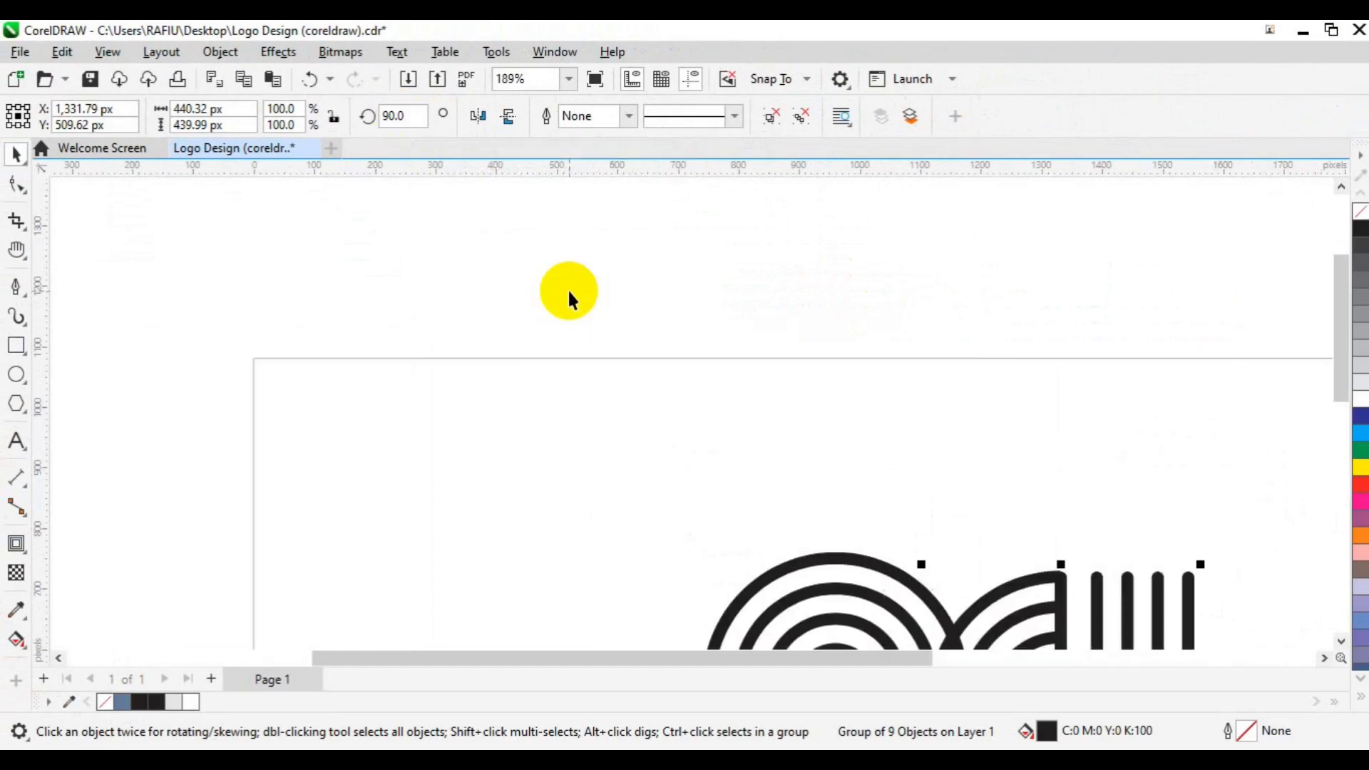
pyautogui.press('h')
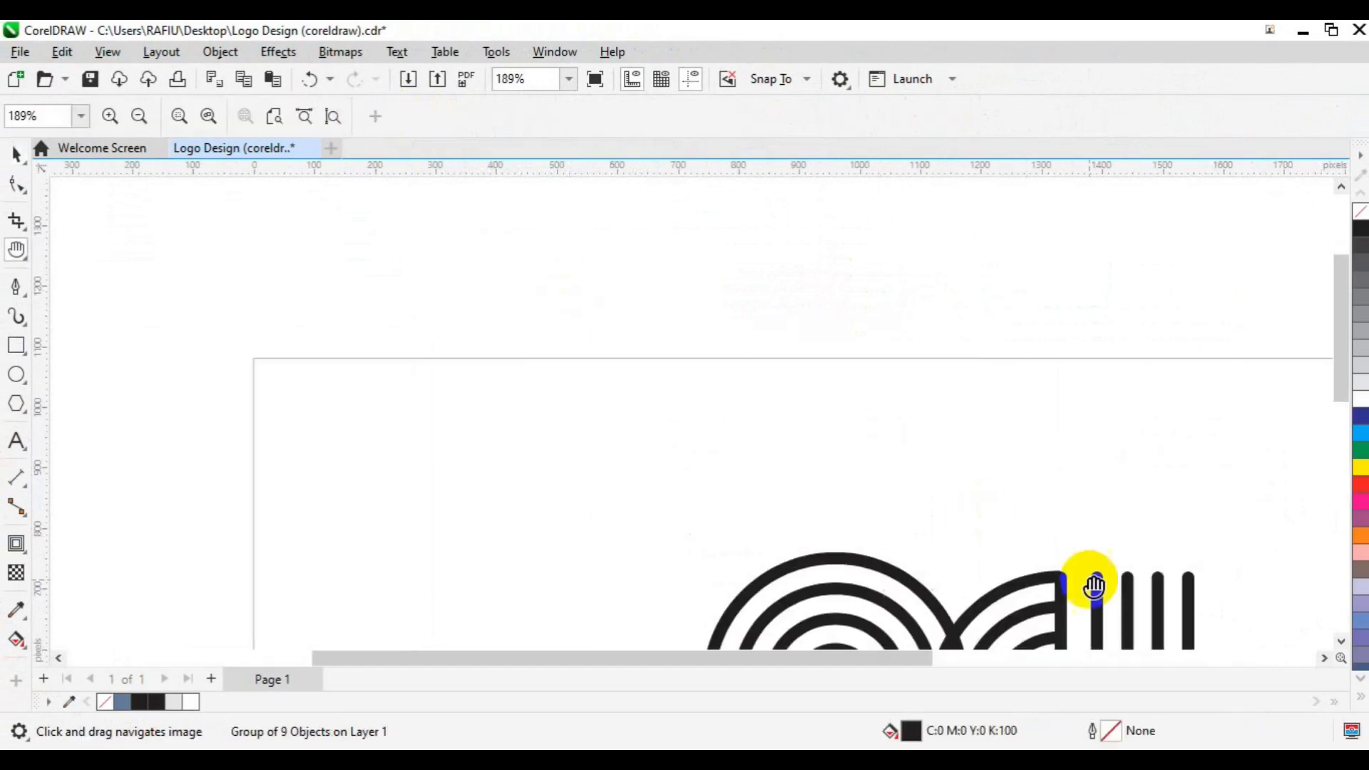
pyautogui.moveTo(1093, 585); pyautogui.dragTo(819, 257)
pyautogui.press('space')
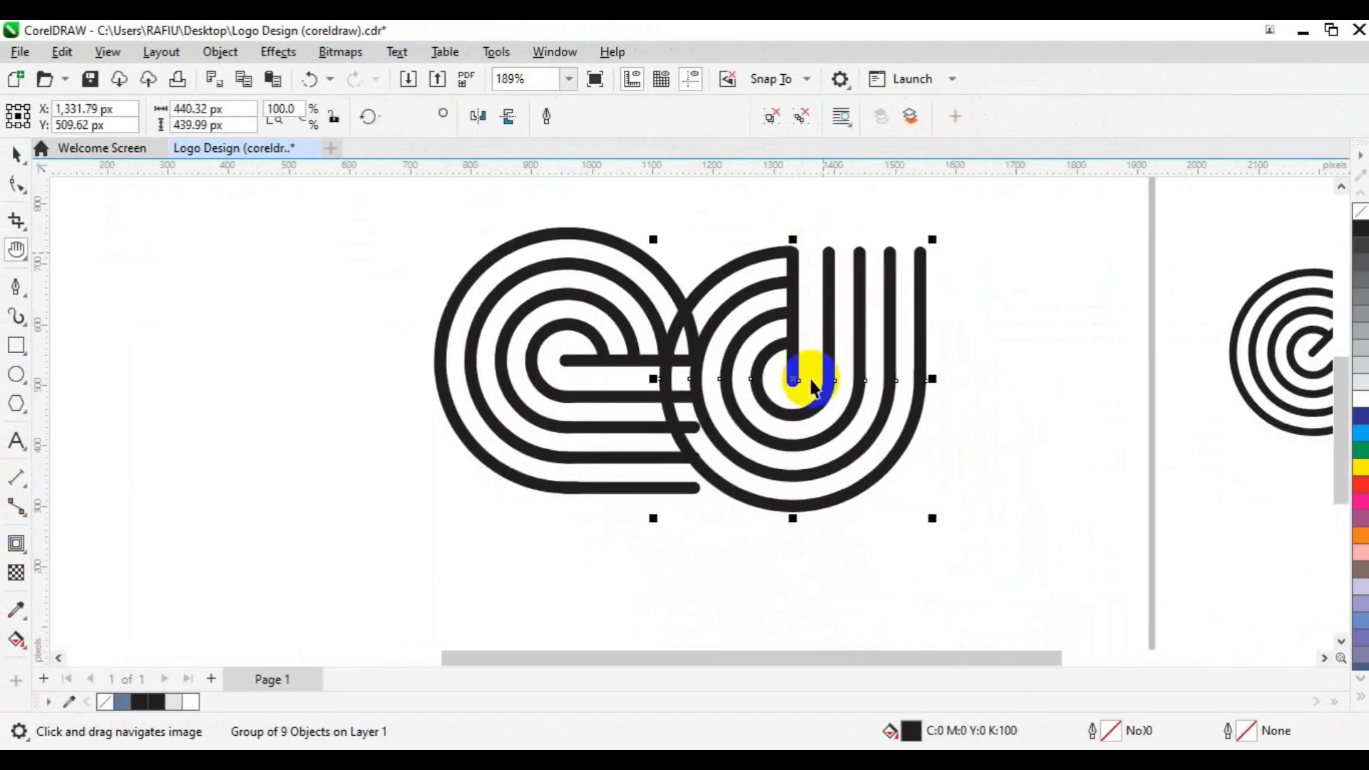
pyautogui.click(658, 567)
pyautogui.moveTo(658, 567); pyautogui.dragTo(563, 628)
# Group the upper loop and the rotated lower loop together.
pyautogui.scroll(-1, 628, 579)
pyautogui.press('h')
pyautogui.moveTo(693, 576); pyautogui.dragTo(687, 481)
pyautogui.press('space')
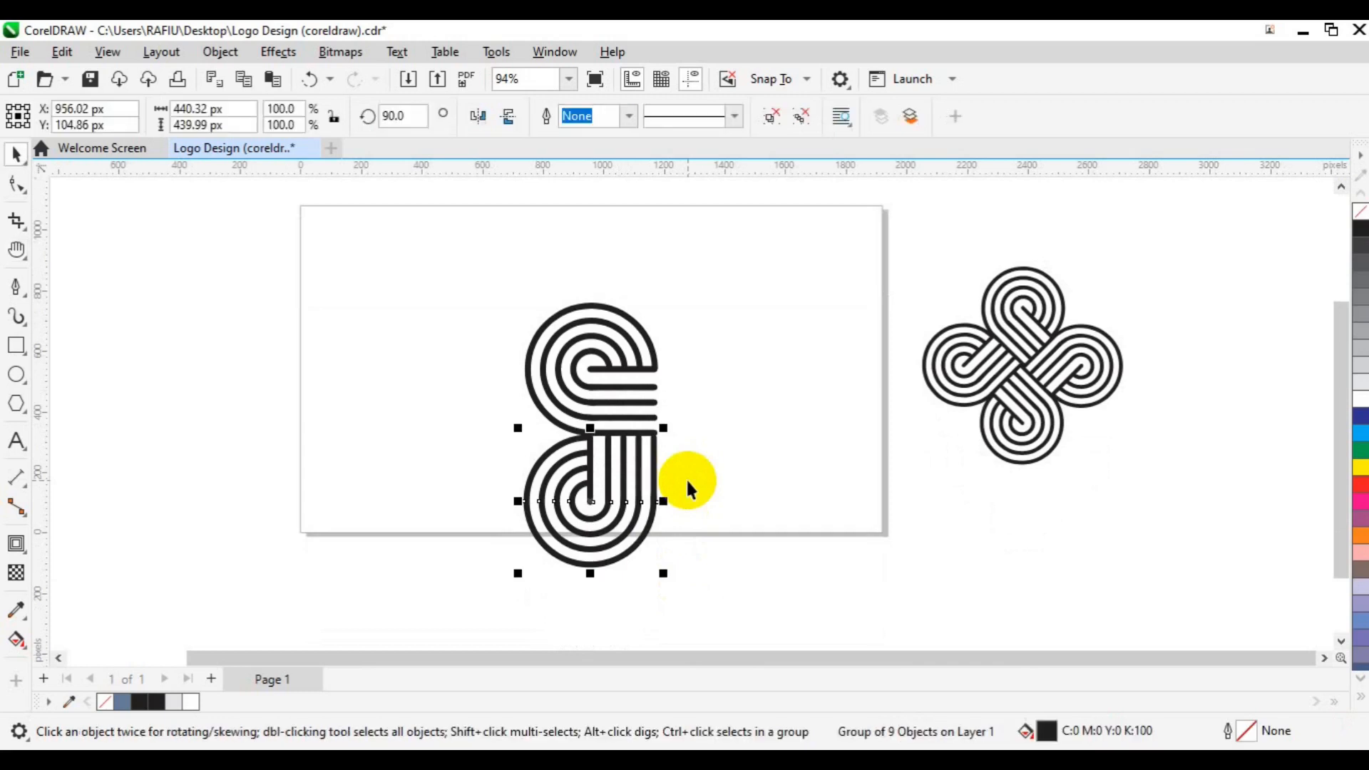
pyautogui.moveTo(458, 249); pyautogui.dragTo(722, 589)
pyautogui.click(788, 368)
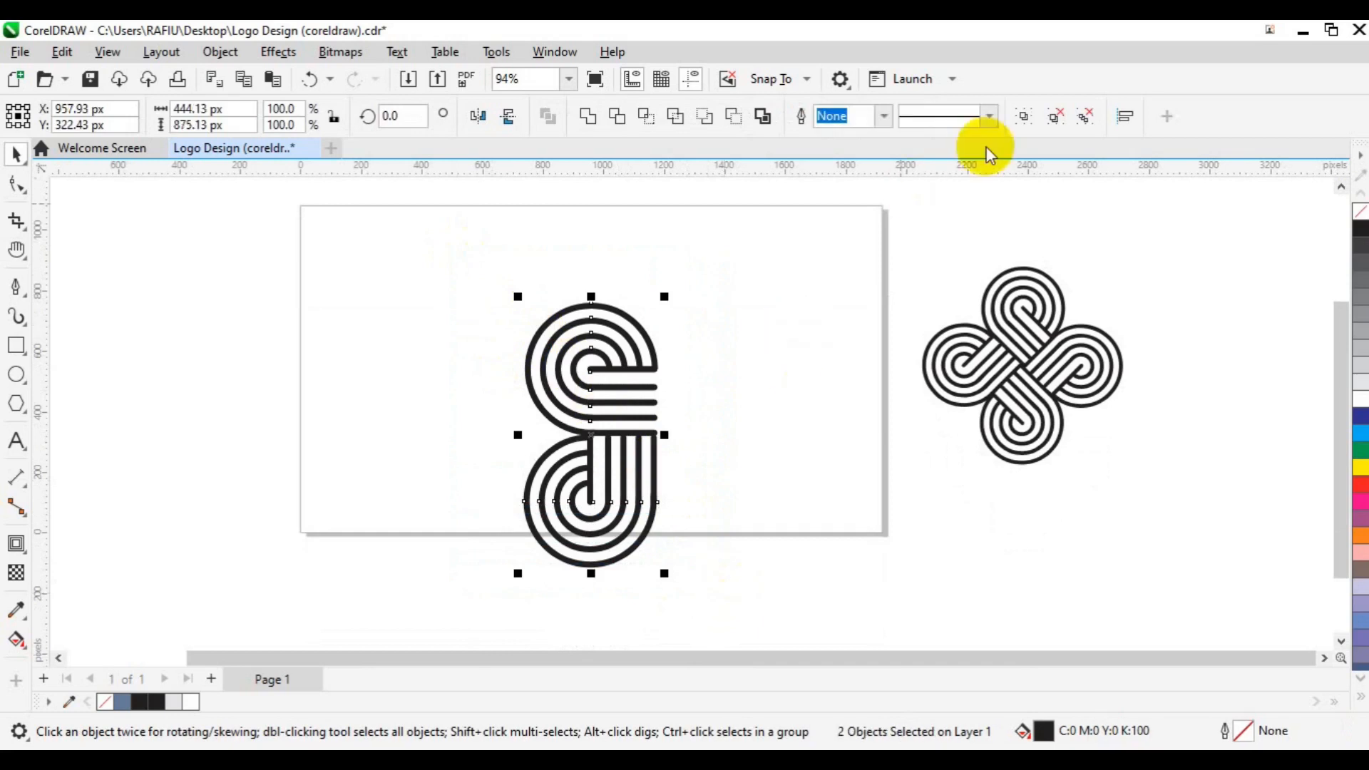
pyautogui.click(1024, 117)
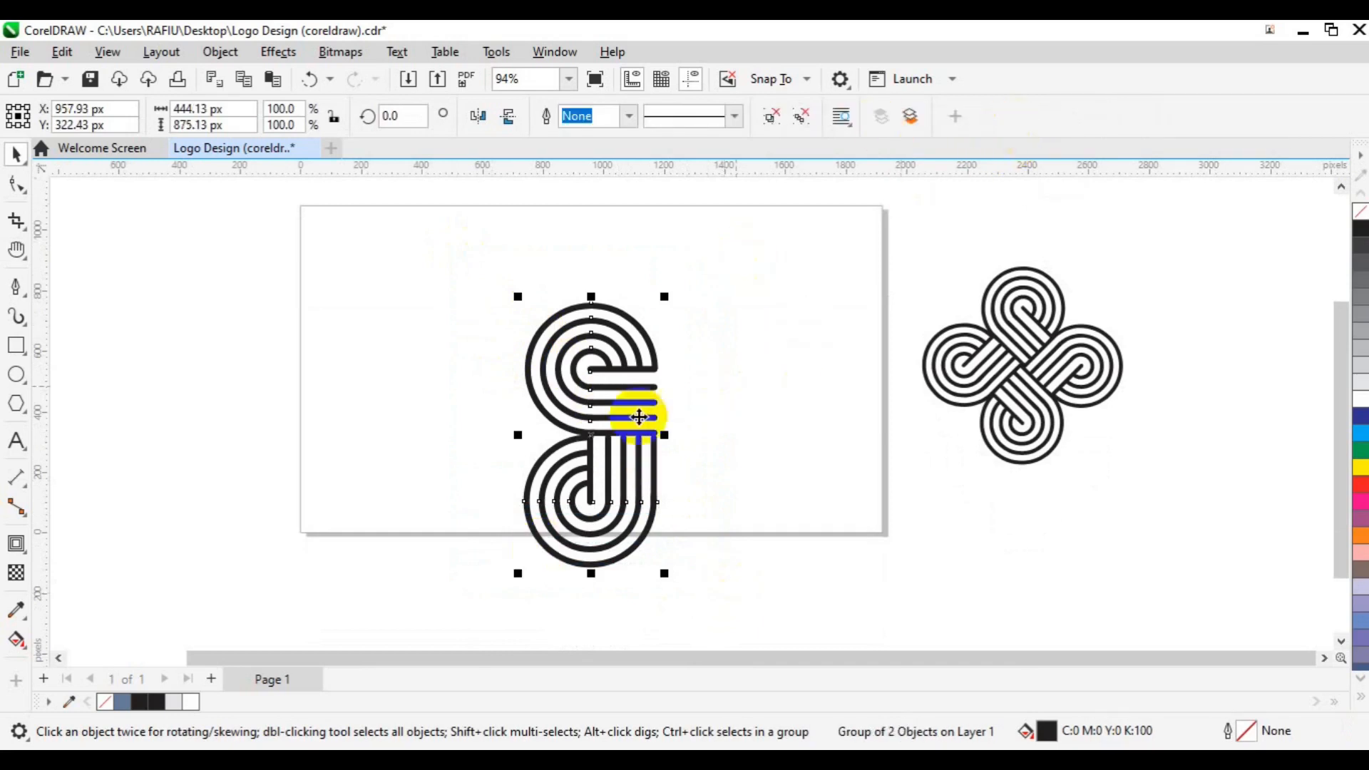
# Duplicate the two-loop group in place and mirror the copy vertically.
pyautogui.hotkey('ctrl', 'c')
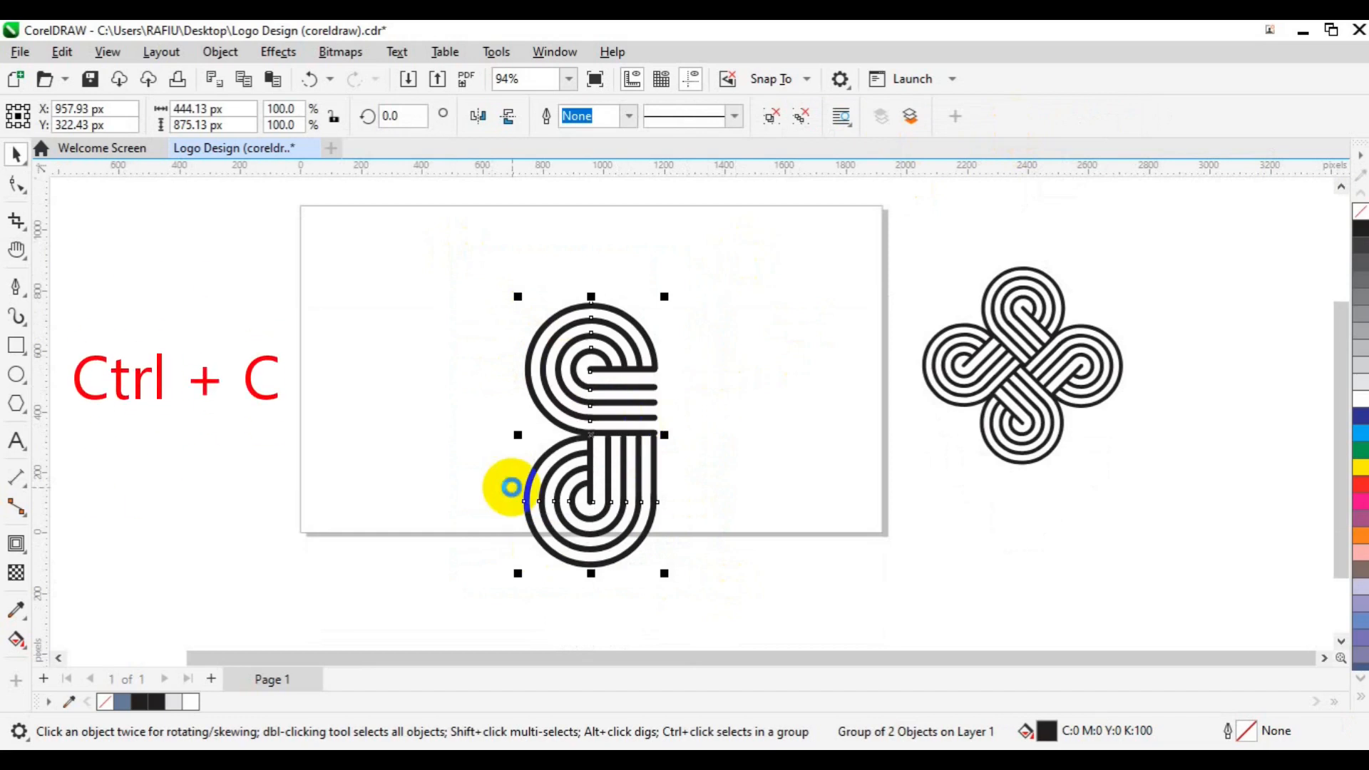
pyautogui.hotkey('ctrl', 'v')
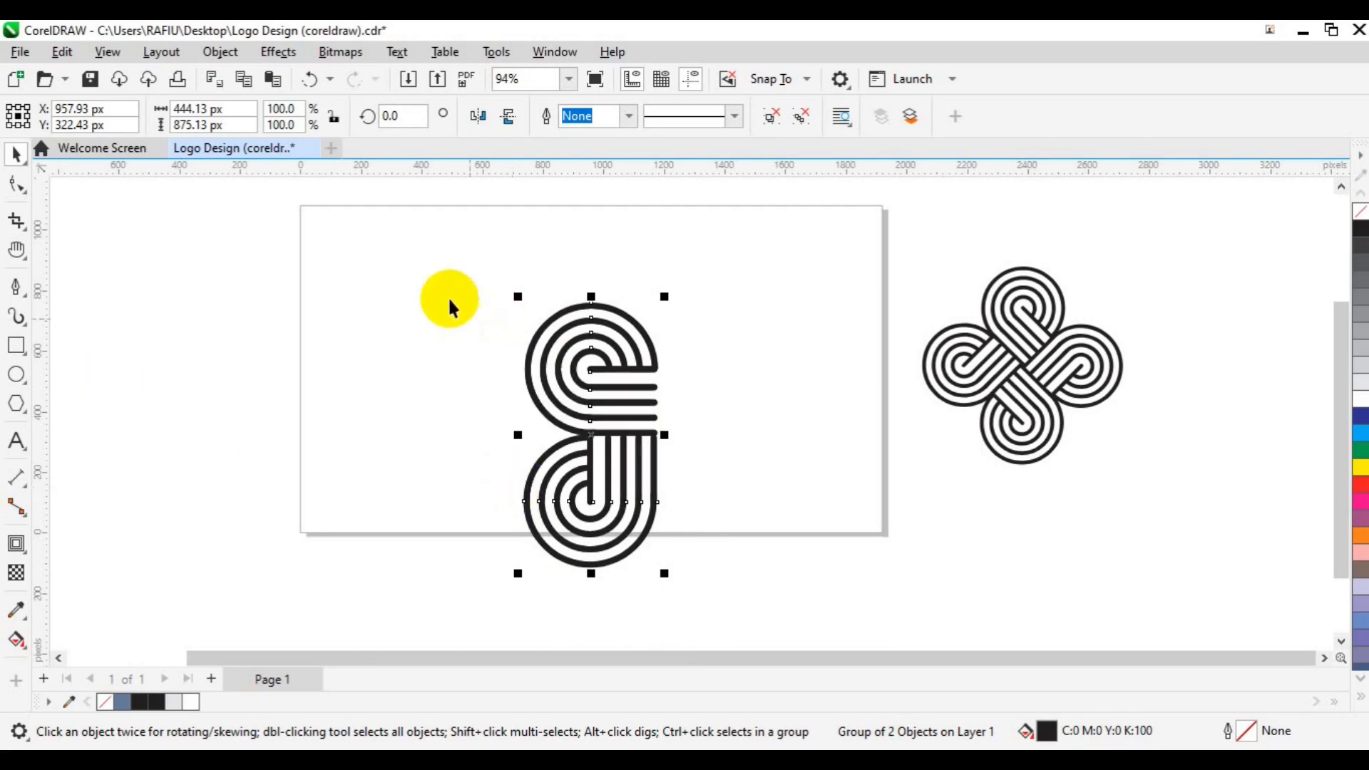
pyautogui.click(510, 117)
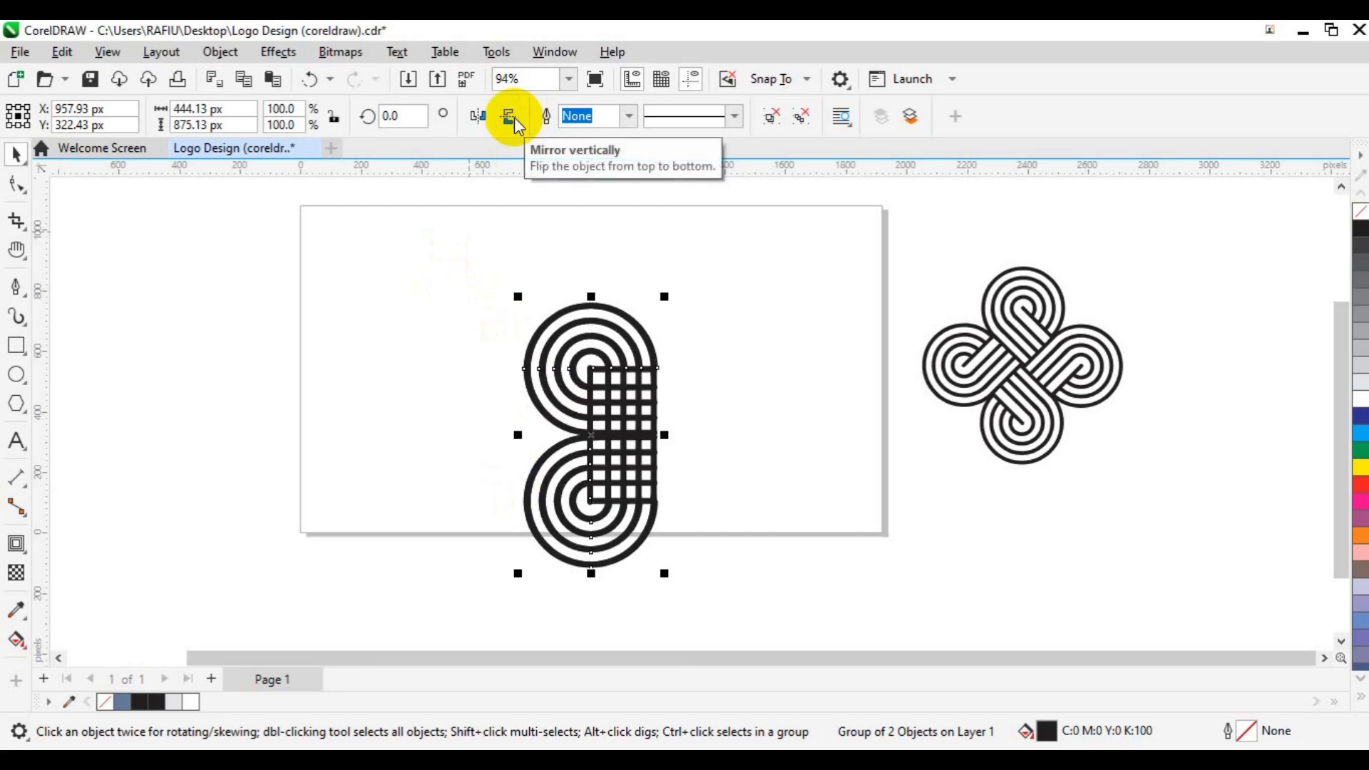
# Mirror the copied pair horizontally and position it against the original pair's right side, at about X 1390, Y 307 px.
pyautogui.moveTo(630, 439); pyautogui.dragTo(733, 438)
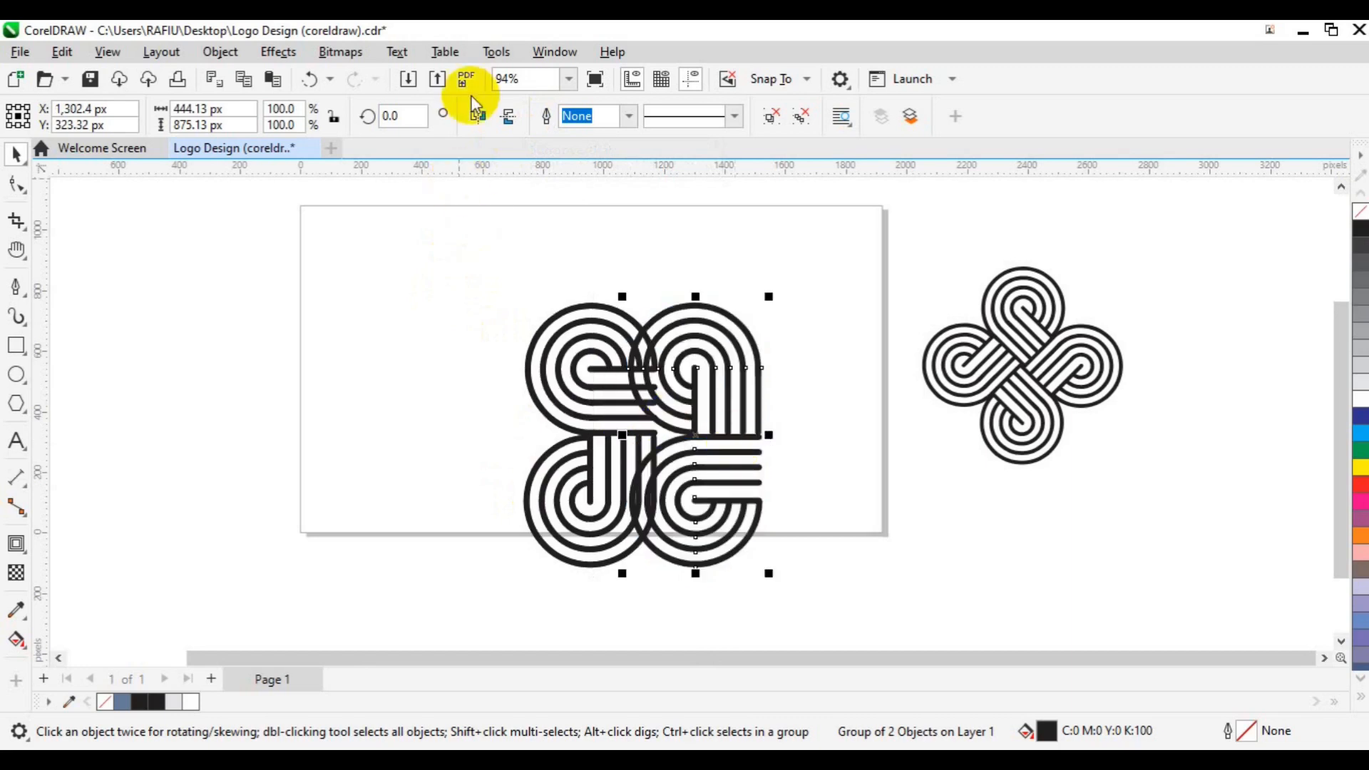
pyautogui.click(478, 116)
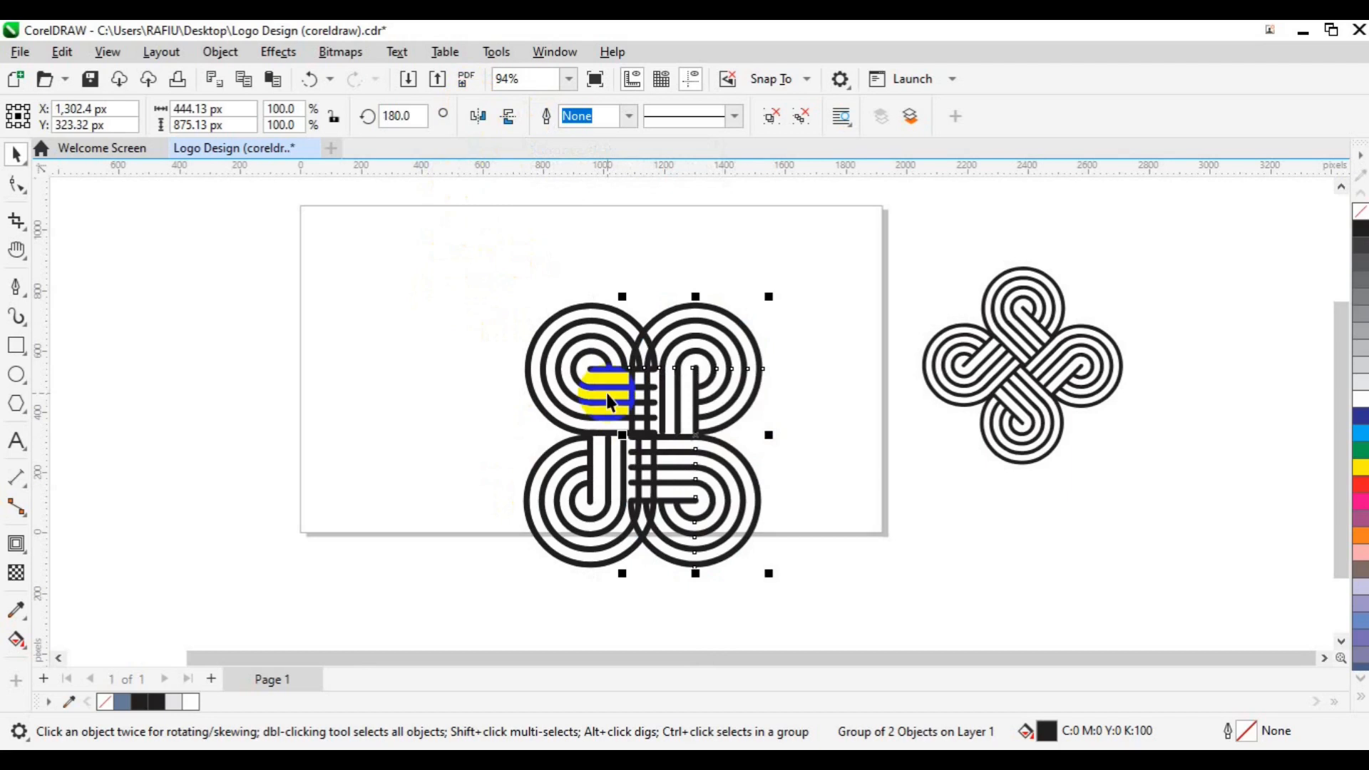
pyautogui.scroll(2, 606, 401)
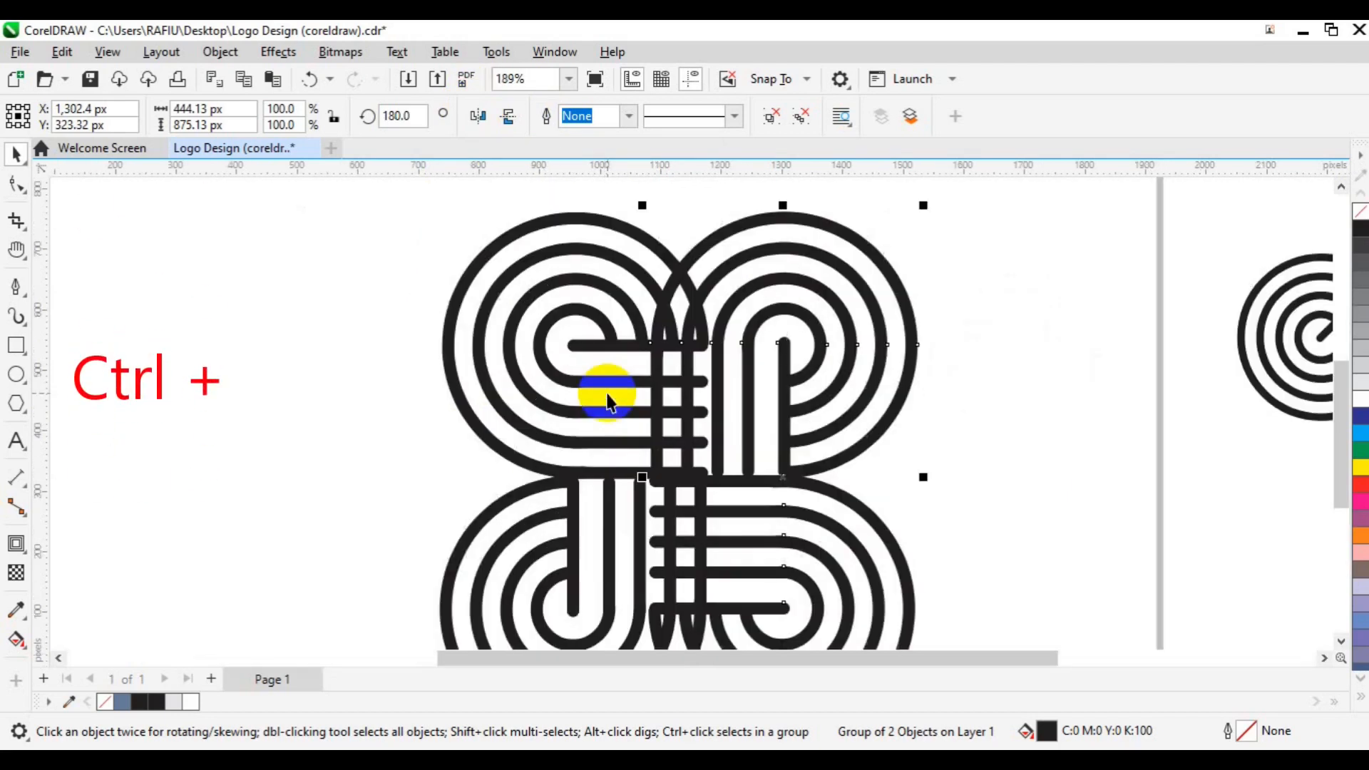
pyautogui.moveTo(804, 485); pyautogui.dragTo(838, 482)
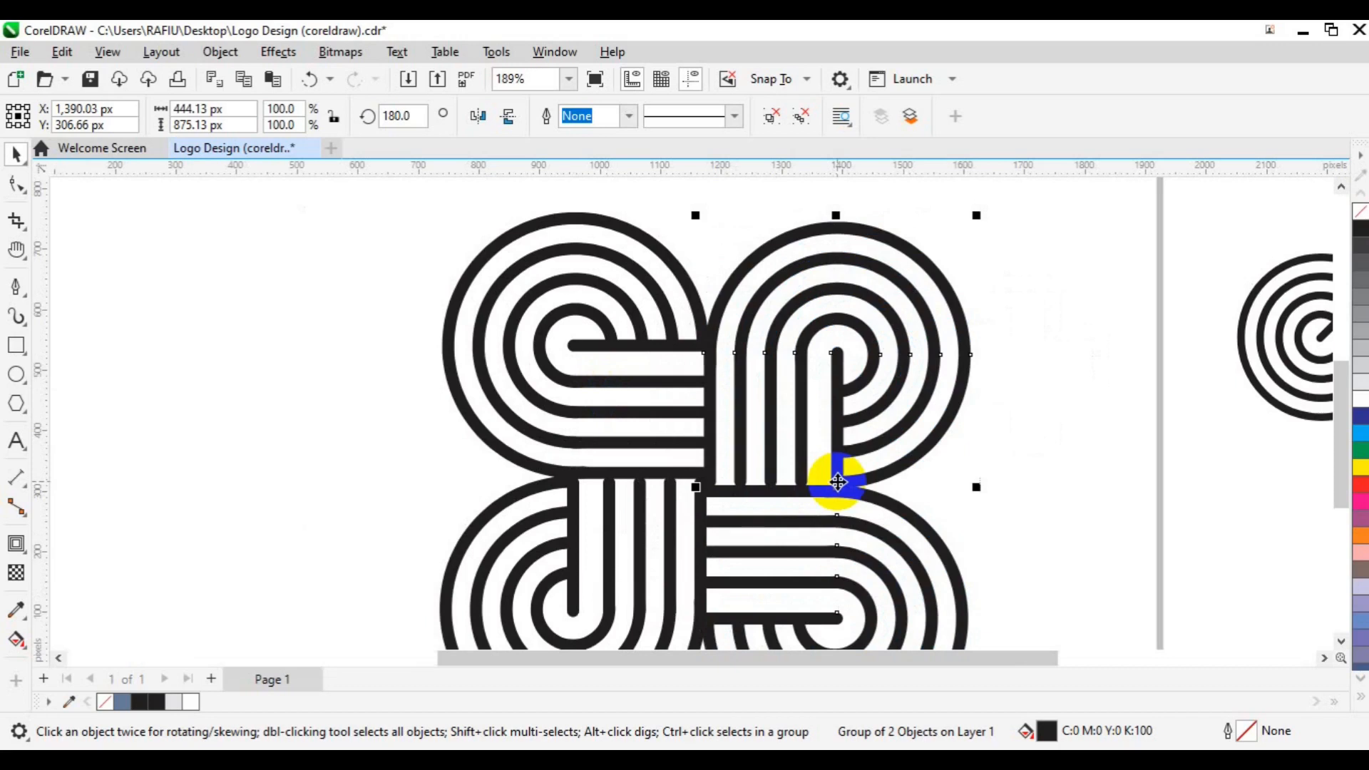
# Group the two loop pairs into a single four-loop knot.
pyautogui.hotkey('ctrl', '-')
pyautogui.hotkey('ctrl', '-')
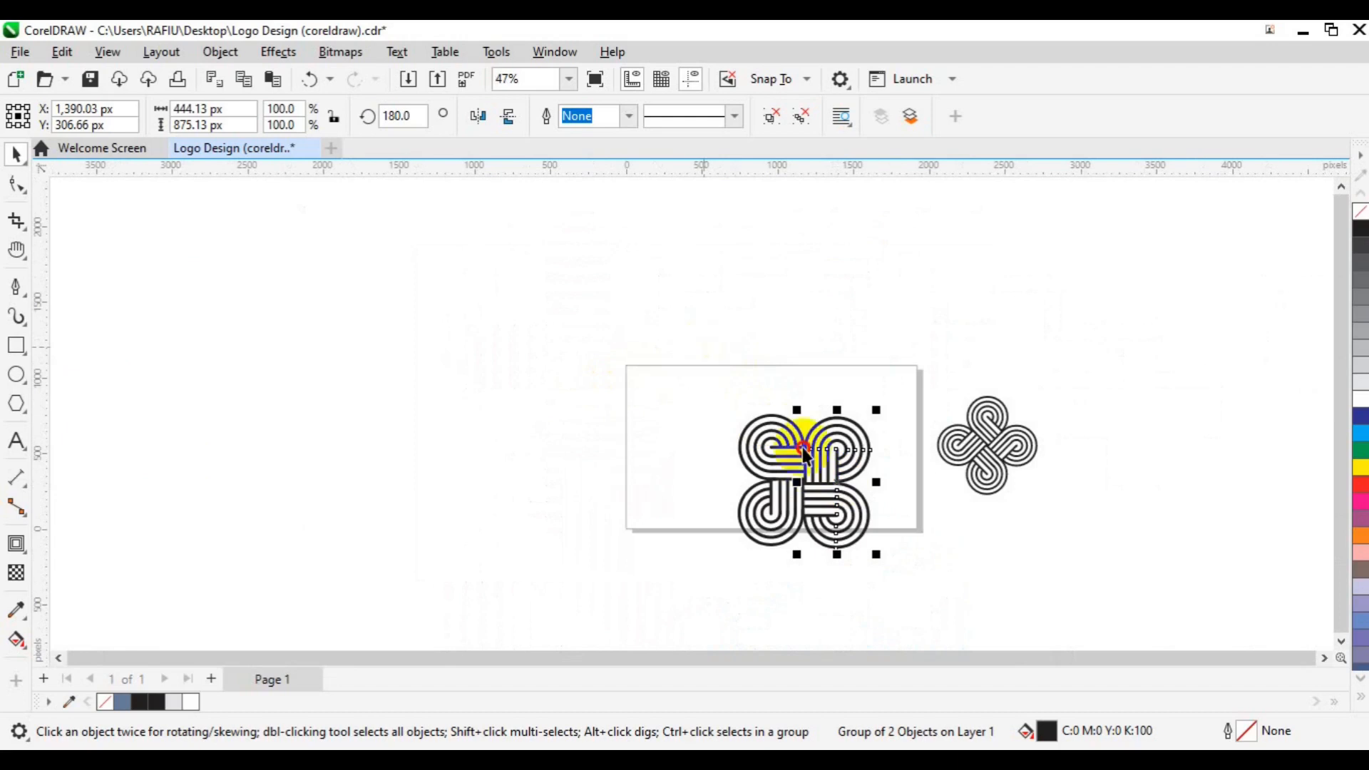
pyautogui.moveTo(865, 541); pyautogui.dragTo(904, 596)
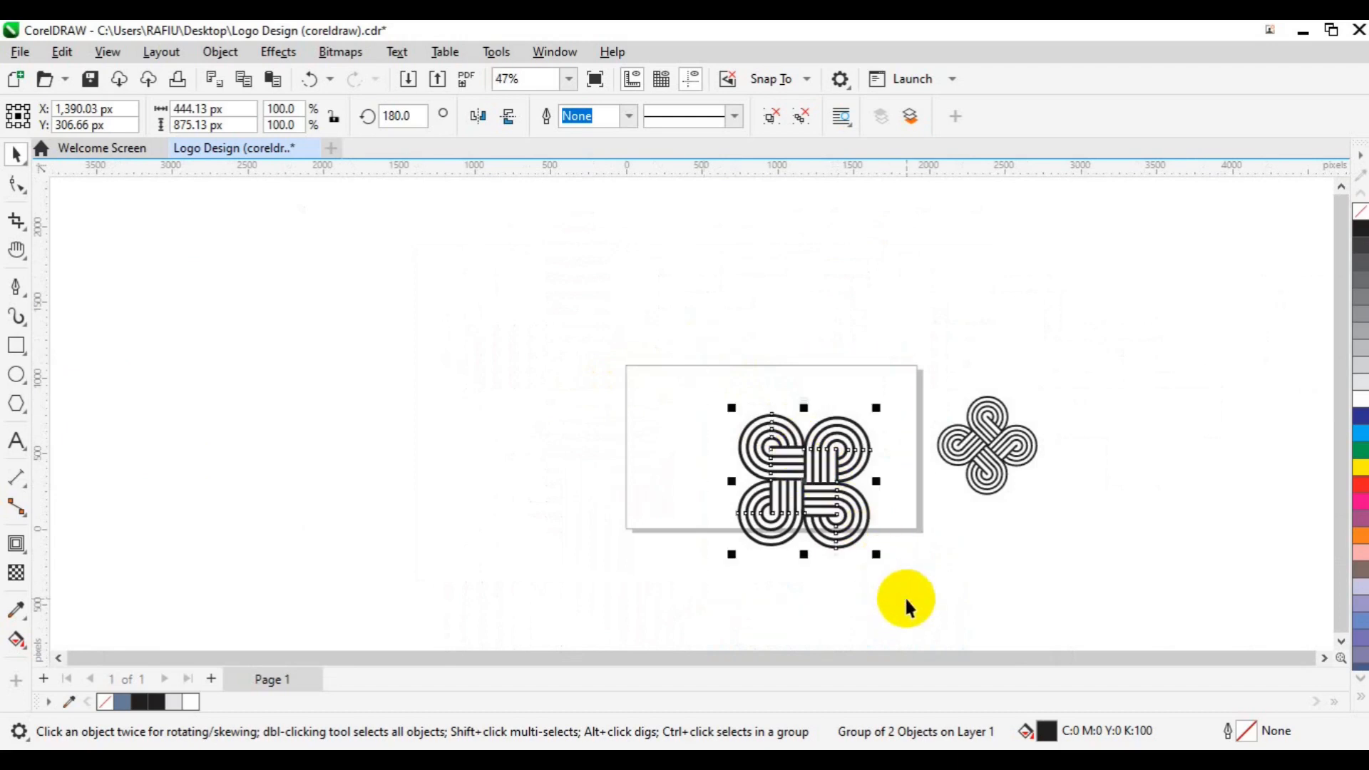
pyautogui.hotkey('ctrl', 'u')
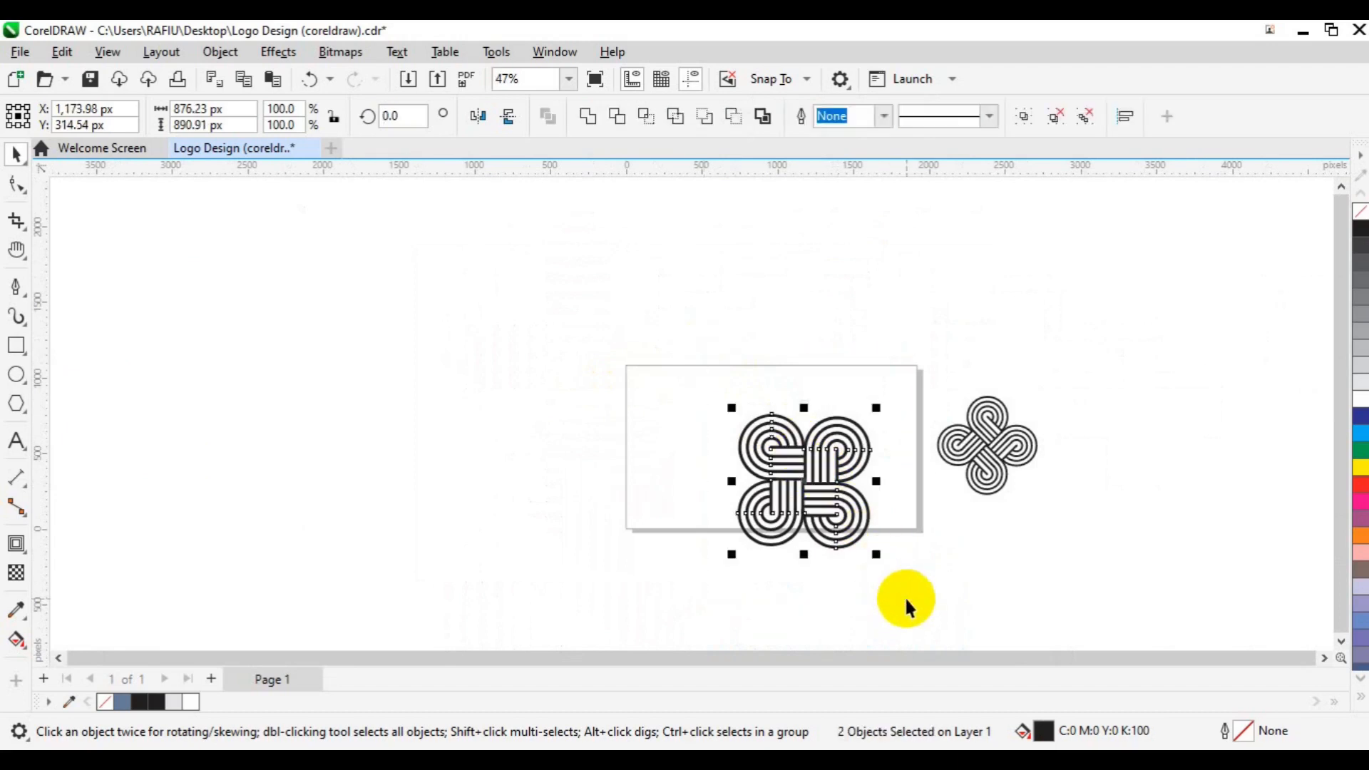
pyautogui.click(1022, 119)
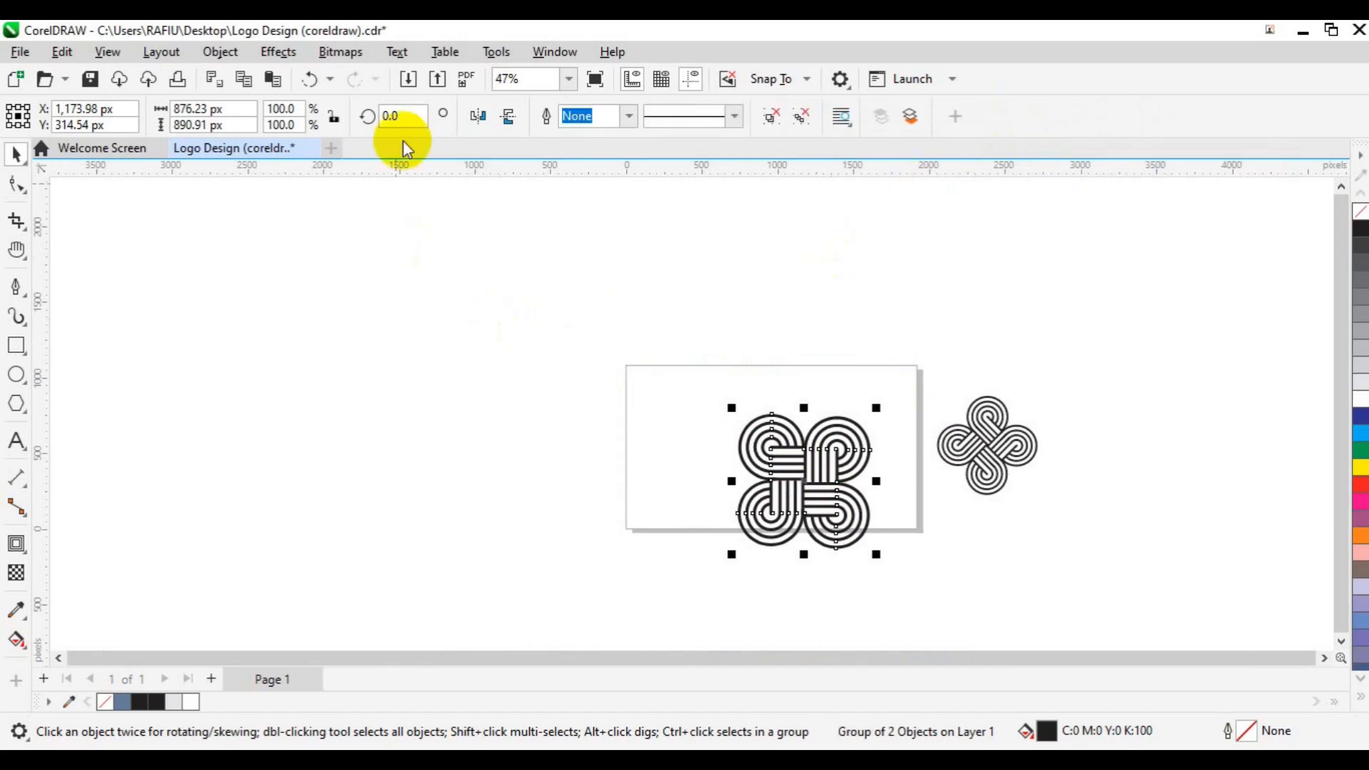
# Rotate the four-loop knot by 45 degrees.
pyautogui.click(398, 118)
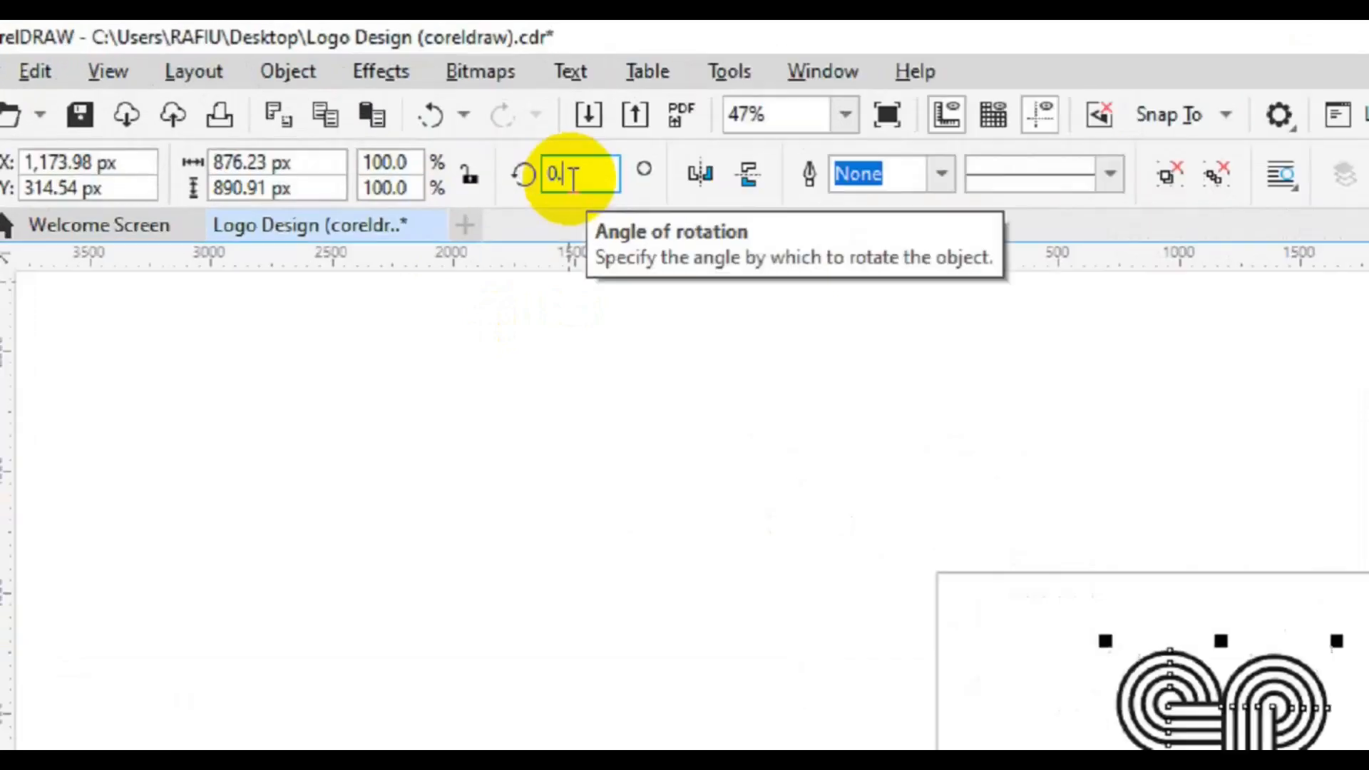
pyautogui.write('0.45')
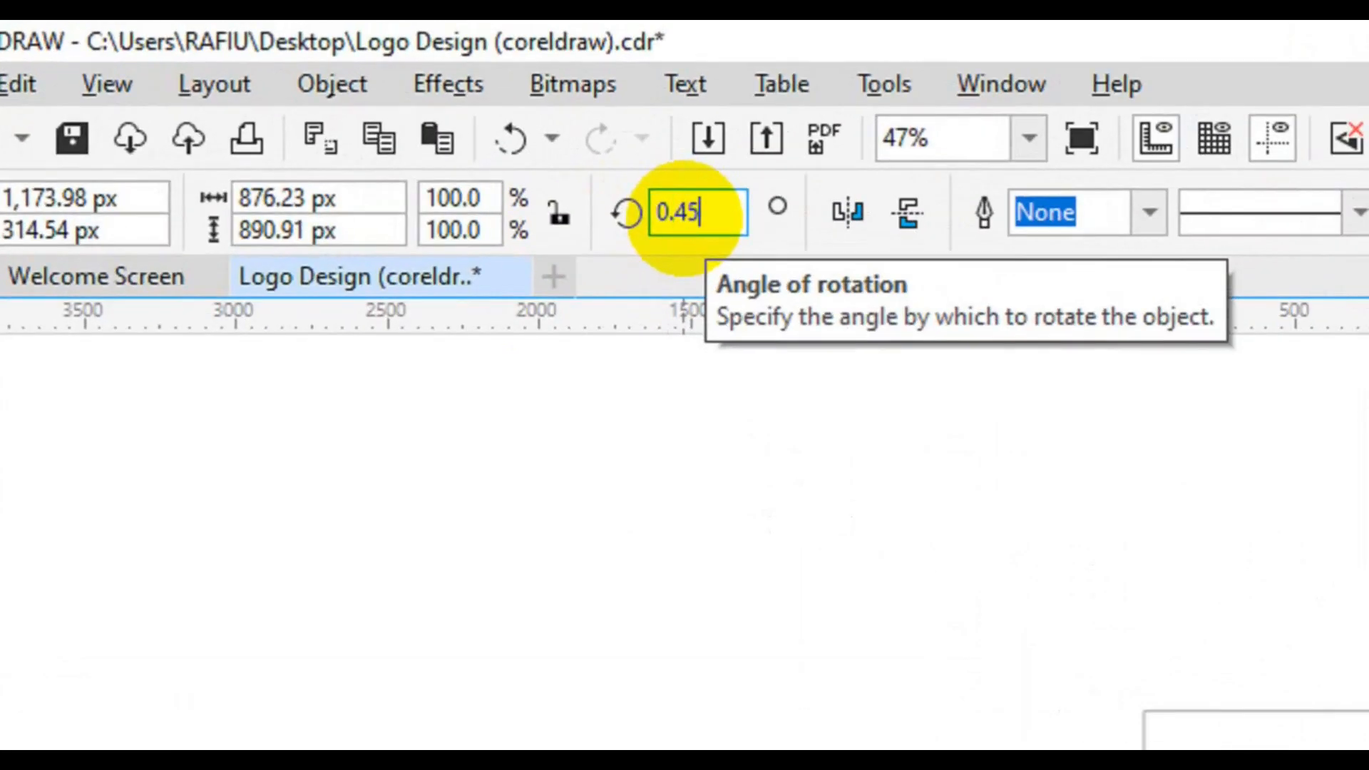
pyautogui.doubleClick(690, 214)
pyautogui.write('45')
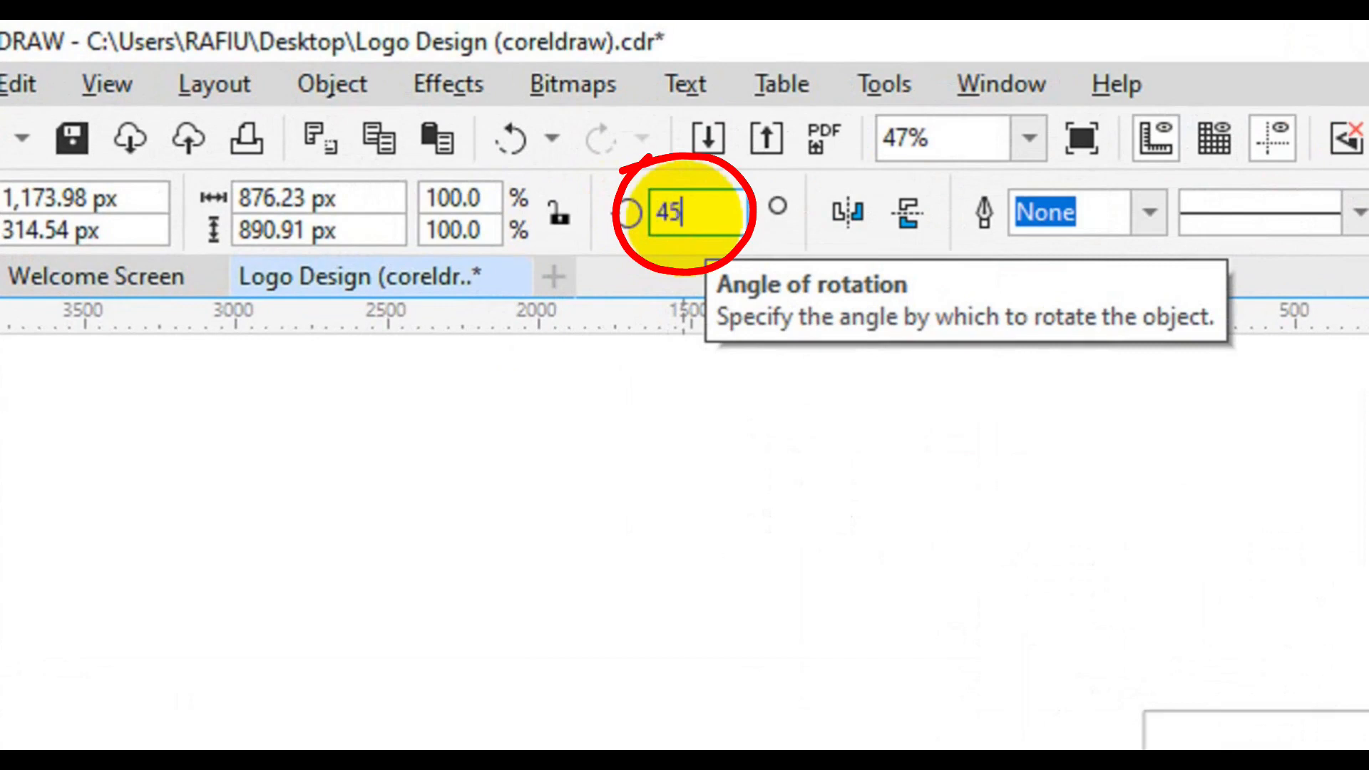
pyautogui.press('Return')
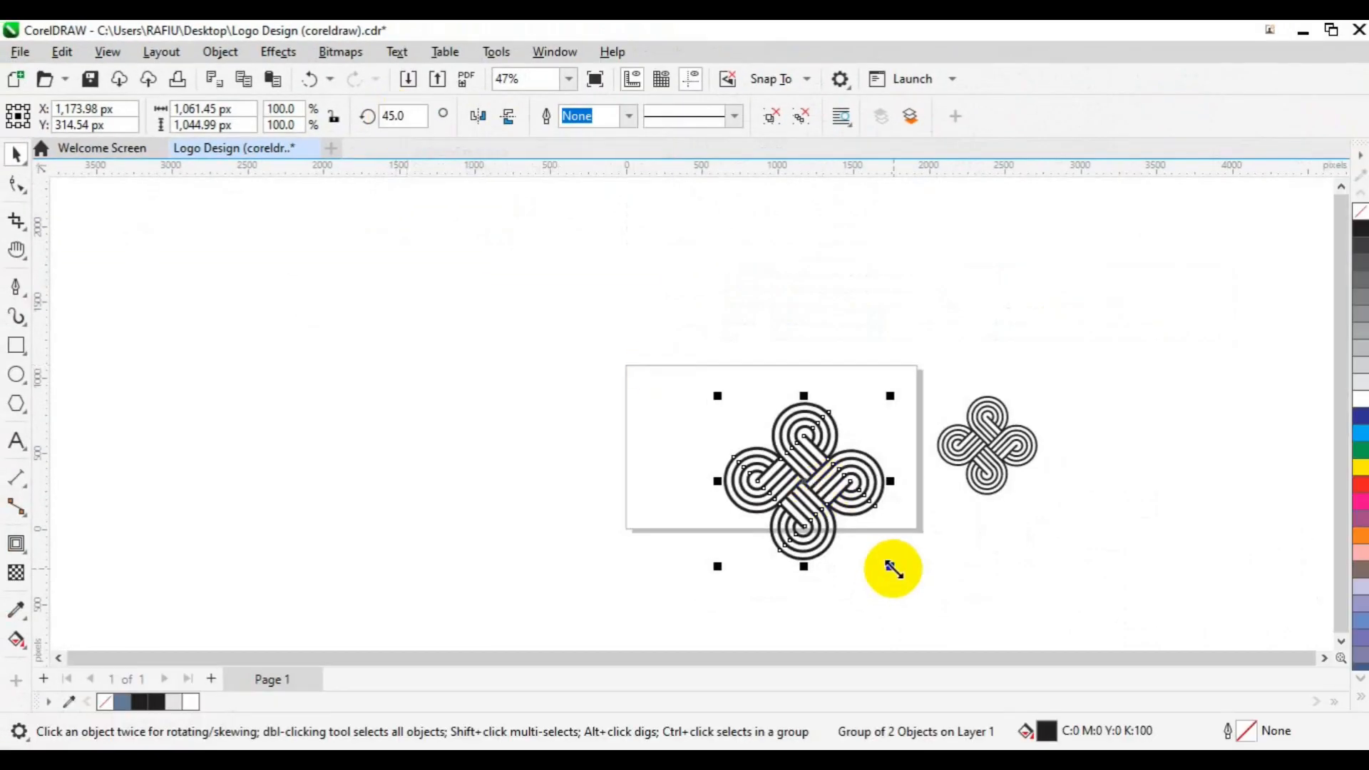
# Scale the knot down proportionally to about 545 × 536 px and centre it on the page.
pyautogui.moveTo(893, 569); pyautogui.dragTo(868, 545)
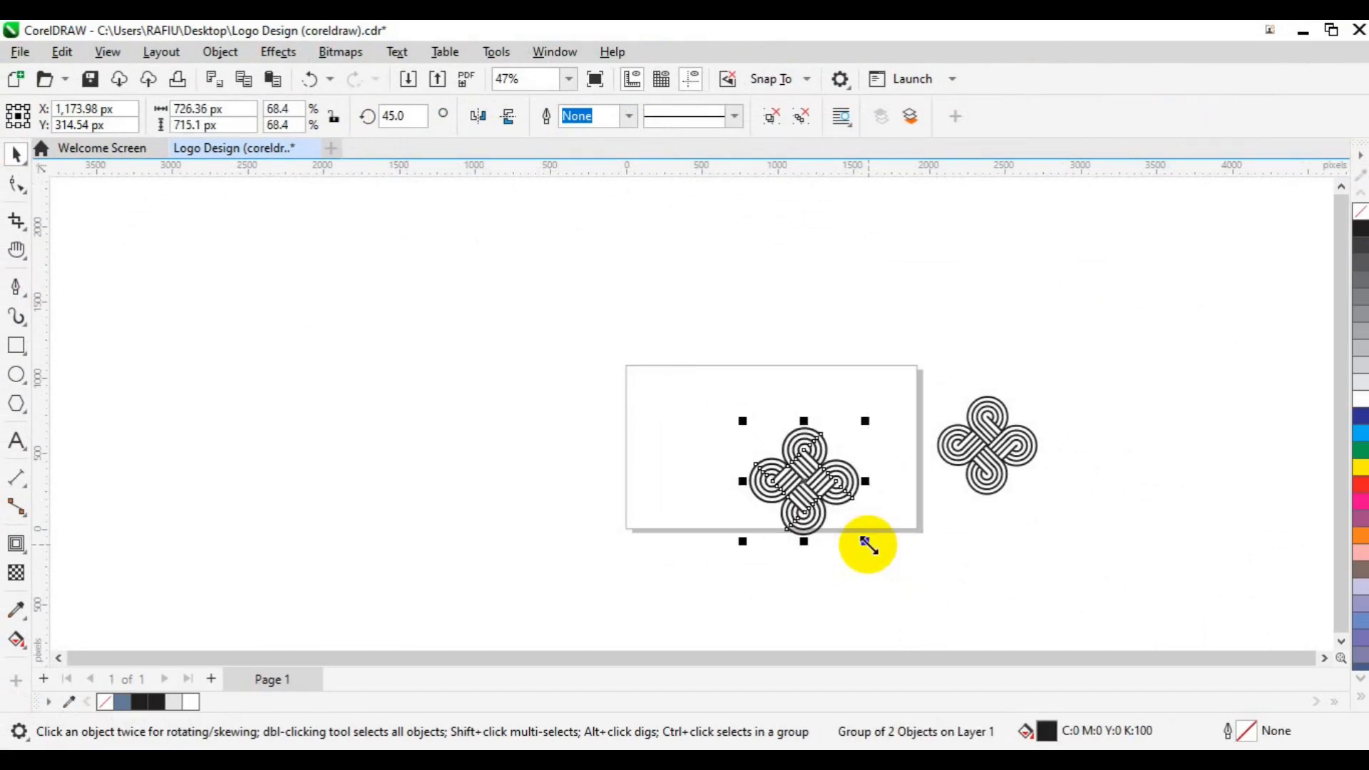
pyautogui.press('p')
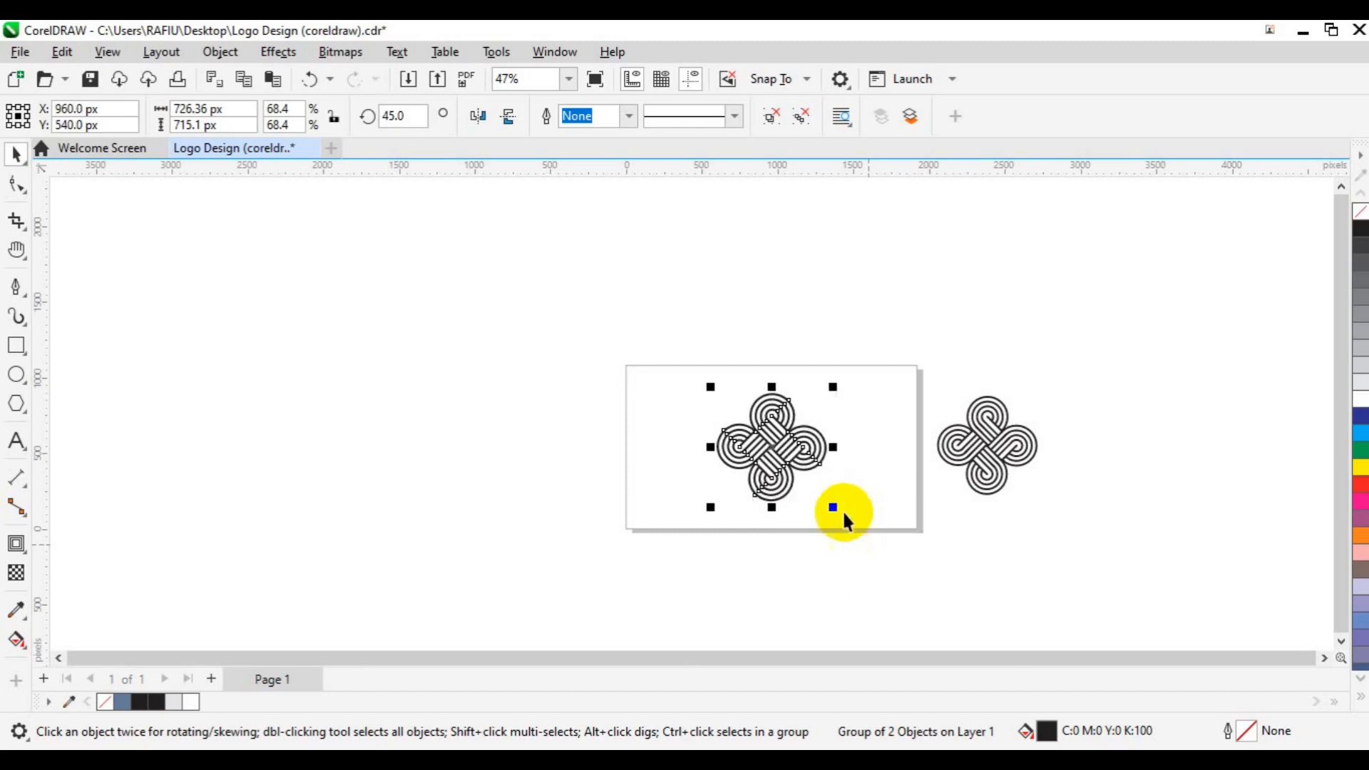
pyautogui.moveTo(838, 508); pyautogui.dragTo(819, 492)
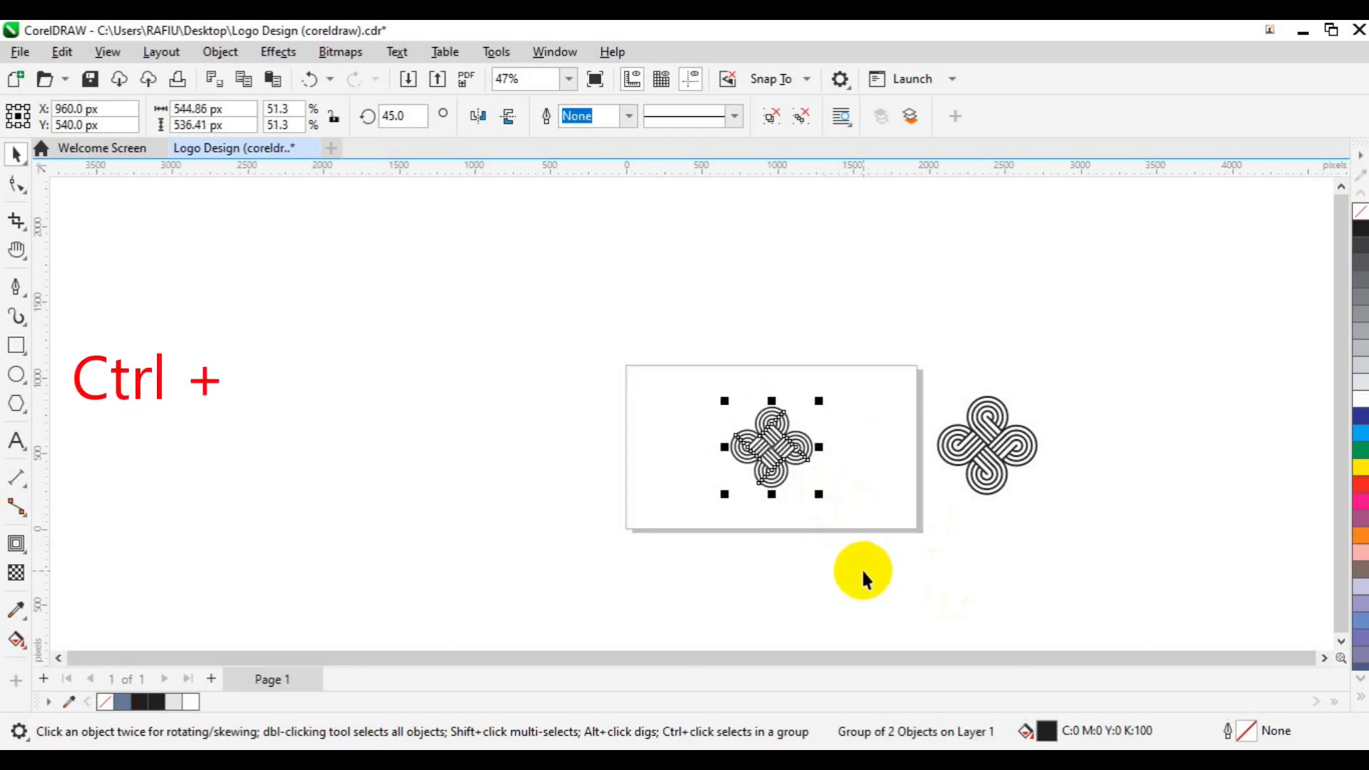
# Examine the finished knot up close with nothing selected, checking how the loops interlace.
pyautogui.scroll(1, 862, 568)
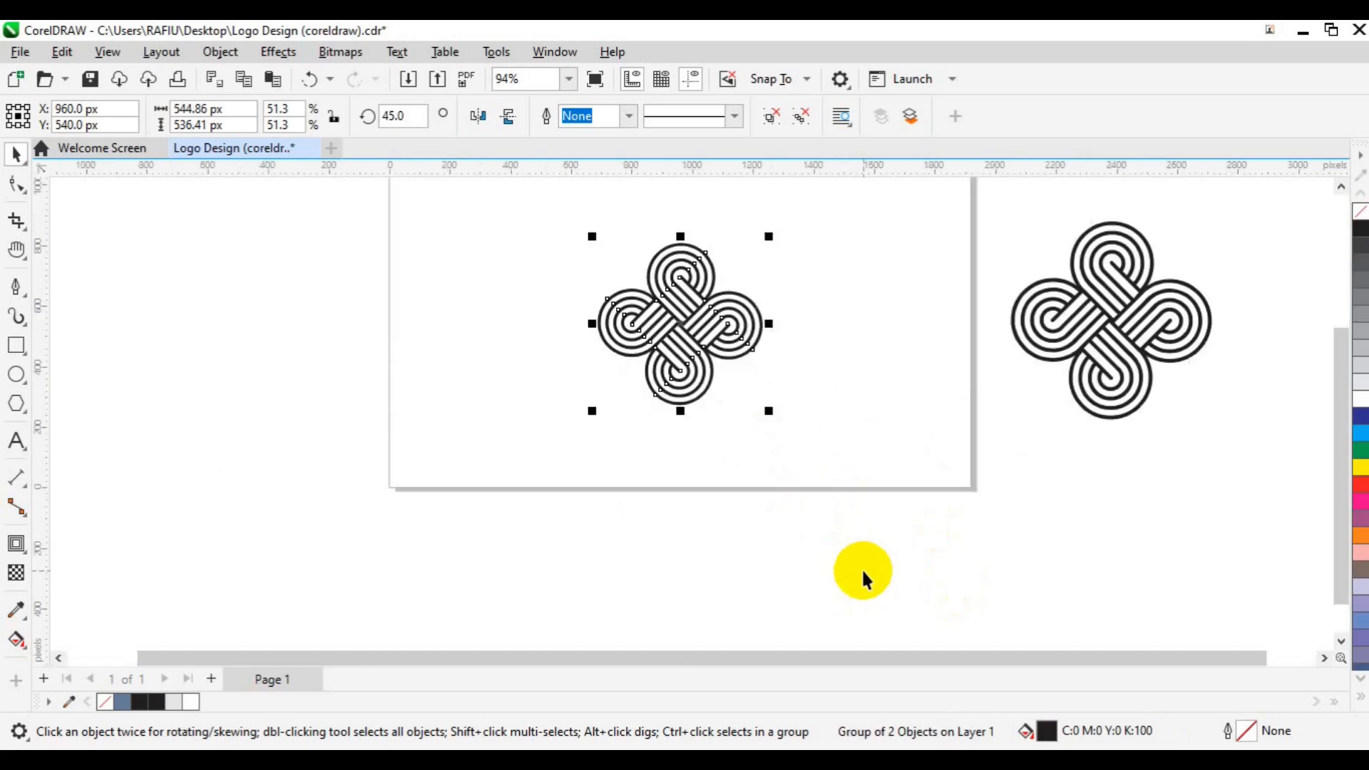
pyautogui.scroll(1, 861, 568)
pyautogui.press('h')
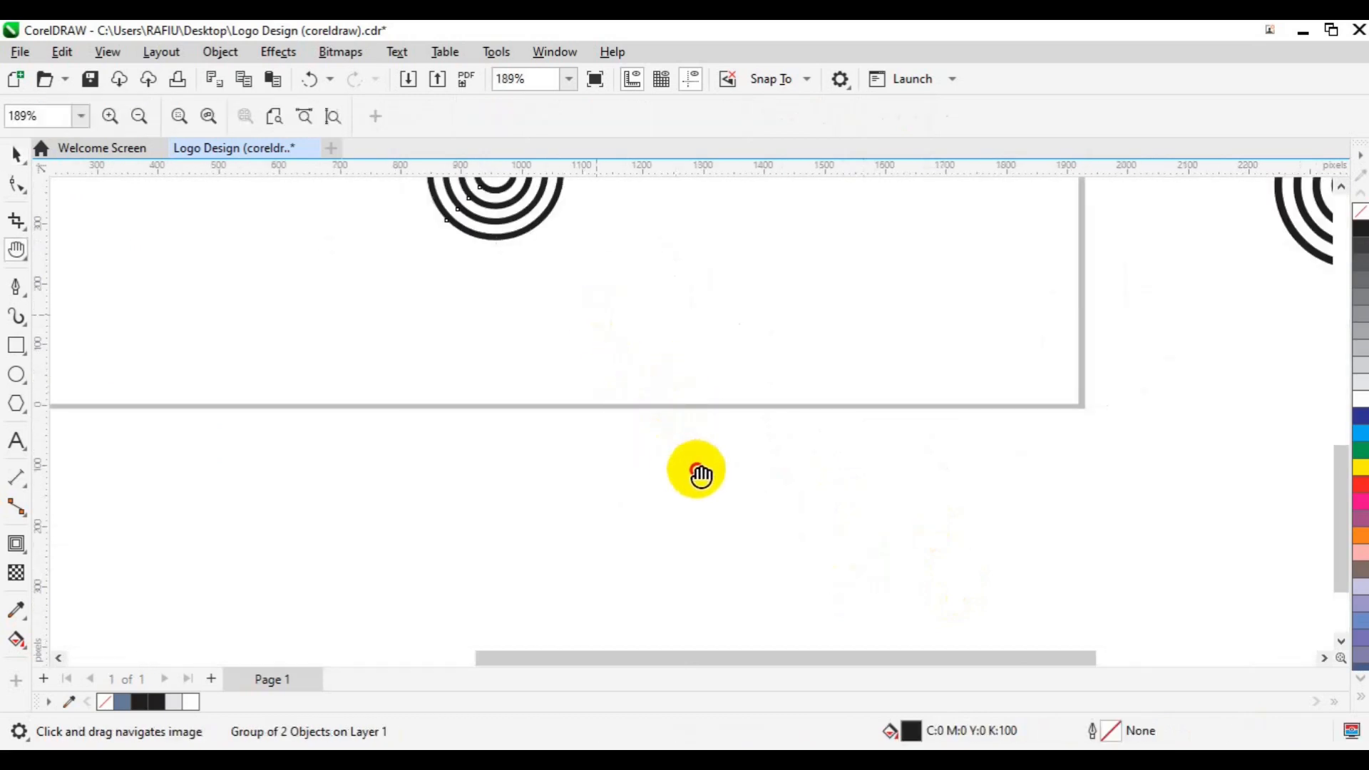
pyautogui.moveTo(604, 321); pyautogui.dragTo(704, 475)
pyautogui.moveTo(658, 428); pyautogui.dragTo(694, 507)
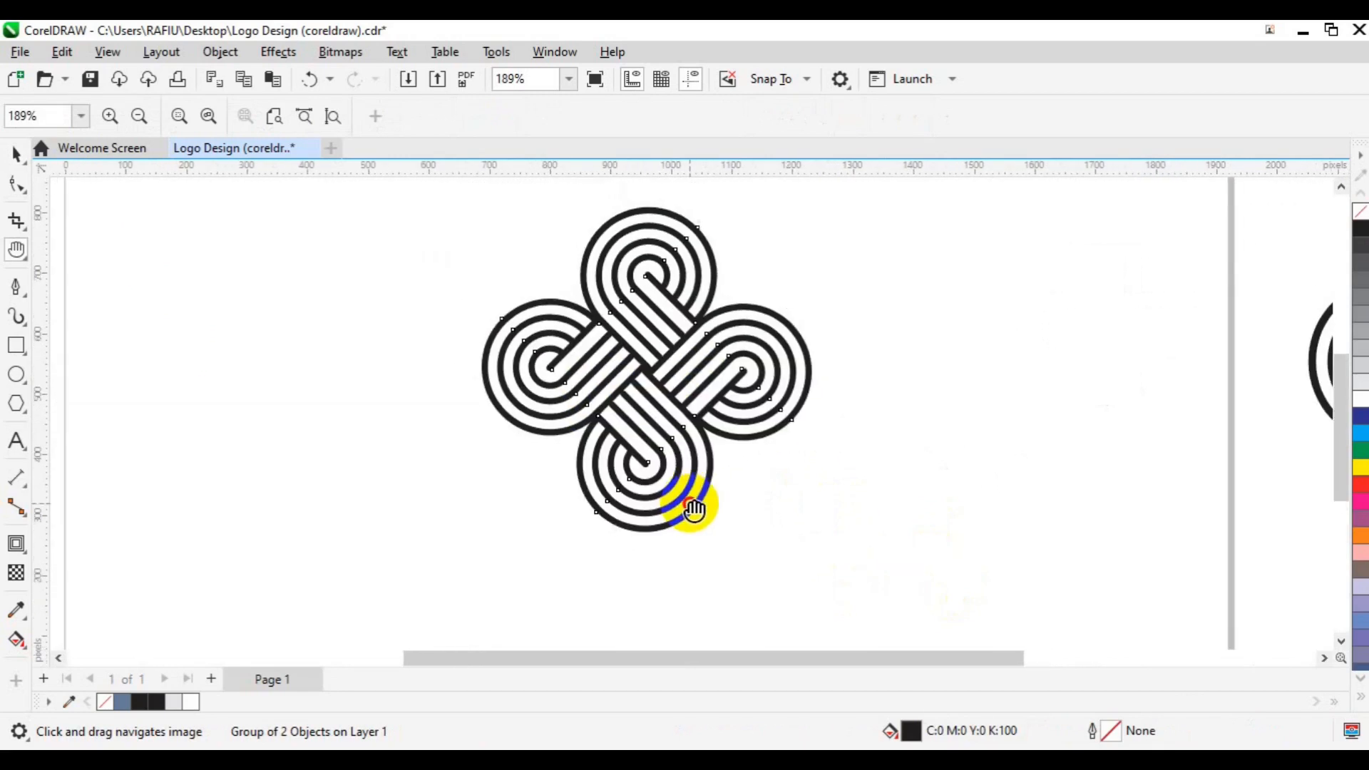
pyautogui.press('space')
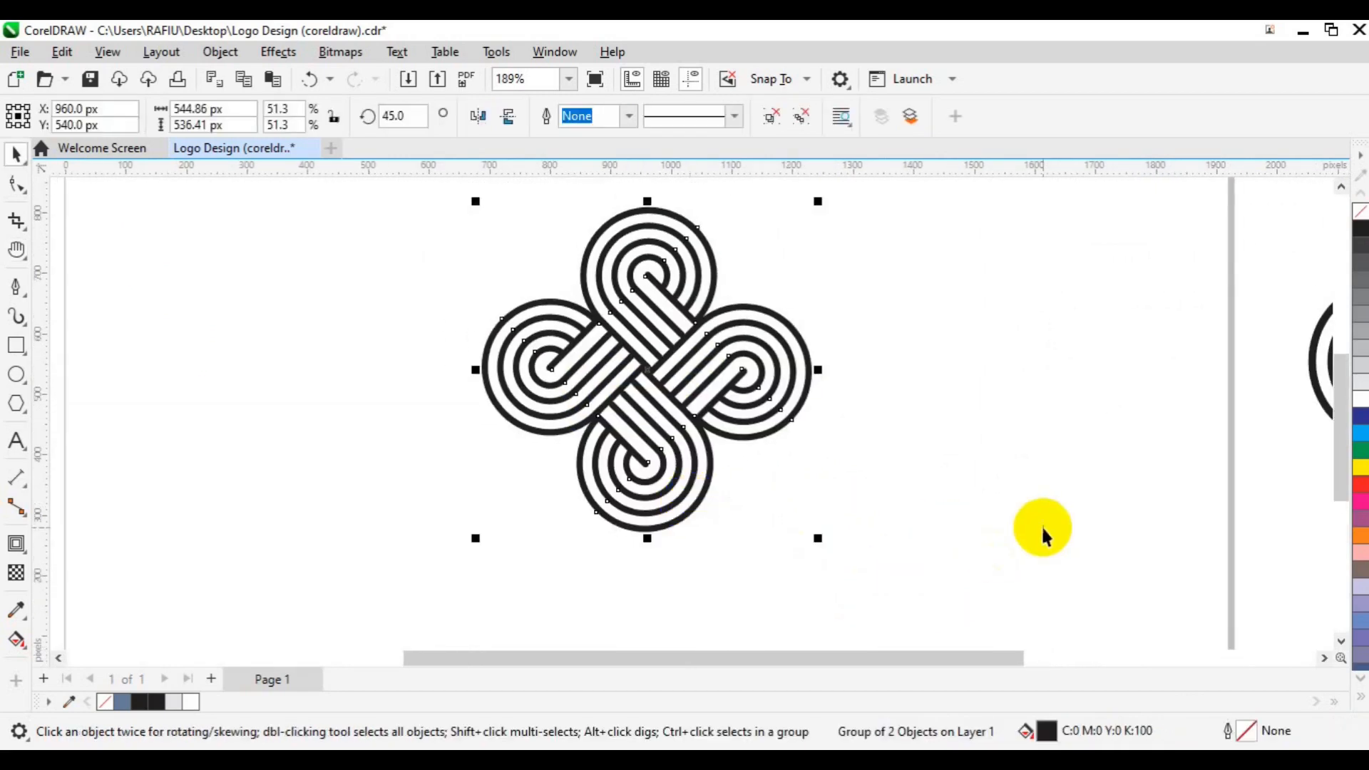
pyautogui.click(1043, 529)
pyautogui.click(1042, 529)
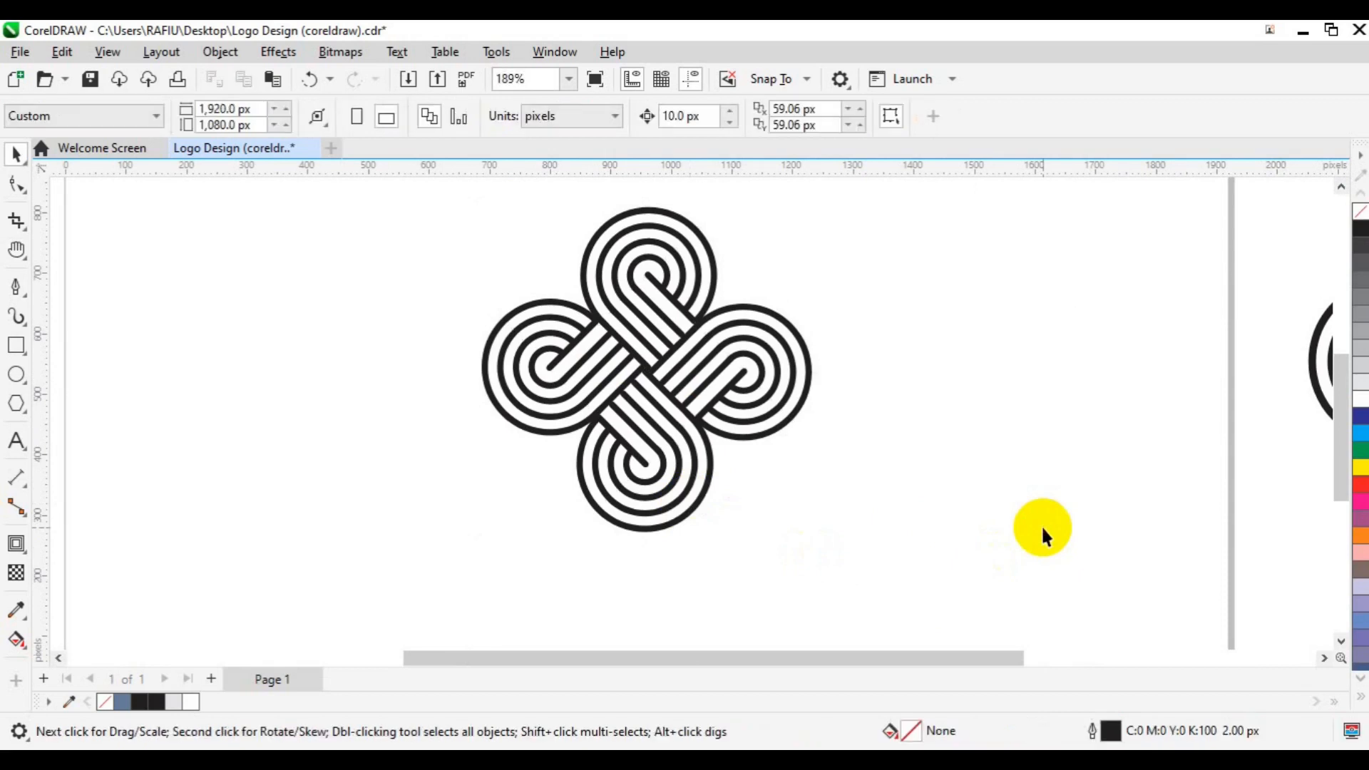